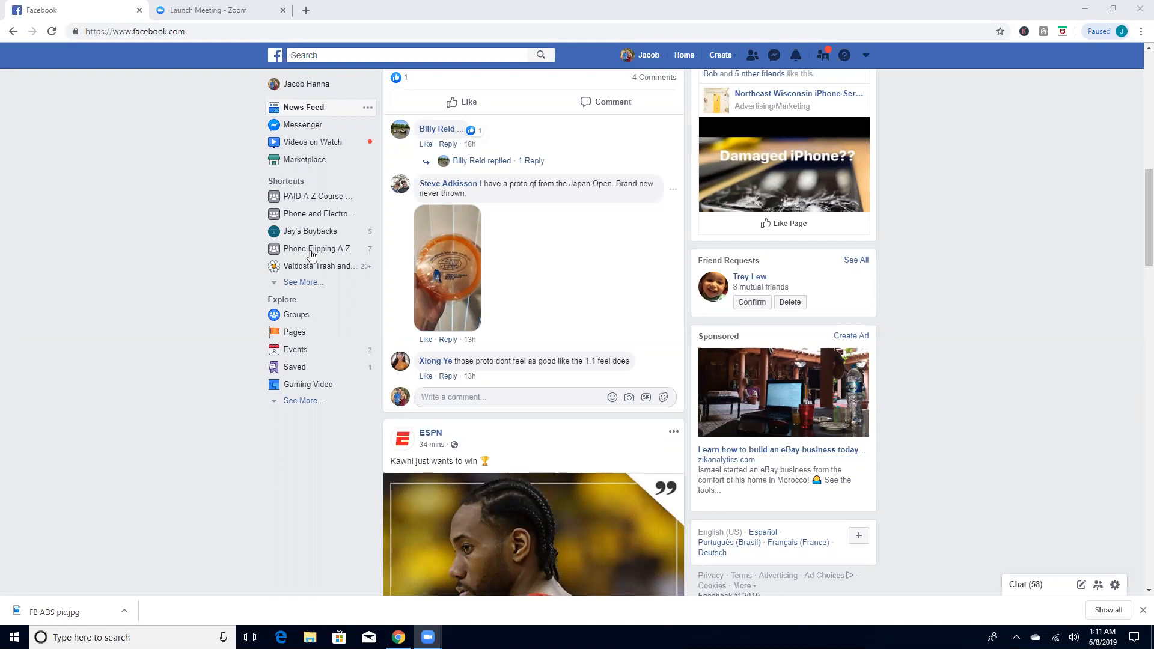
Step: Open the Jay's Buybacks page and look over its "We Buy iPhones" ad post
left_click(304, 233)
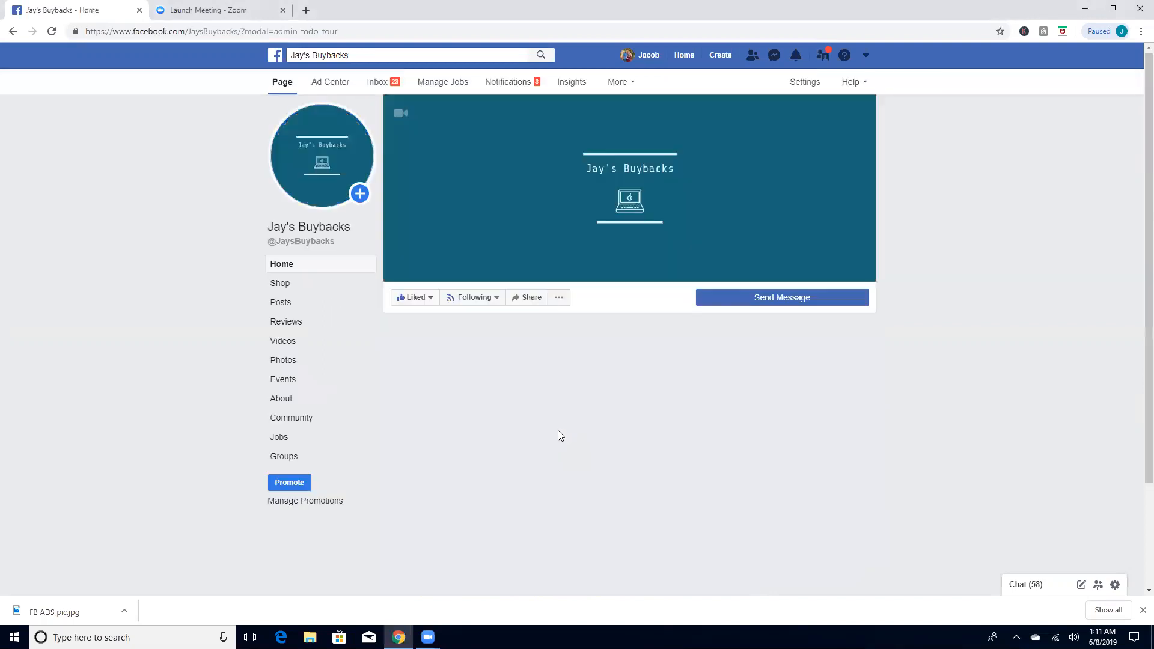
scroll(615, 385, "down", 2)
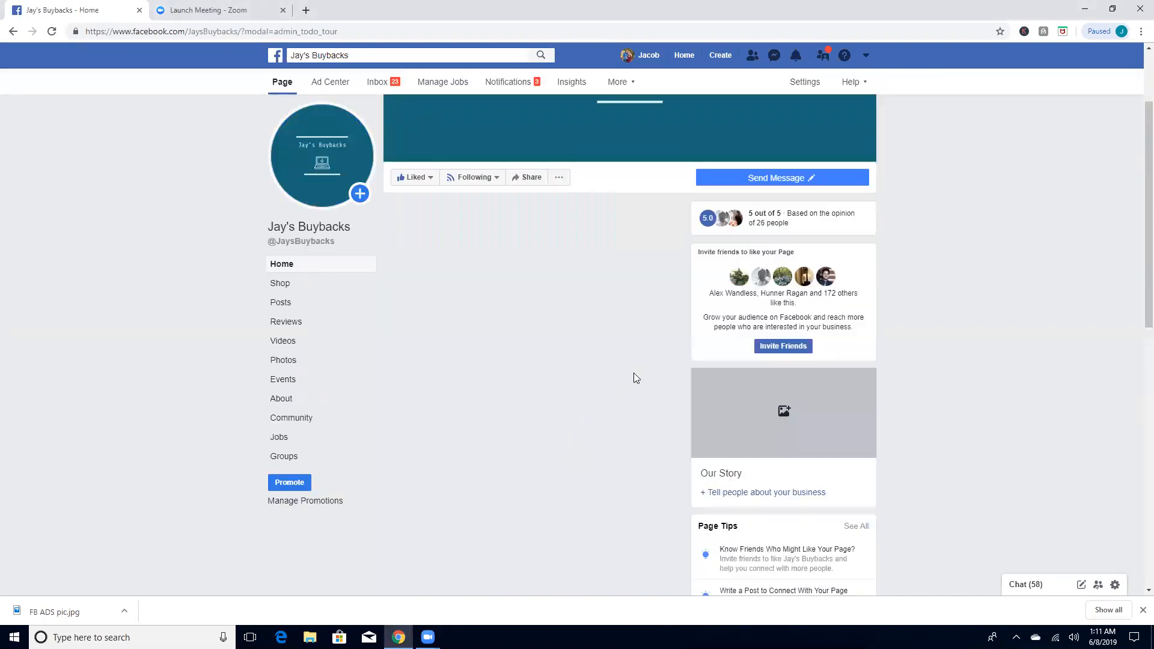
scroll(635, 378, "down", 15)
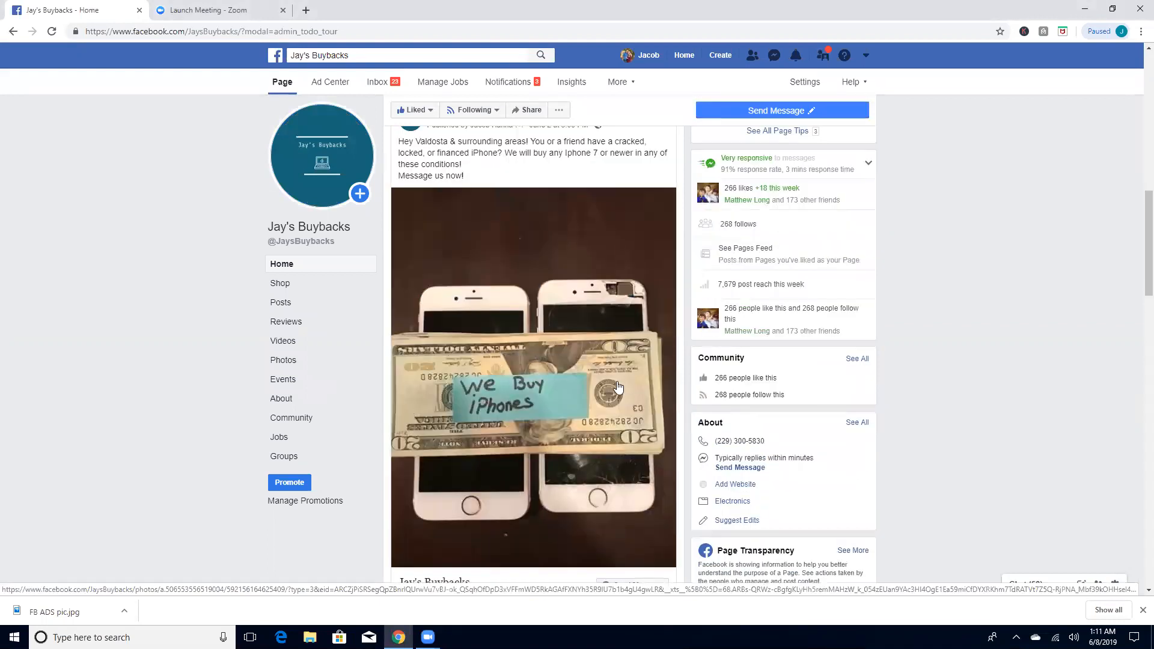
scroll(619, 386, "up", 1)
scroll(601, 364, "down", 2)
scroll(624, 229, "up", 1)
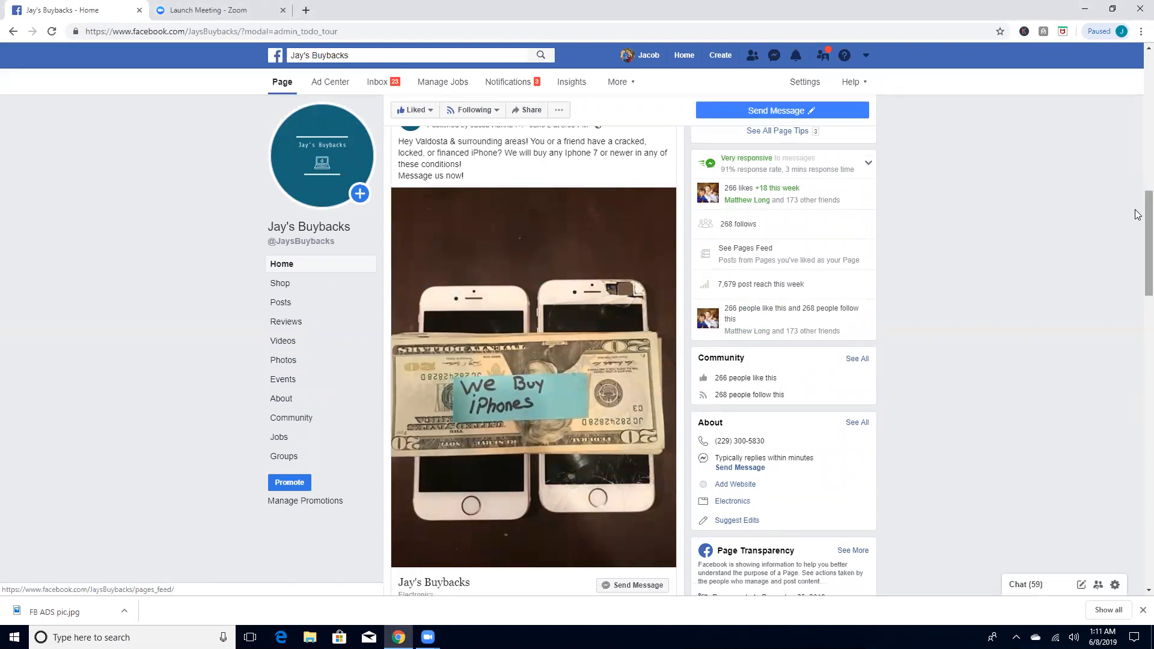
scroll(1138, 216, "down", 3)
scroll(1138, 231, "up", 3)
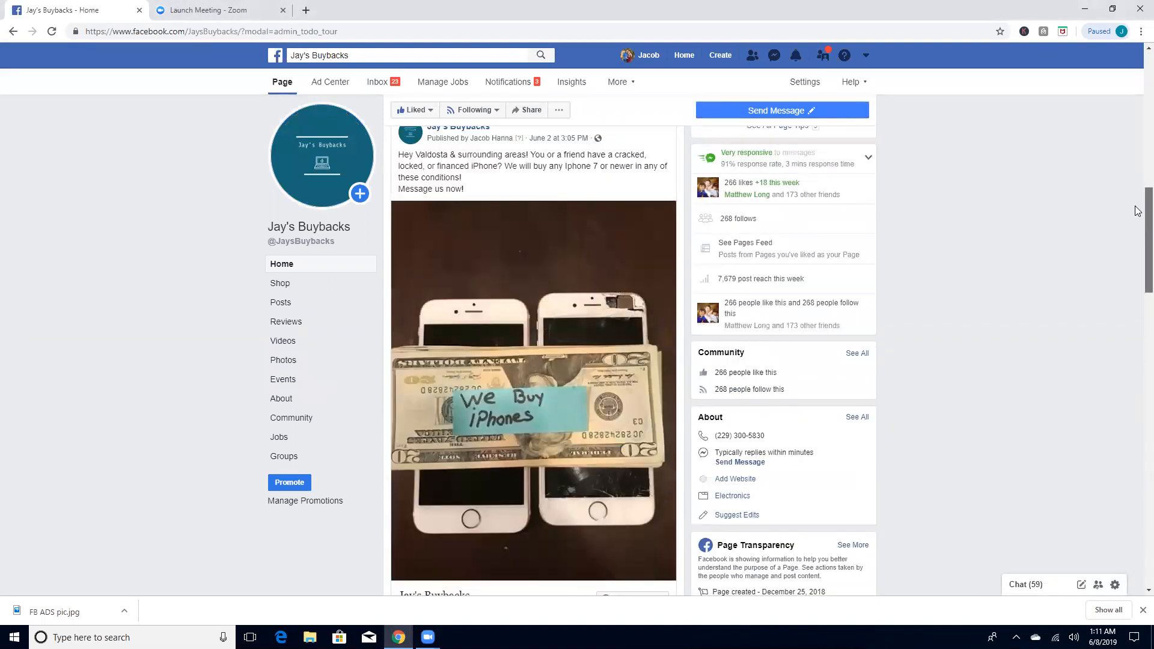
left_click_drag(1138, 224, 1138, 222)
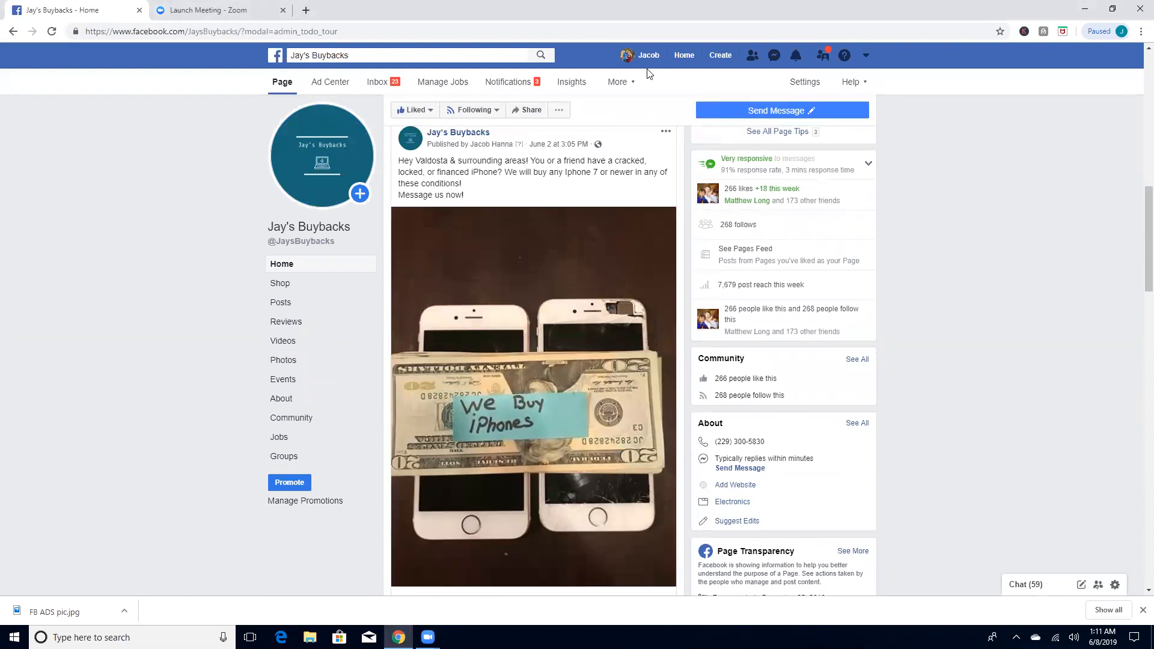
Step: Review the iPhone ad post's reach figures and comments, and check the conversations in the page's inbox
scroll(511, 235, "down", 4)
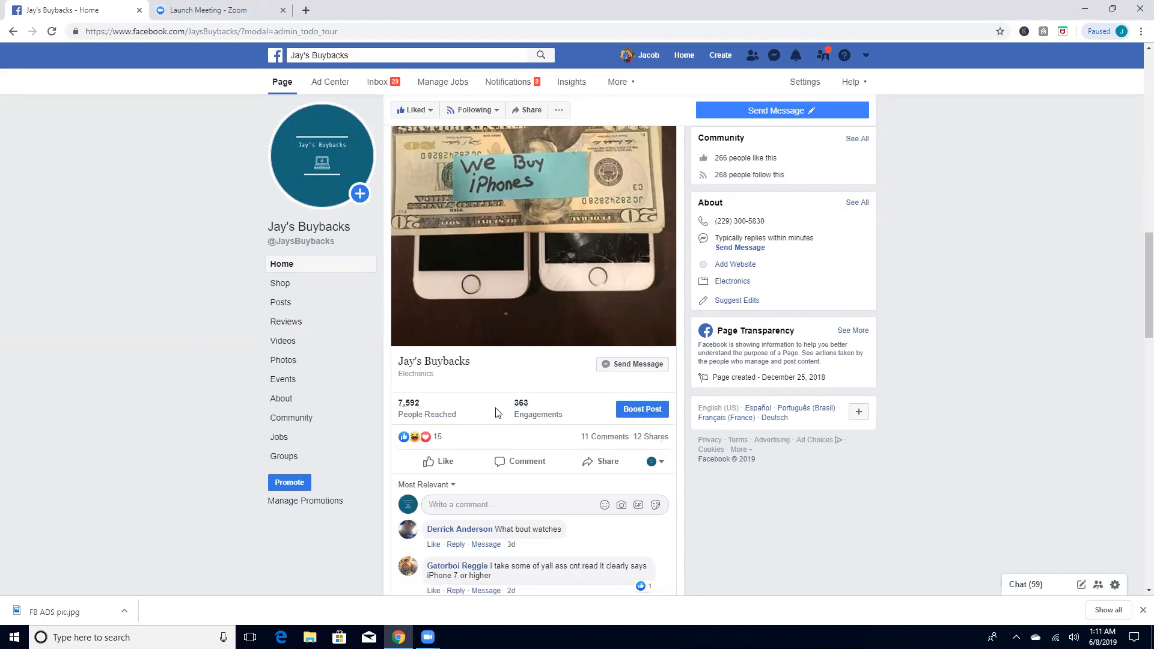
scroll(517, 393, "down", 2)
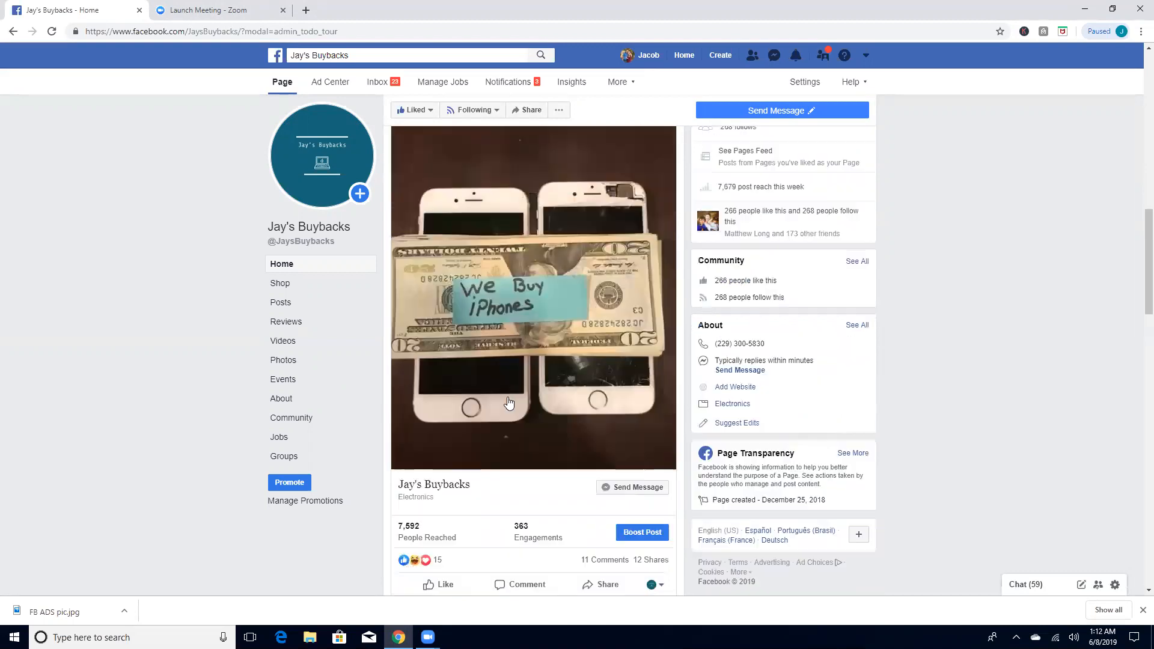
scroll(508, 402, "down", 2)
left_click(457, 372)
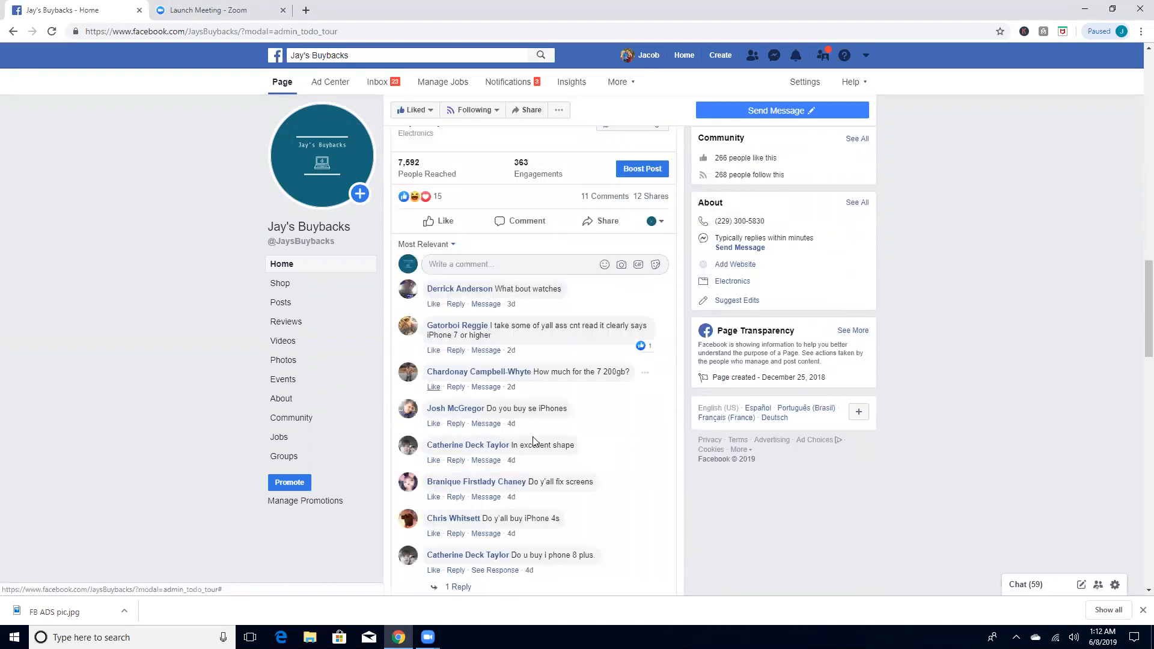
scroll(577, 330, "down", 3)
scroll(538, 353, "up", 2)
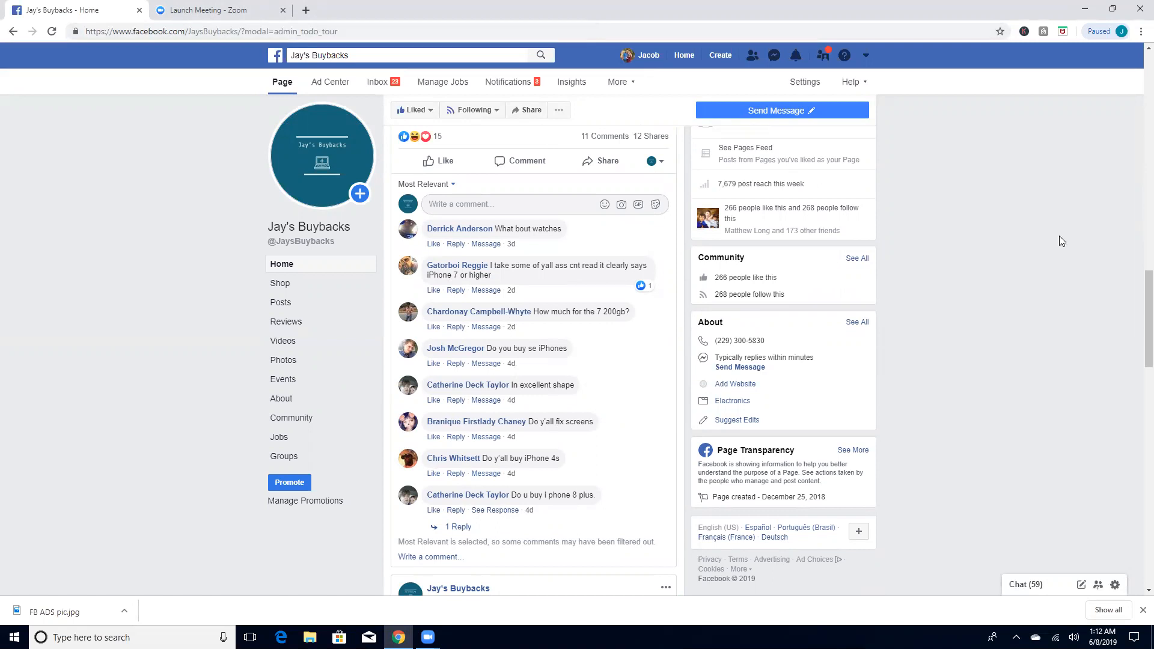
scroll(504, 379, "up", 10)
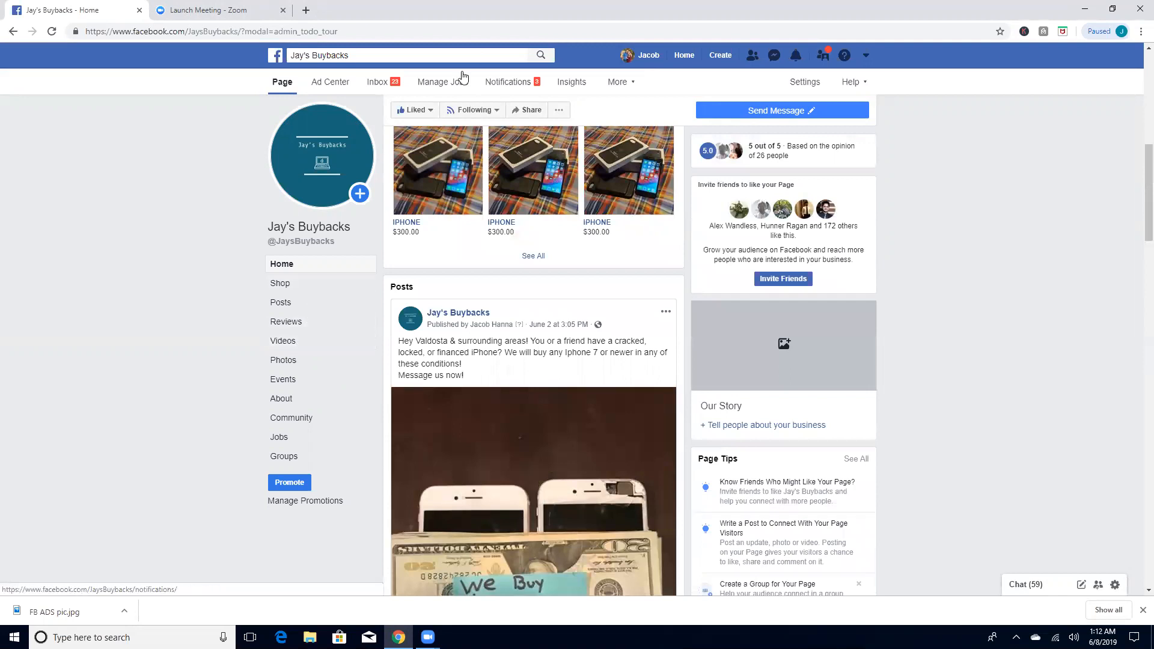
left_click(387, 81)
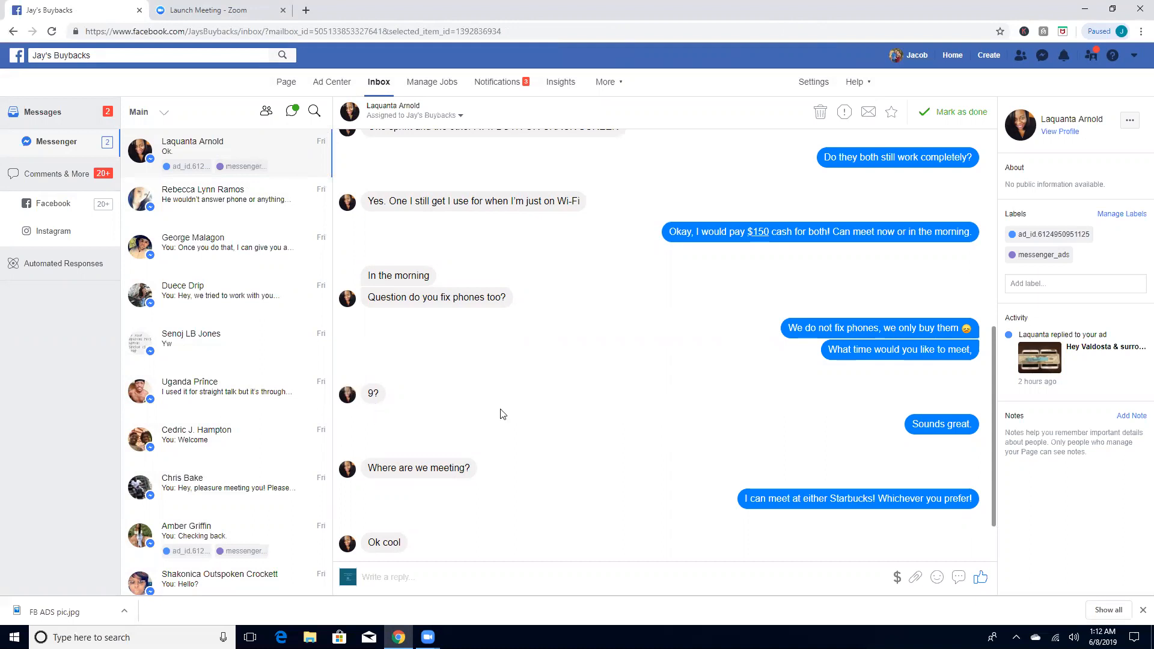
Step: Return to the news feed and open the We Buy N Cell Iphones page from the recent searches
left_click(959, 59)
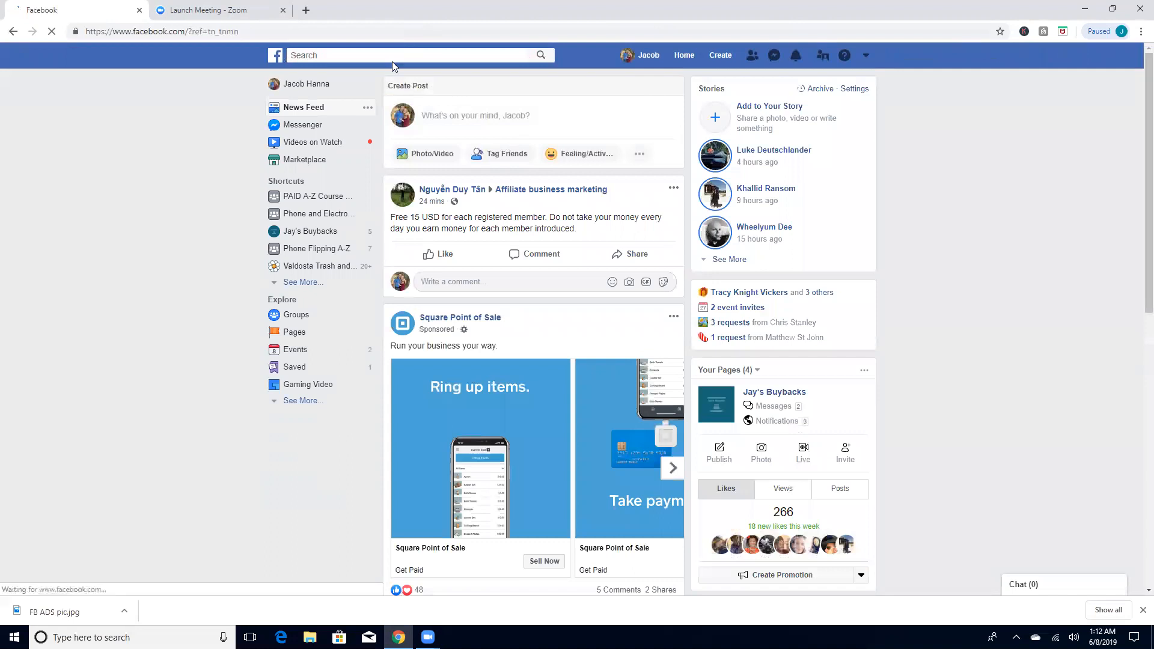
left_click(406, 56)
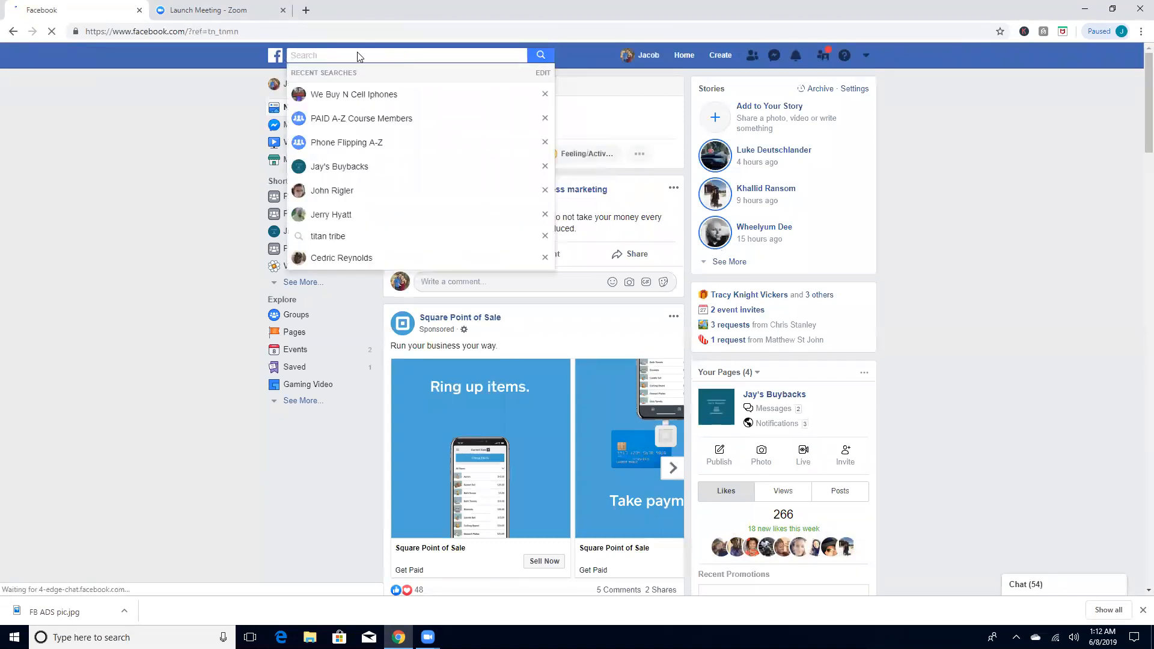
left_click(337, 95)
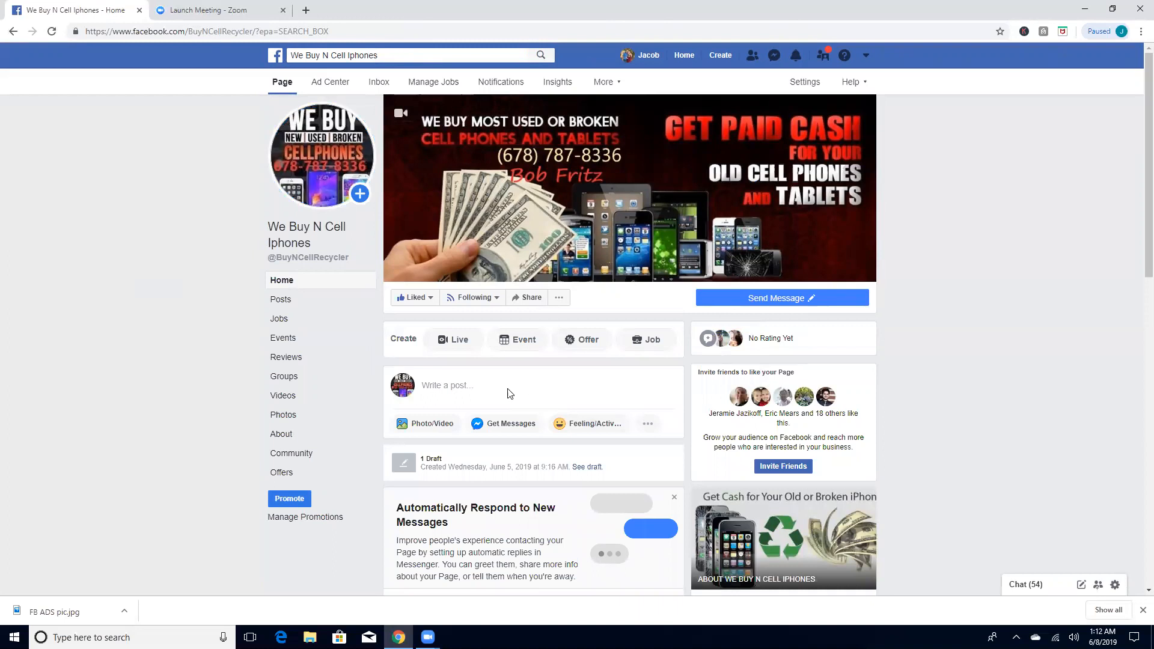
Step: Start a page post, paste in the copied iPhone-buying ad text and replace its city name with Villa Rica
left_click(525, 386)
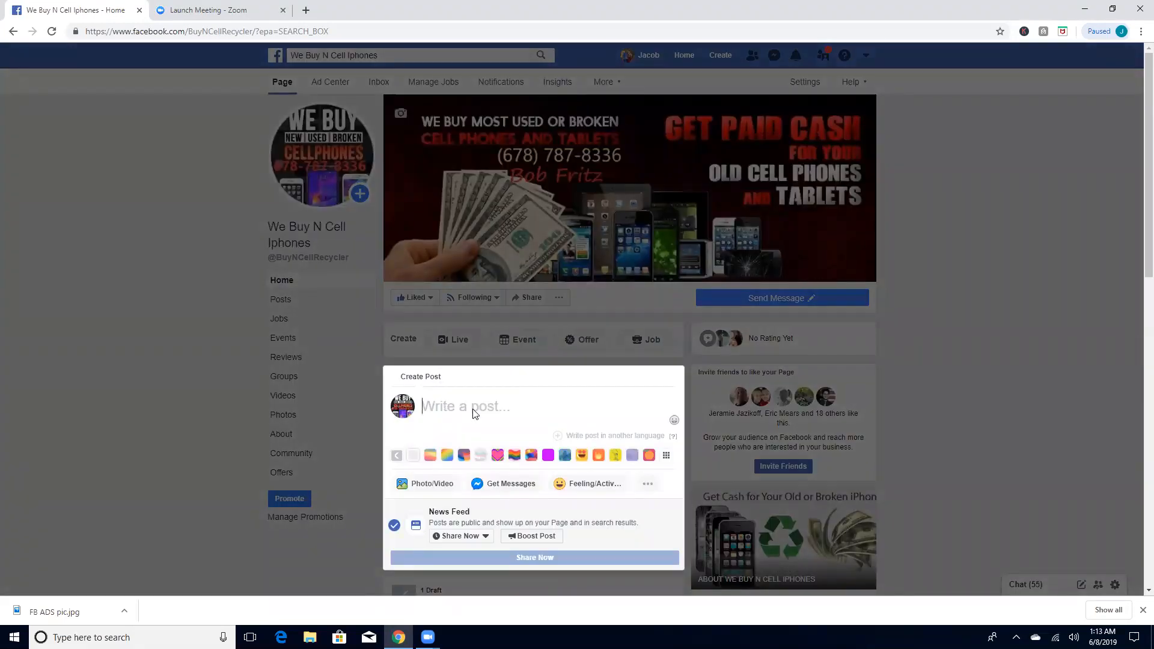
right_click(472, 409)
left_click(508, 485)
double_click(442, 409)
key("BackSpace")
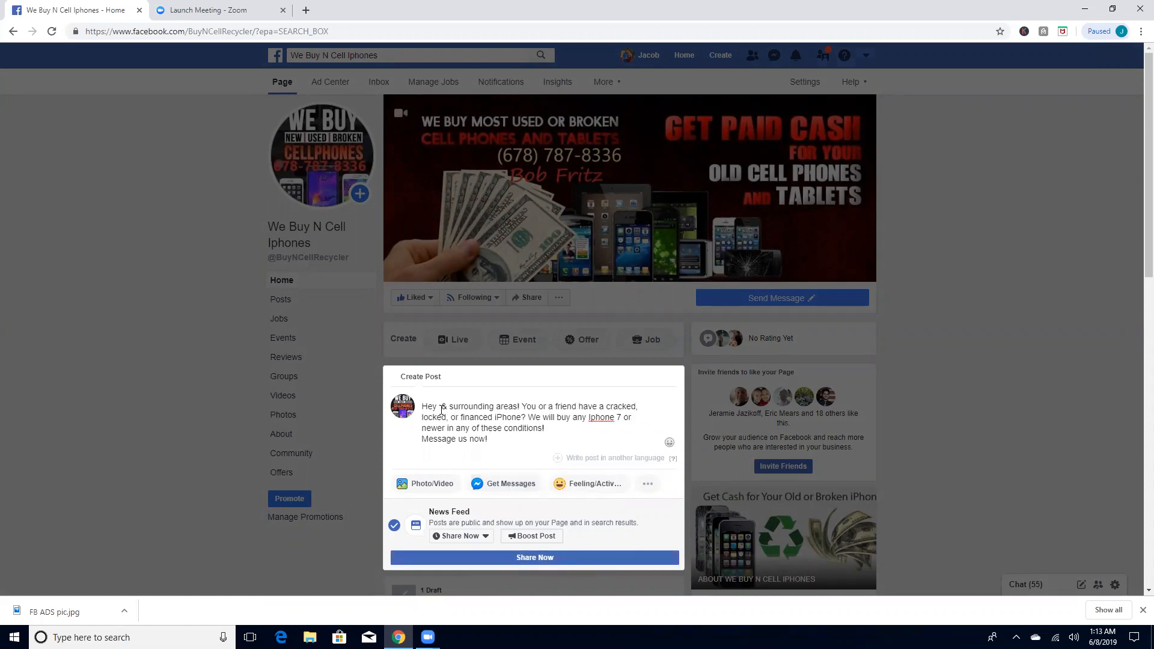
type("Villa R")
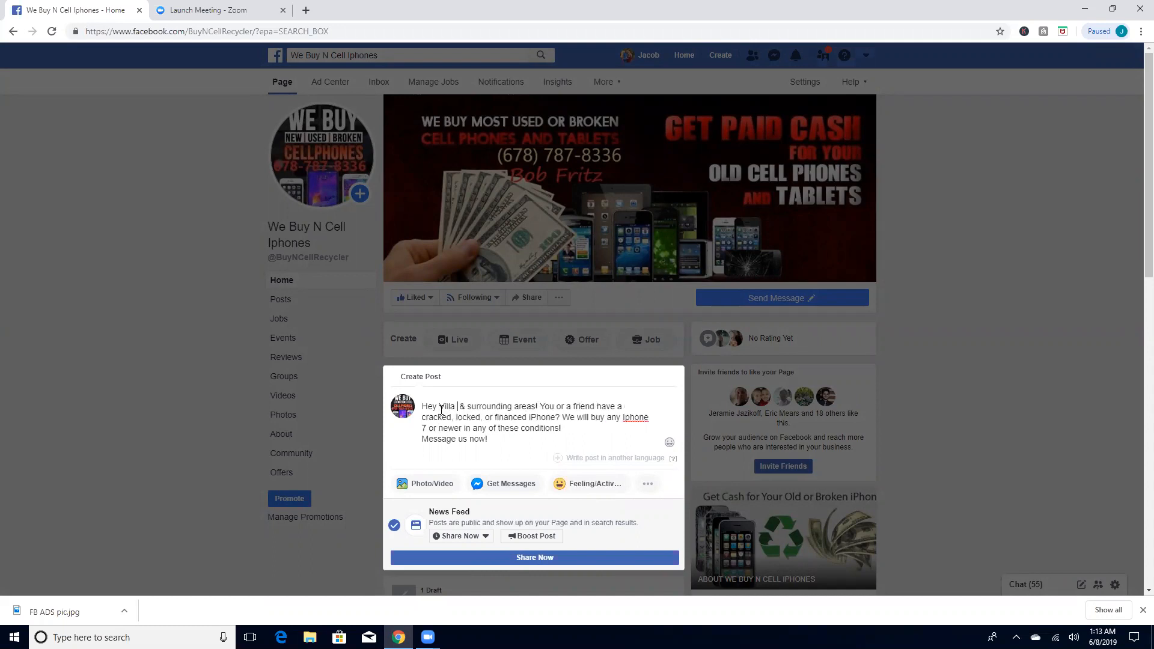
type("ica")
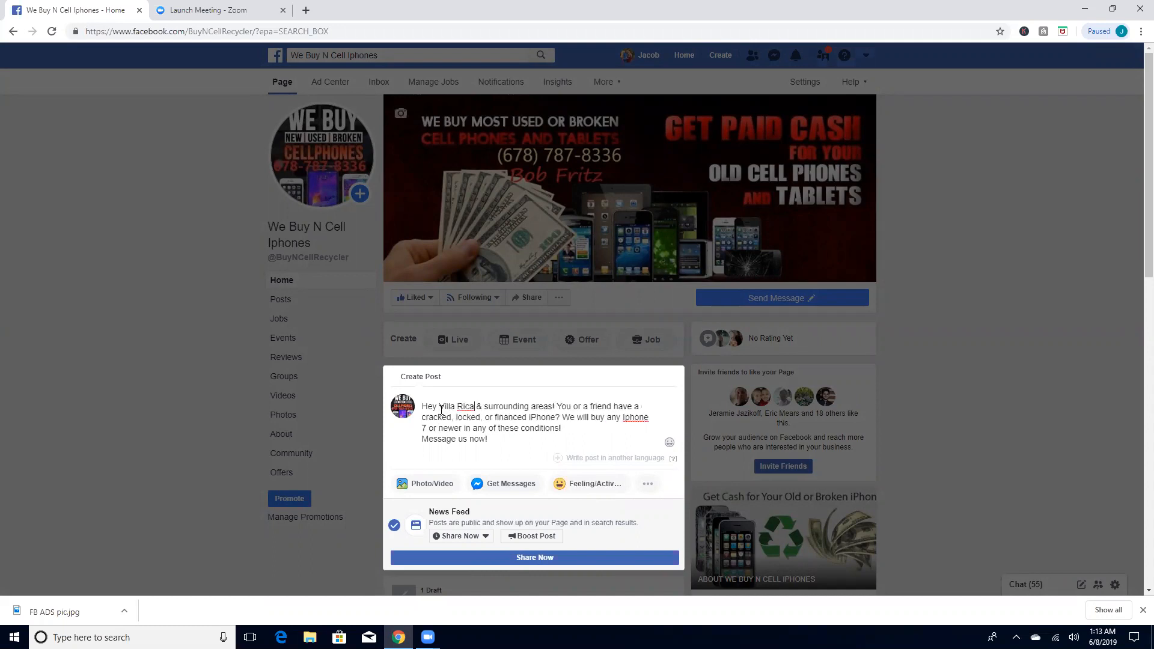
Step: Look up "villa rica" in a new browser tab to check the spelling, and return to the post
left_click(307, 11)
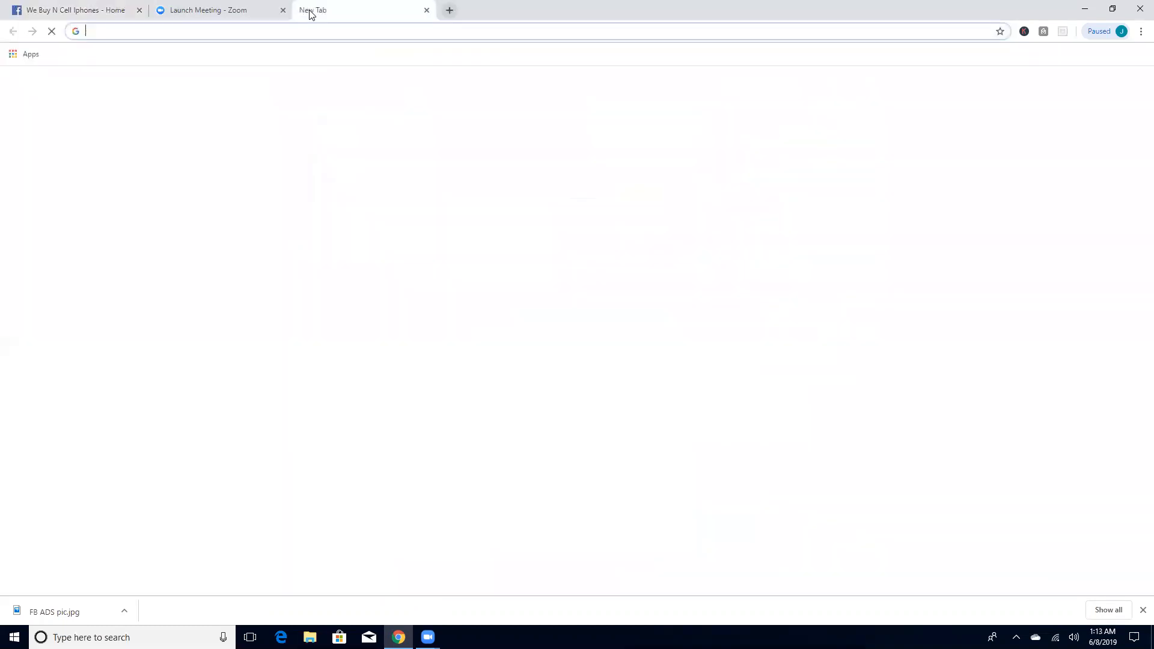
type("villa rica ga")
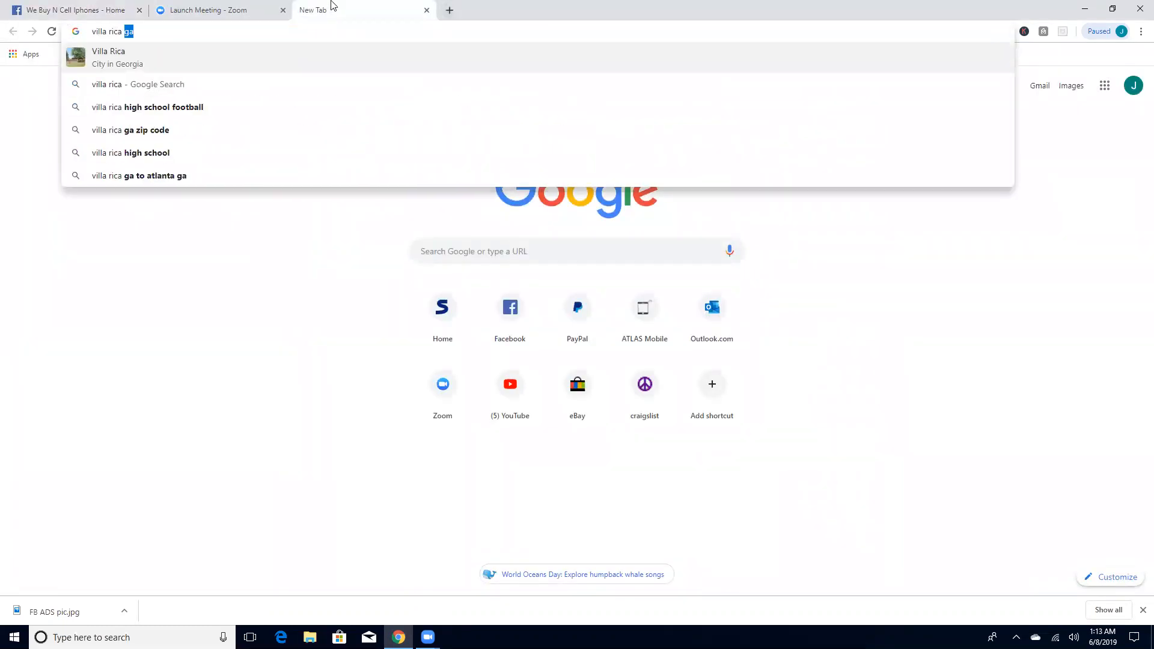
key("ctrl+w")
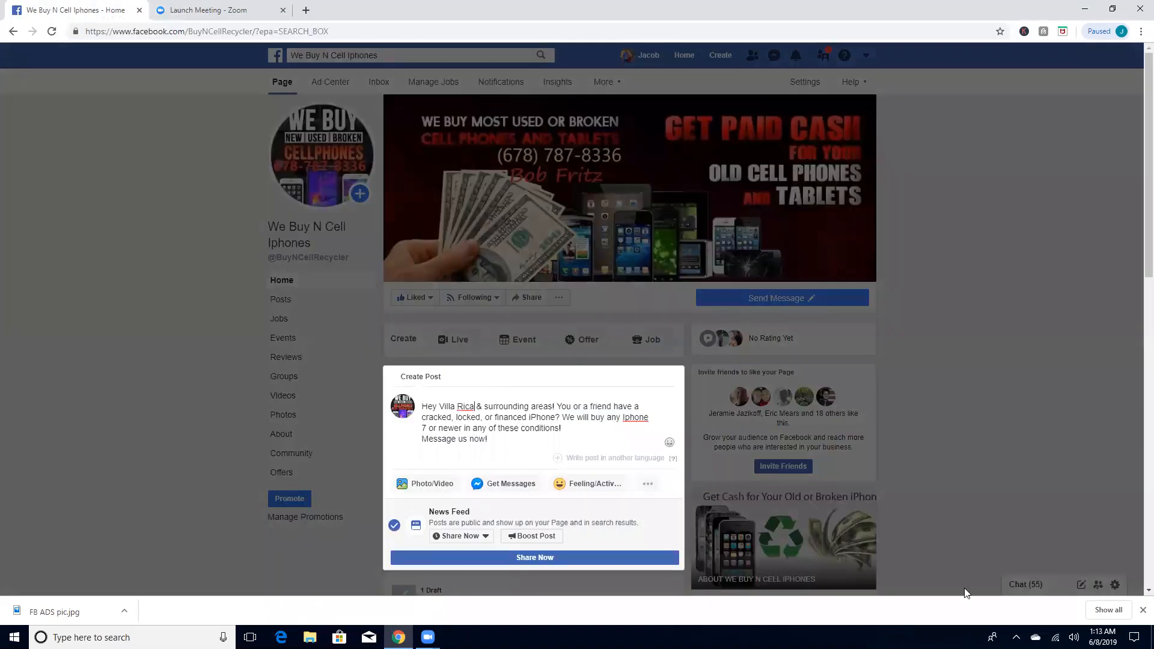
Step: Go through the wording of the draft post, from the greeting to the "Message us now!" line
scroll(1135, 201, "down", 1)
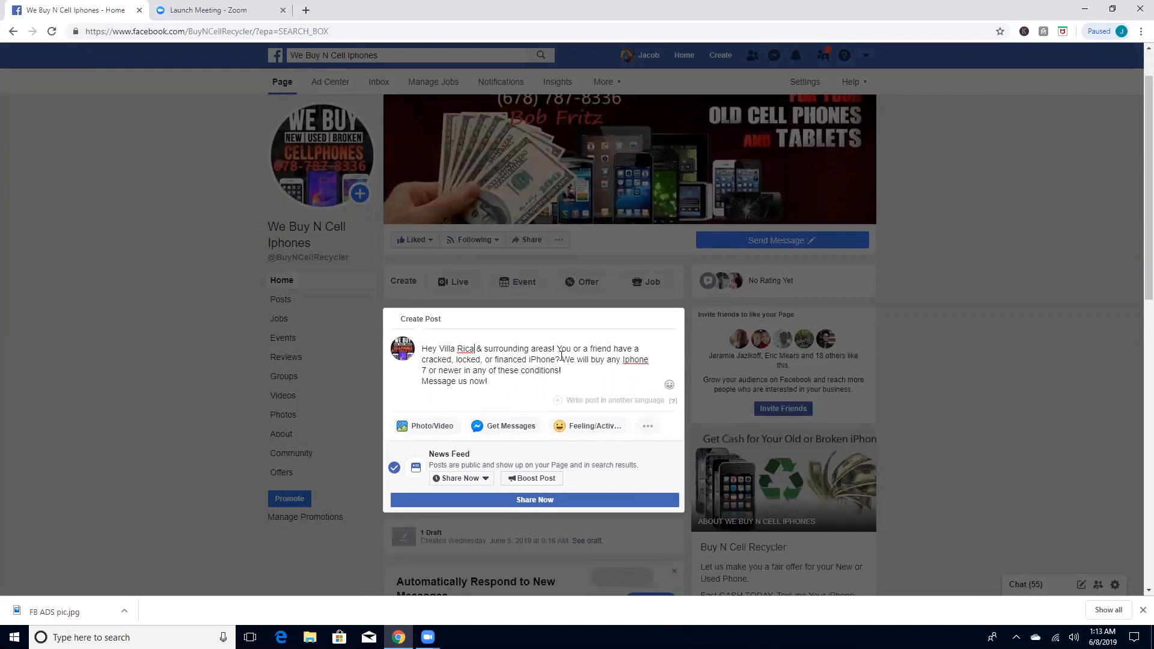
left_click_drag(561, 359, 565, 360)
left_click(566, 369)
left_click(557, 348)
left_click_drag(570, 349, 581, 350)
left_click(619, 376)
left_click_drag(495, 380, 424, 391)
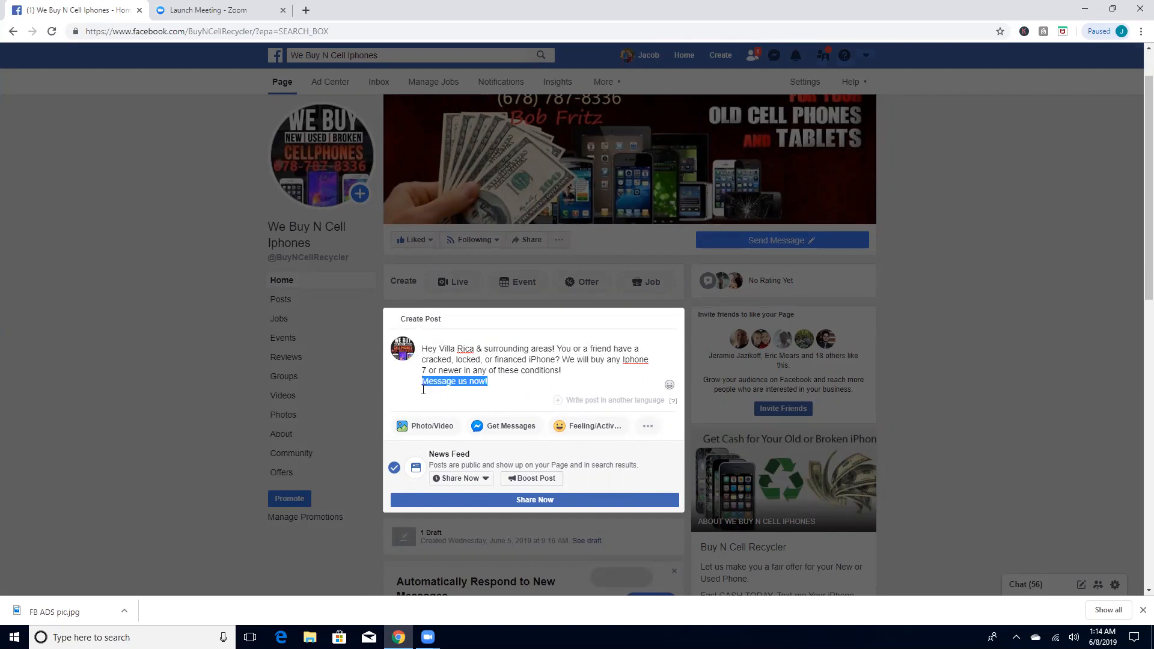
left_click(425, 404)
Step: Attach the picture FB ADS pic from the Desktop folder to the draft post
left_click(437, 450)
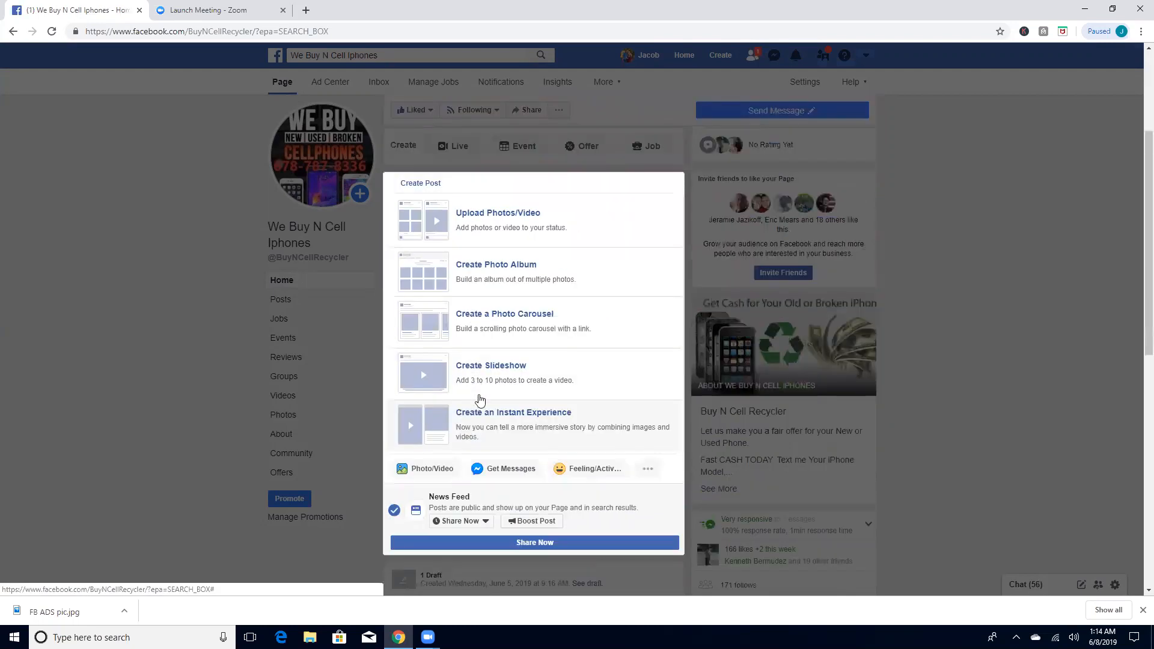
scroll(601, 416, "down", 1)
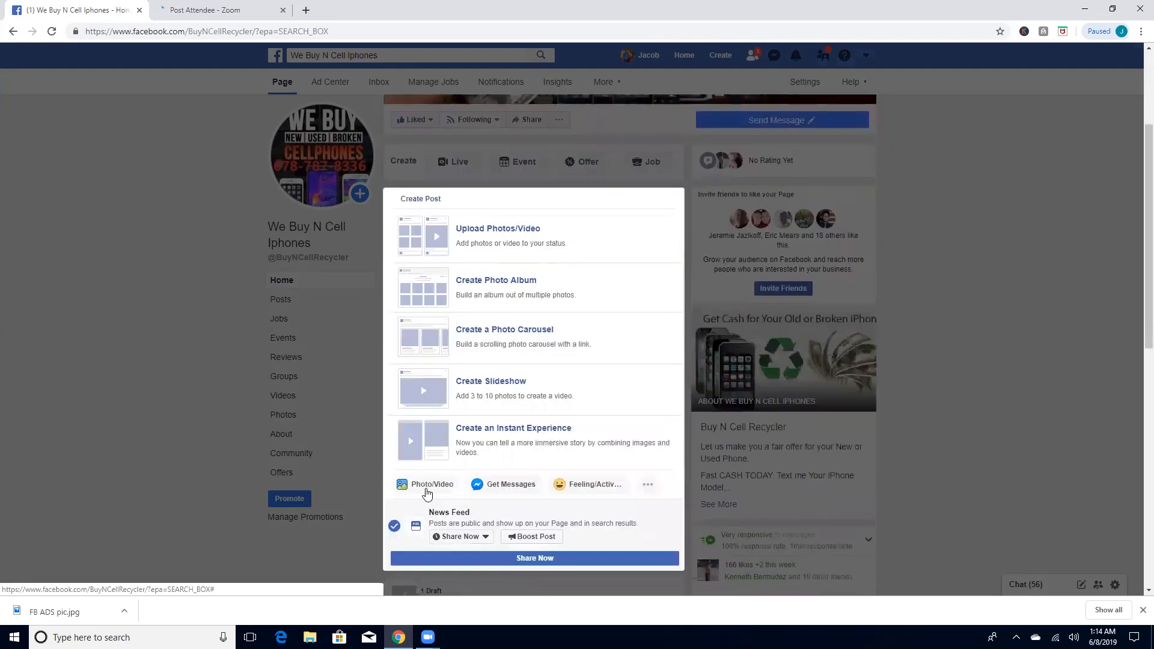
left_click(520, 237)
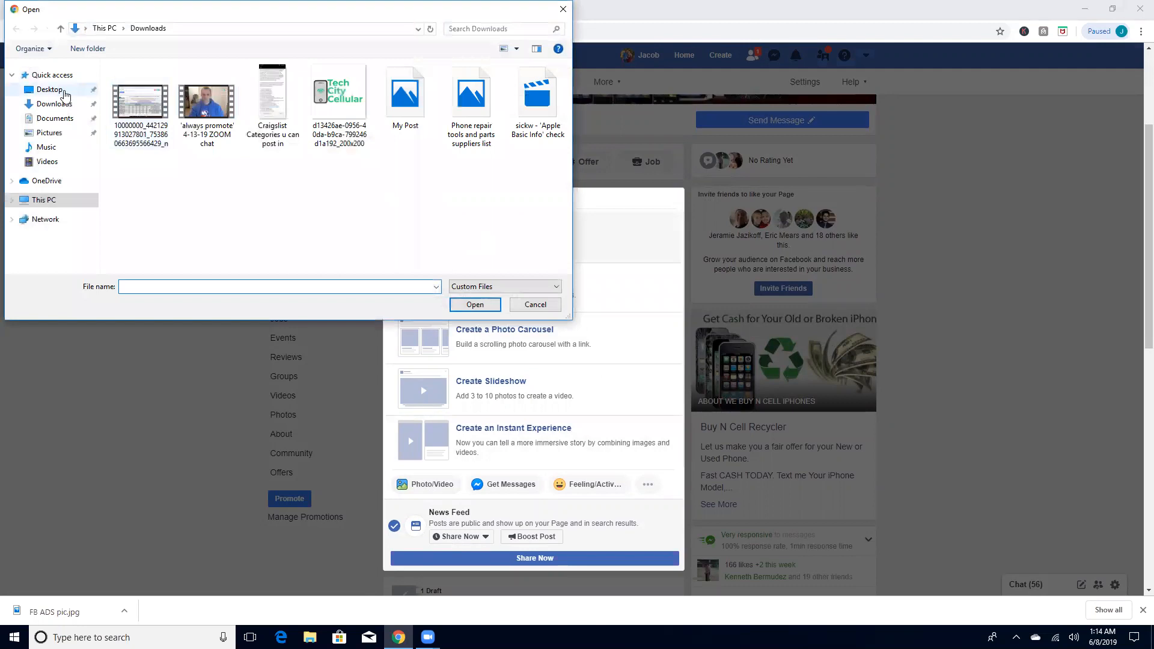
left_click(49, 88)
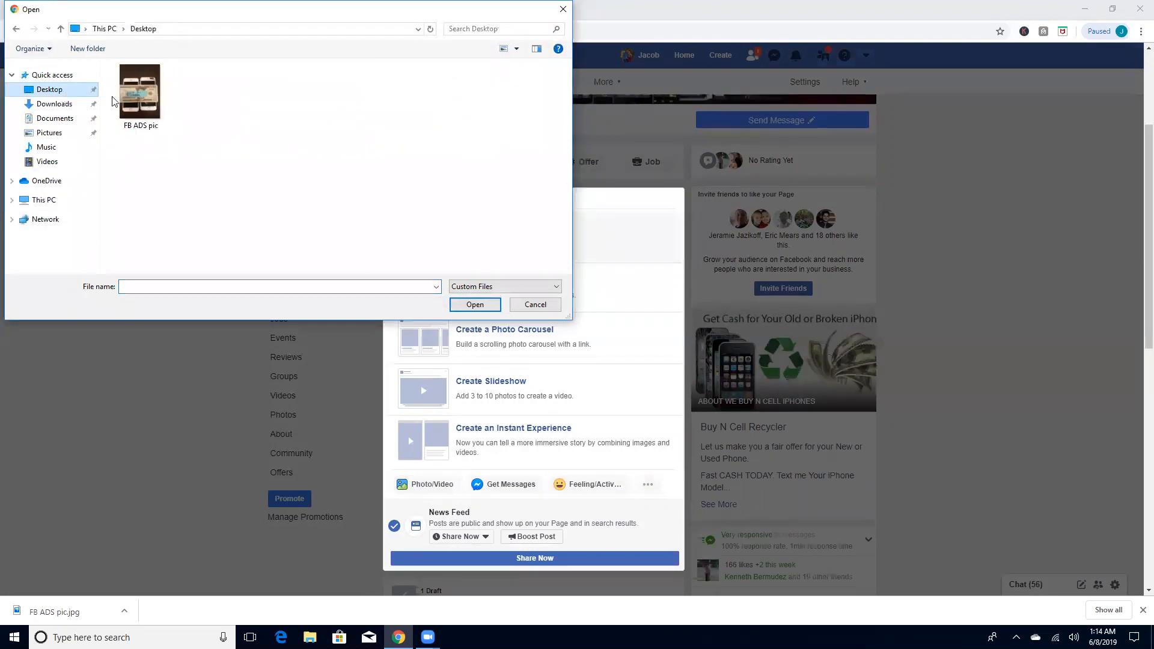
double_click(159, 114)
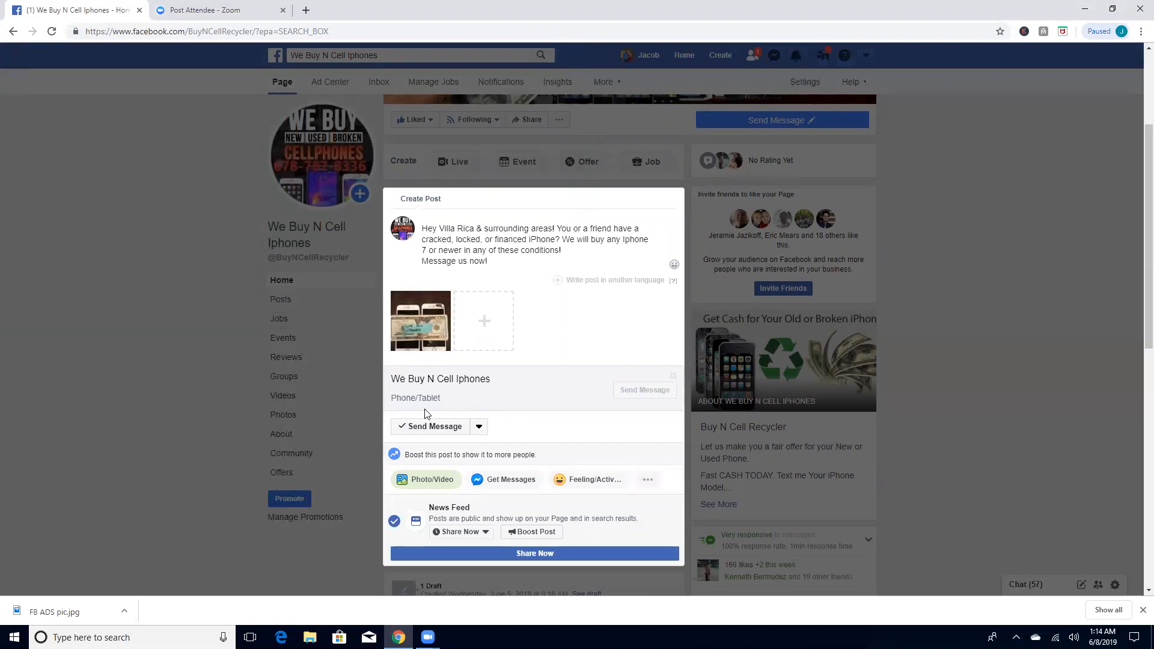
Step: Show the additional post options and add the Get Messages option so the post includes a Send Message button
scroll(541, 408, "down", 2)
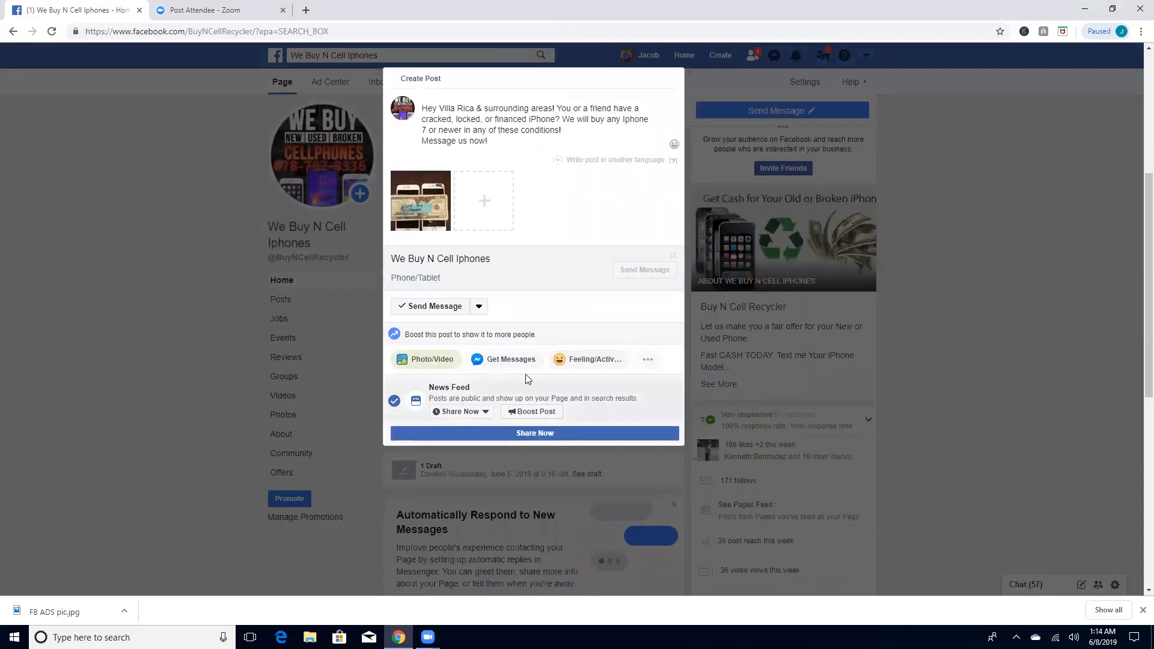
left_click(480, 308)
left_click(484, 310)
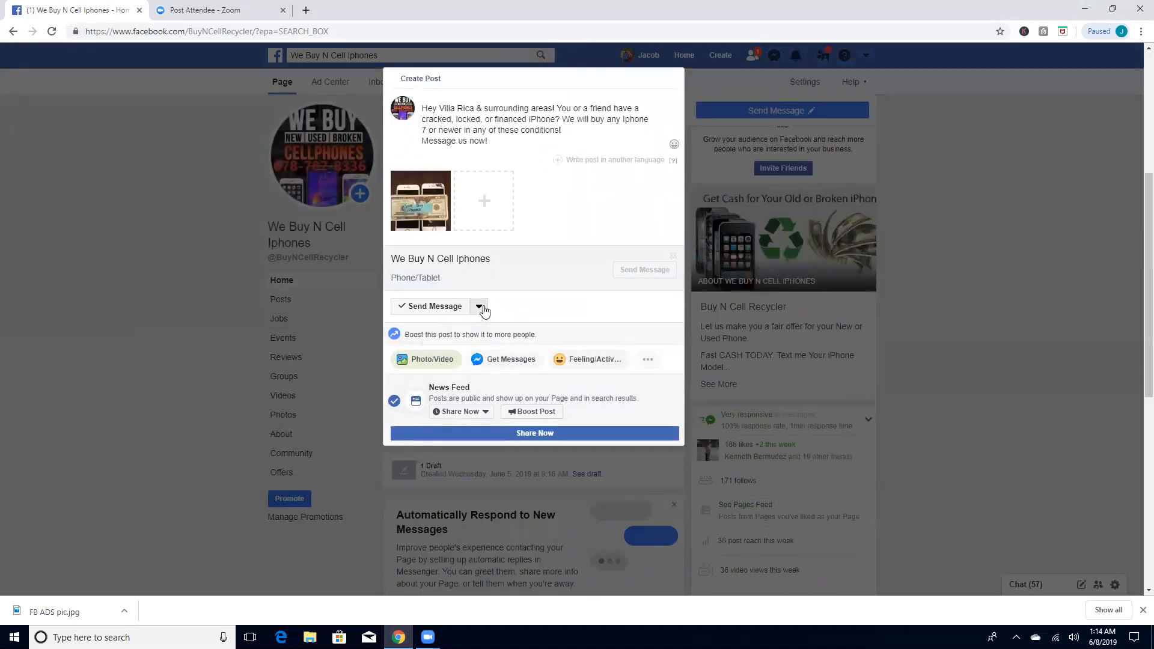
left_click(650, 363)
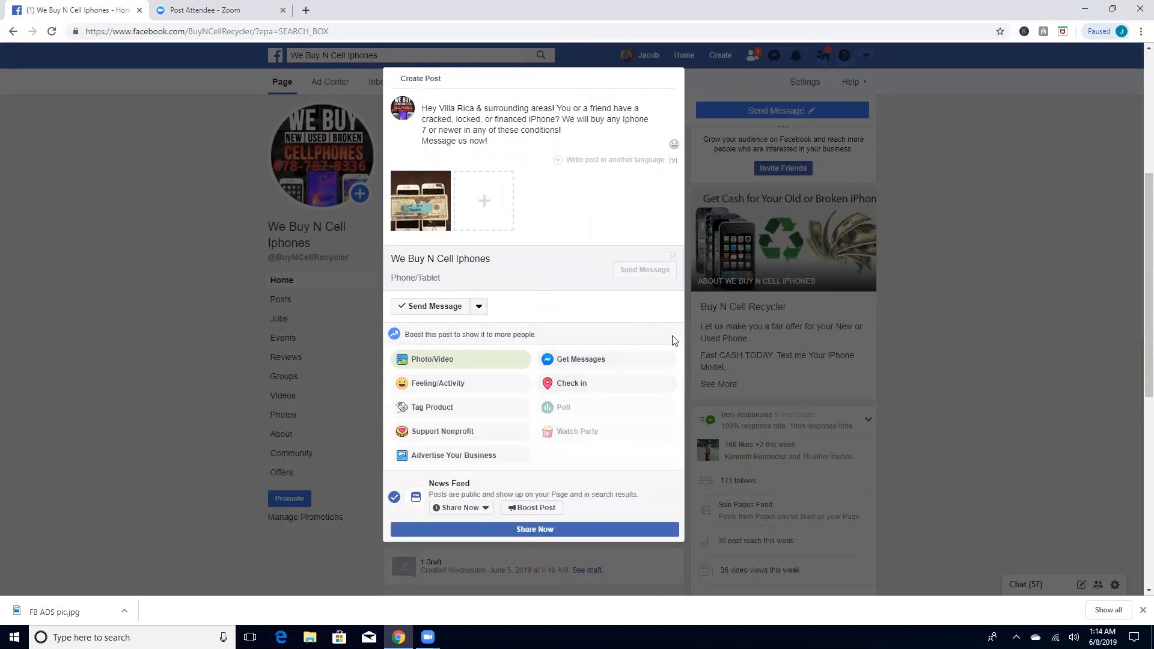
left_click(588, 361)
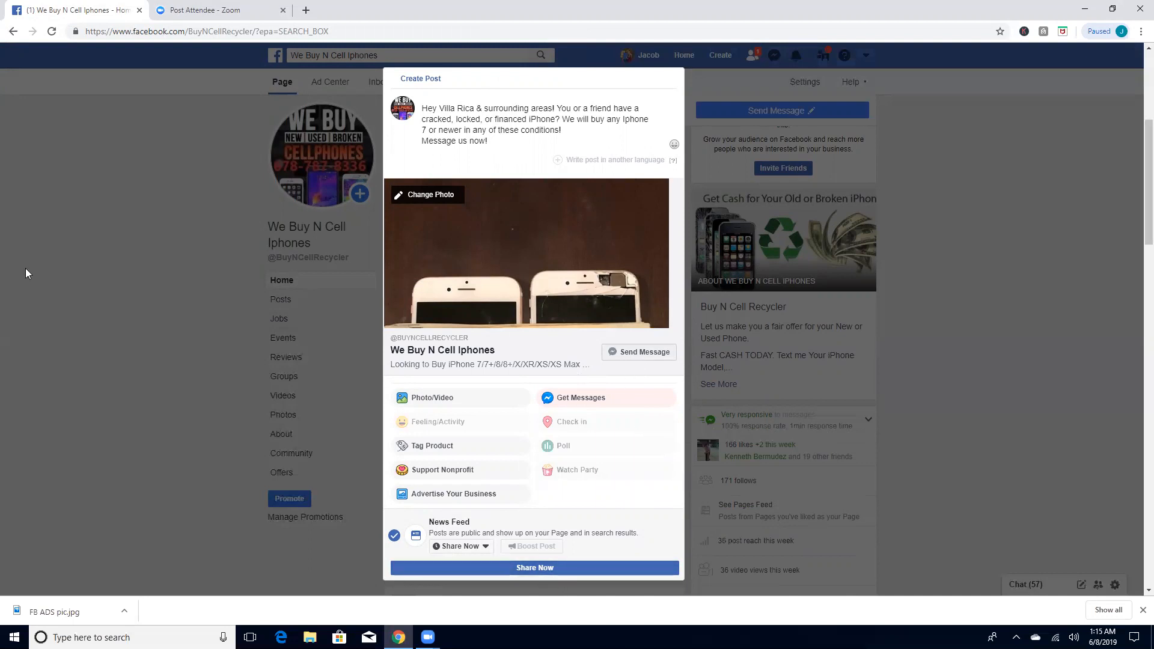
Step: Publish the post right away and look it over on the page
left_click(550, 571)
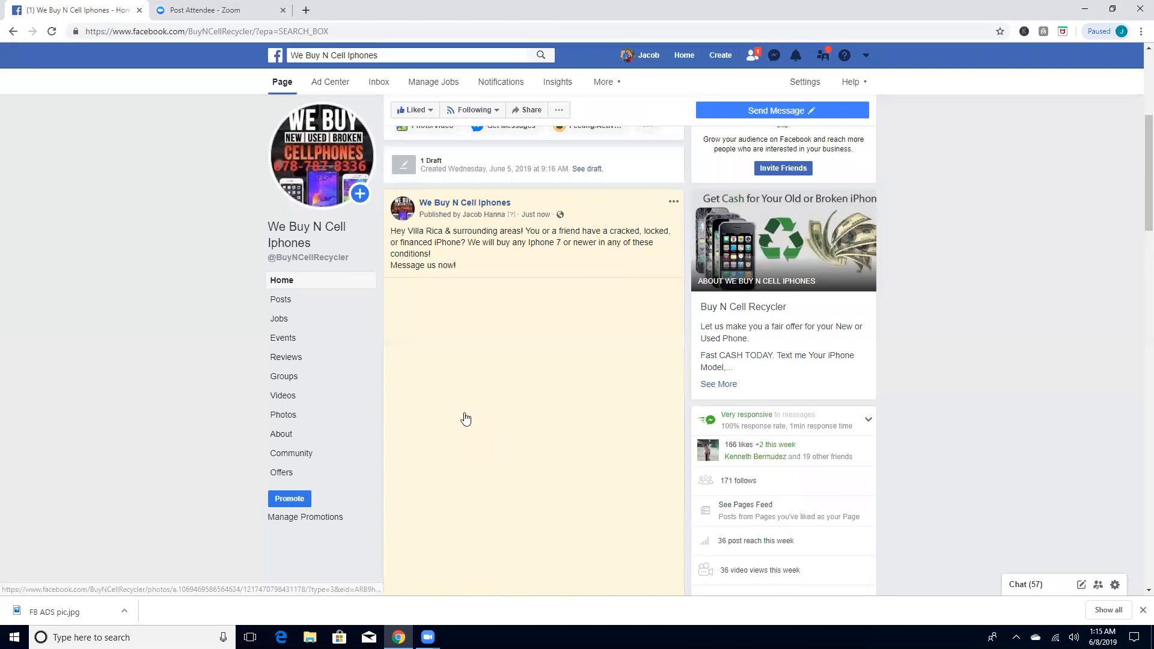
scroll(541, 300, "down", 3)
scroll(632, 441, "up", 3)
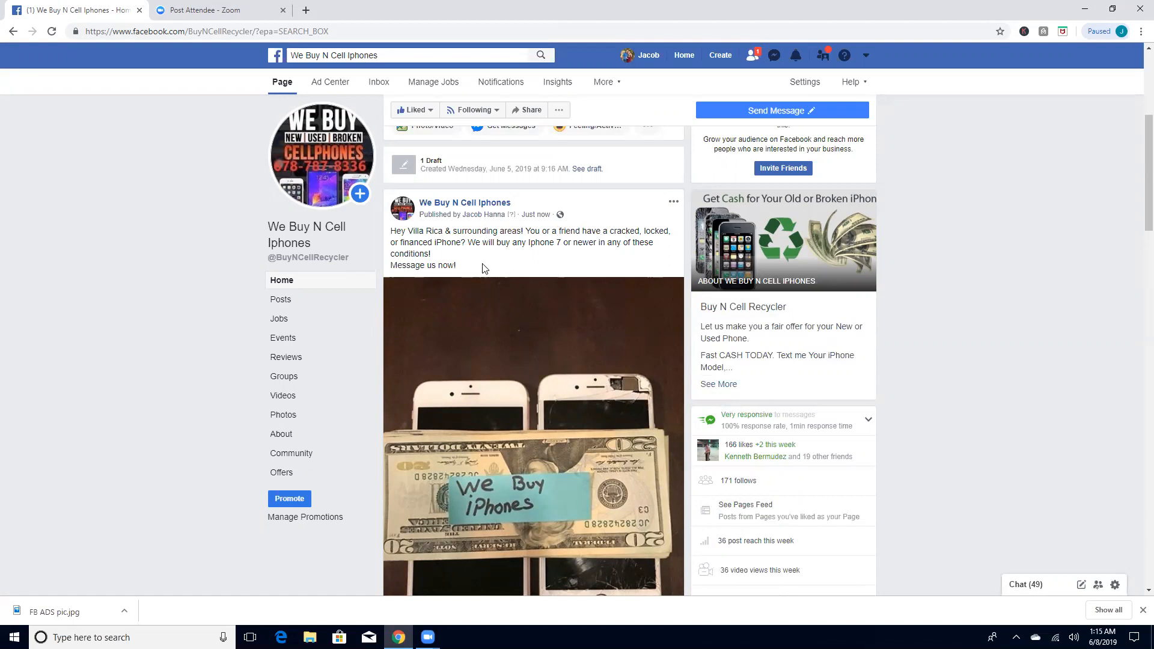
Step: Search the web for "fb ads manager" in a new browser tab
scroll(482, 265, "down", 4)
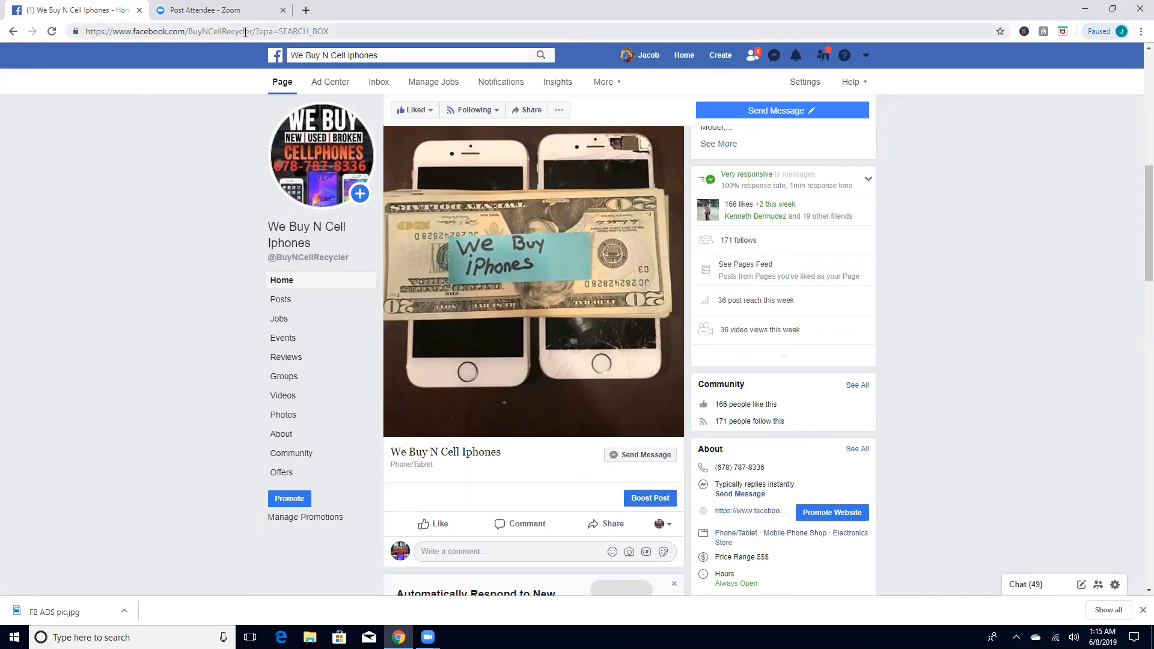
left_click(306, 11)
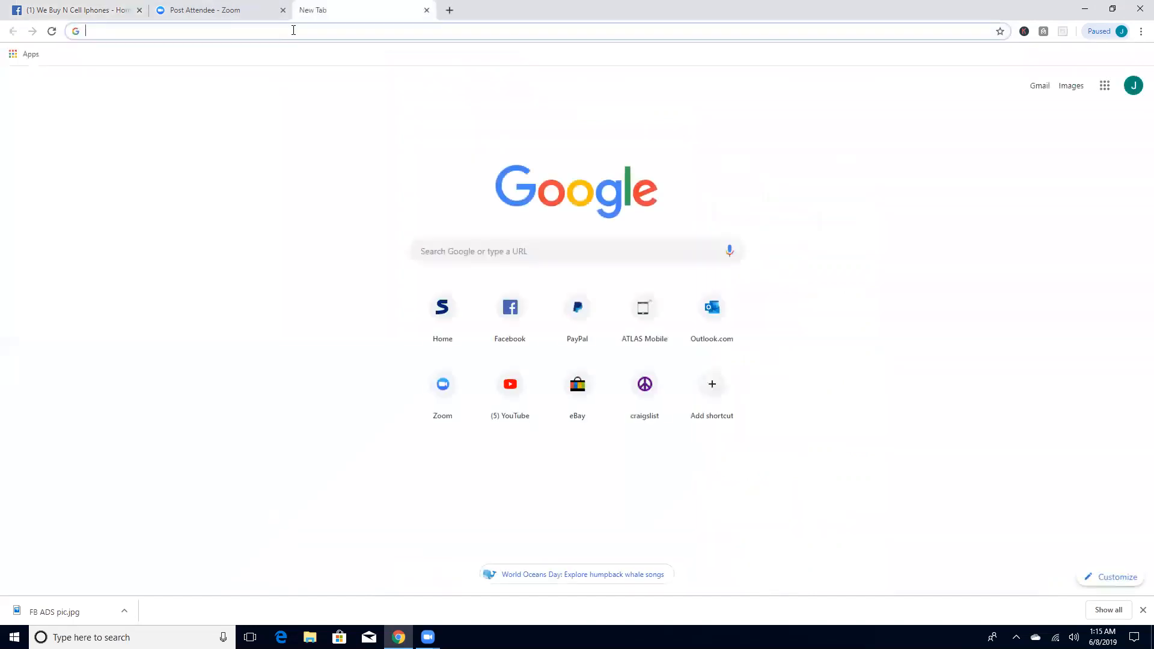
type("fb ads manage")
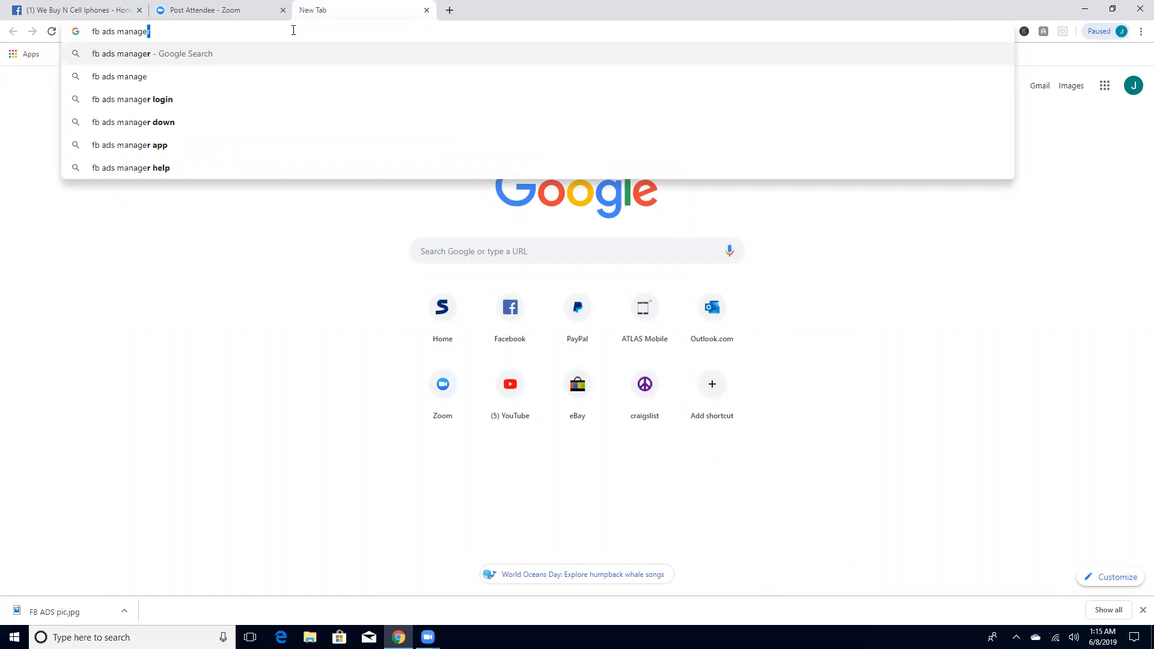
key("Return")
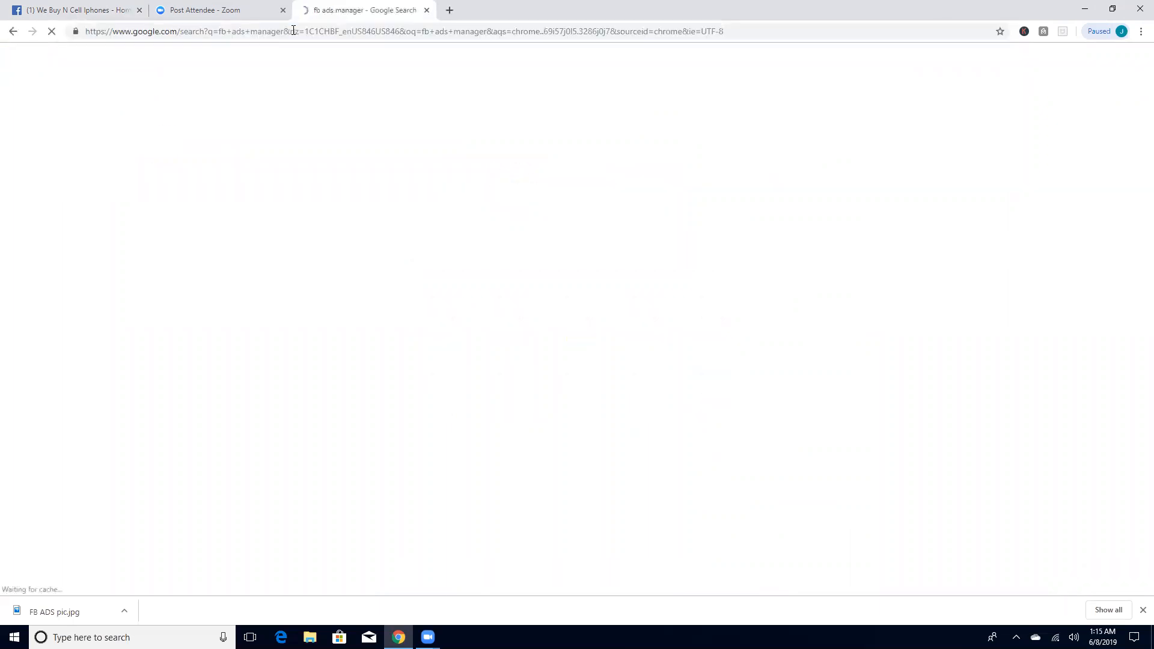
left_click(75, 10)
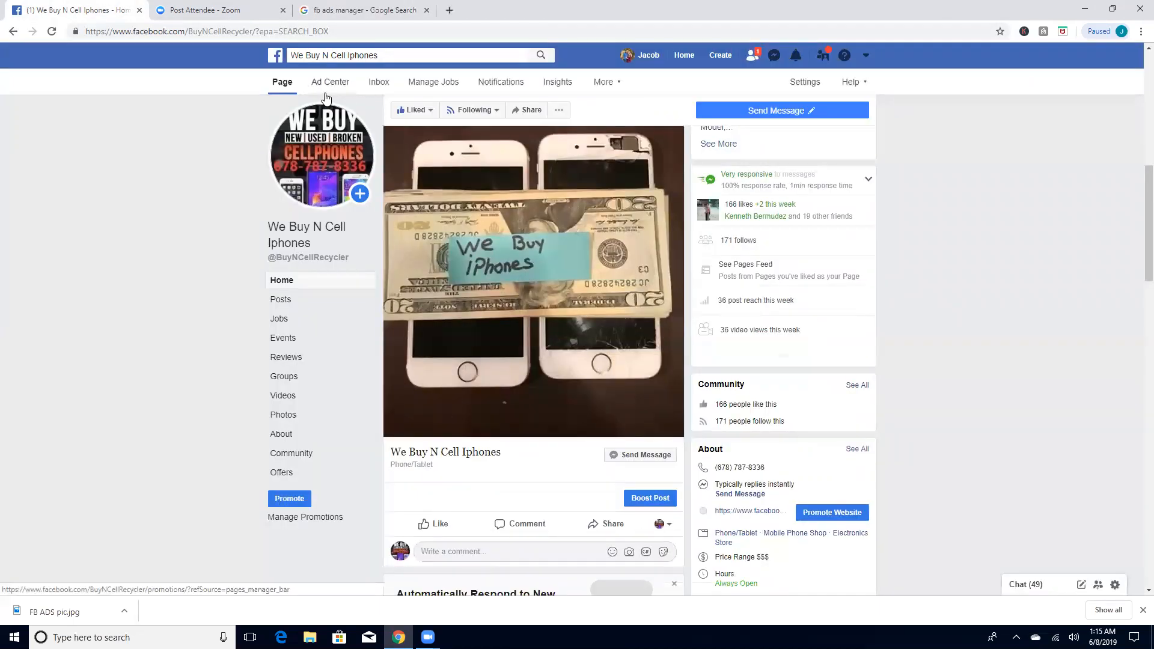
left_click(337, 9)
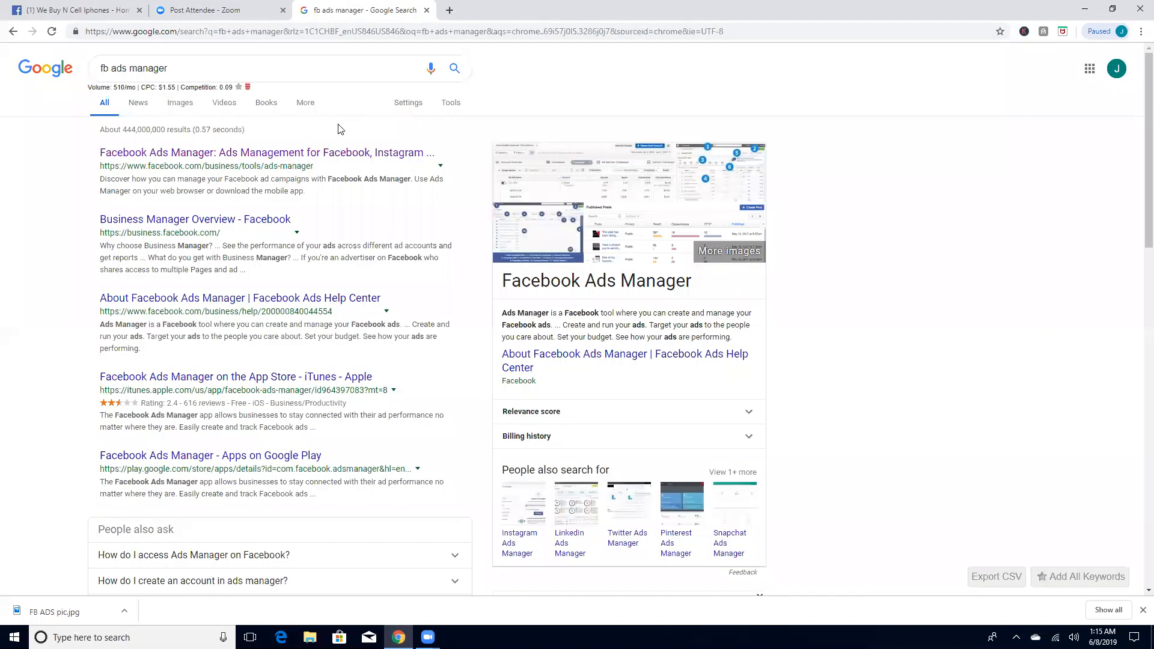
Step: Open Facebook Ads Manager from the first search result and choose the first listed ad account
left_click(258, 154)
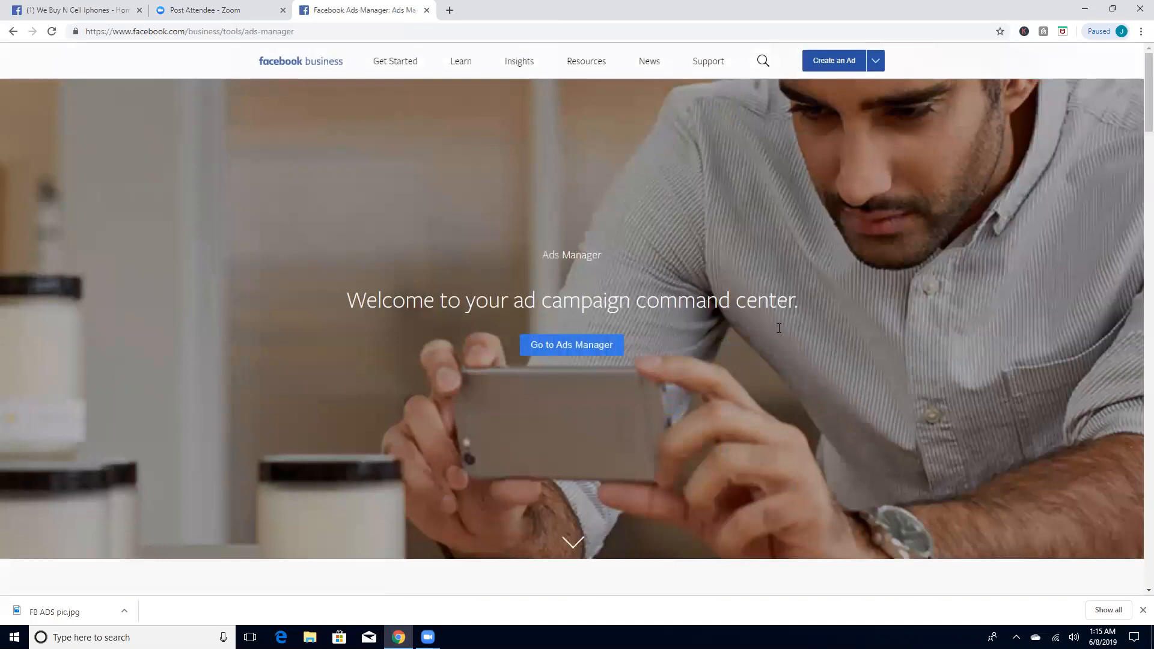
left_click(557, 349)
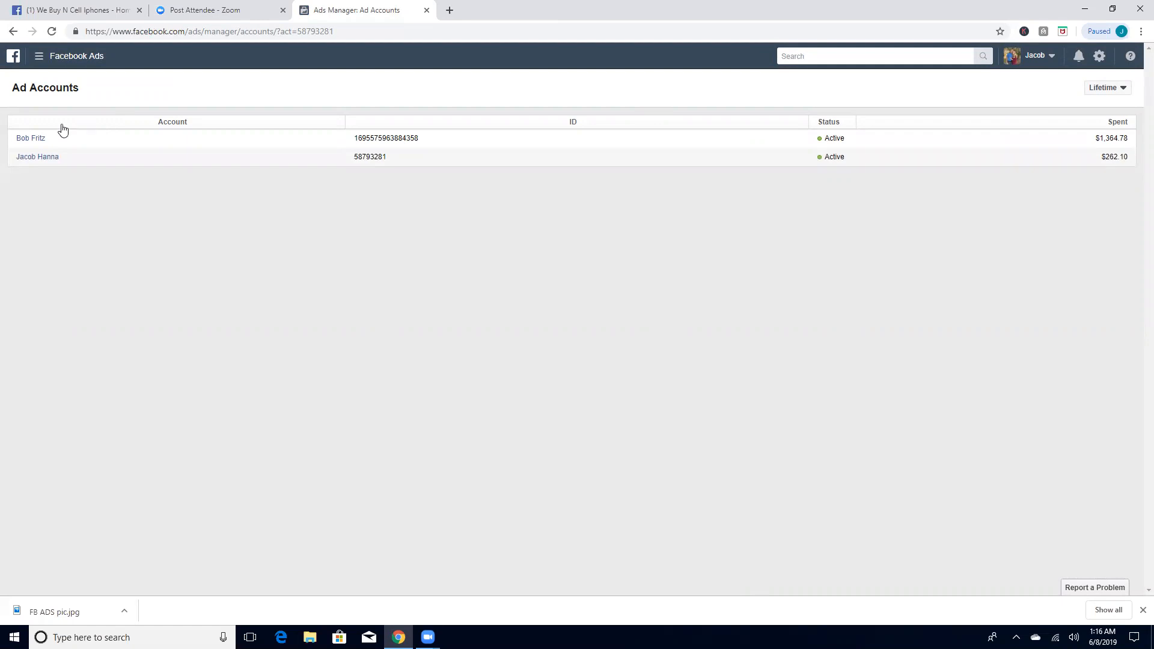
left_click(31, 139)
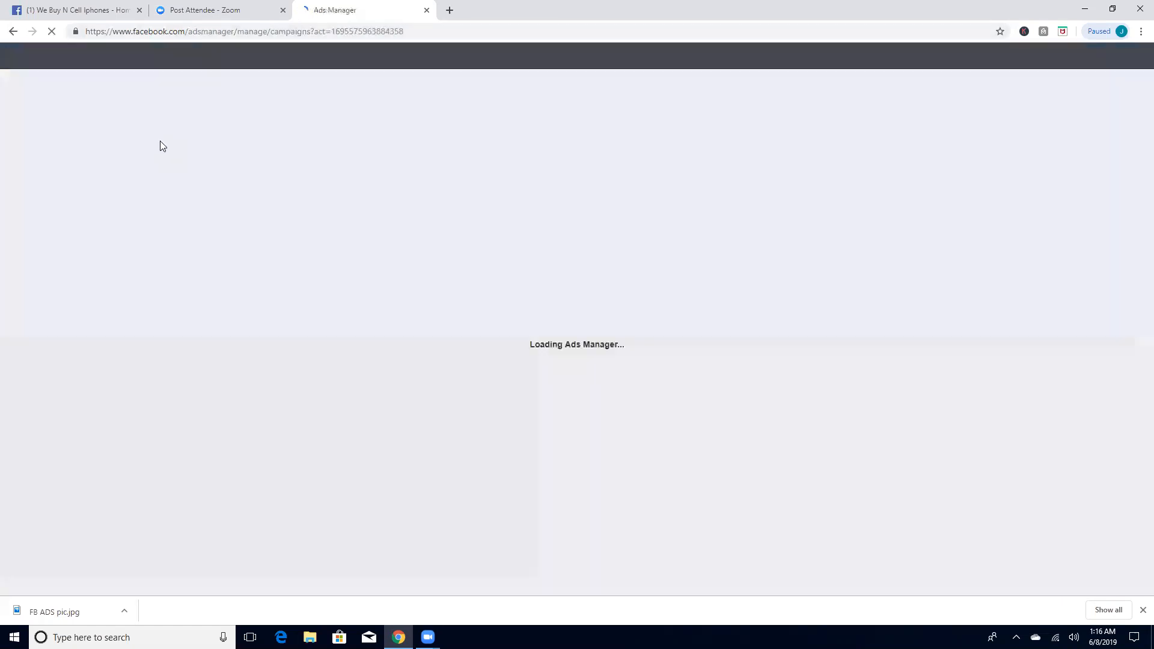
left_click(82, 9)
scroll(388, 294, "up", 5)
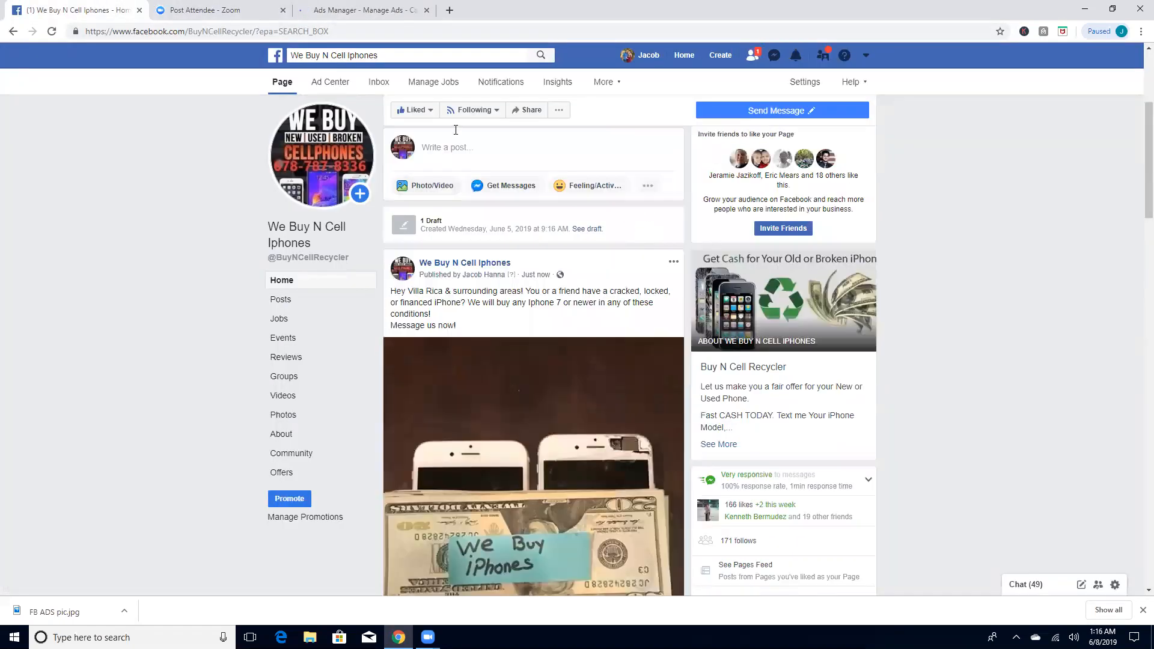
left_click(751, 59)
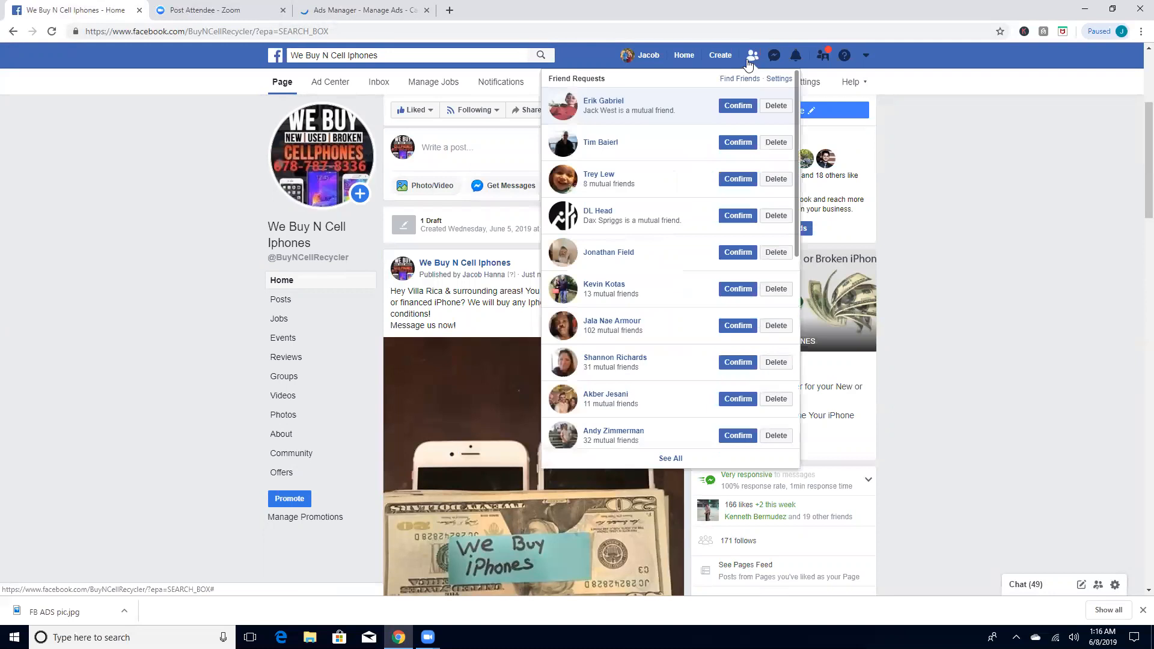
Step: Place the Ads Manager tab beside the Facebook page's tab and start a new campaign with the Messages objective
left_click_drag(307, 11, 224, 15)
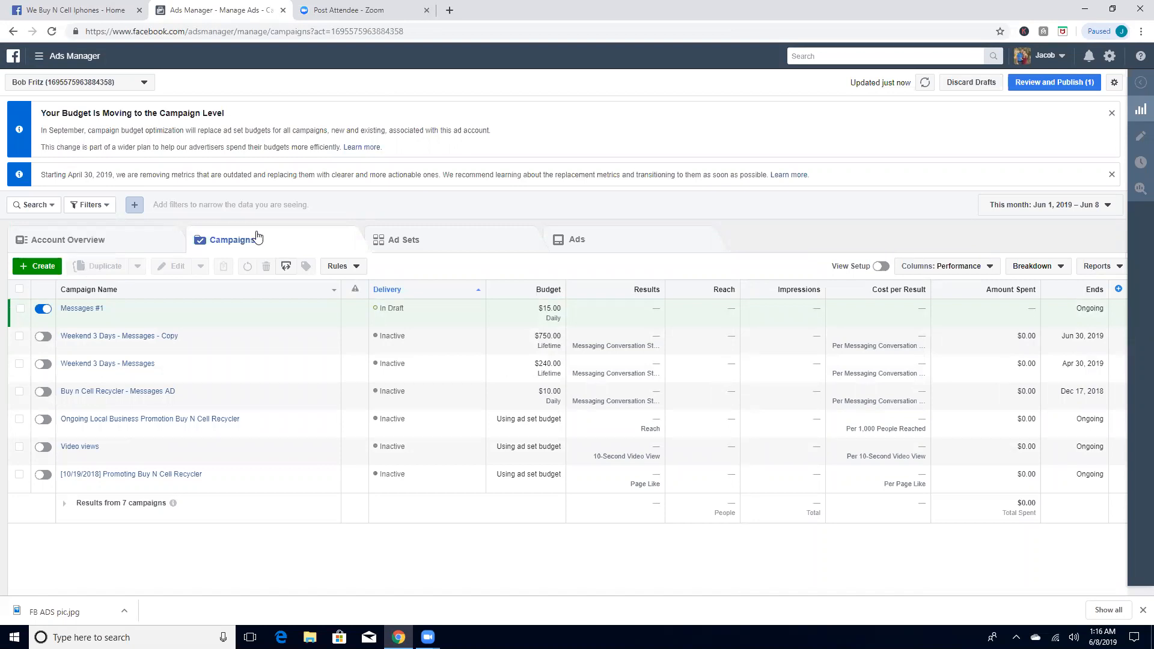
left_click(32, 273)
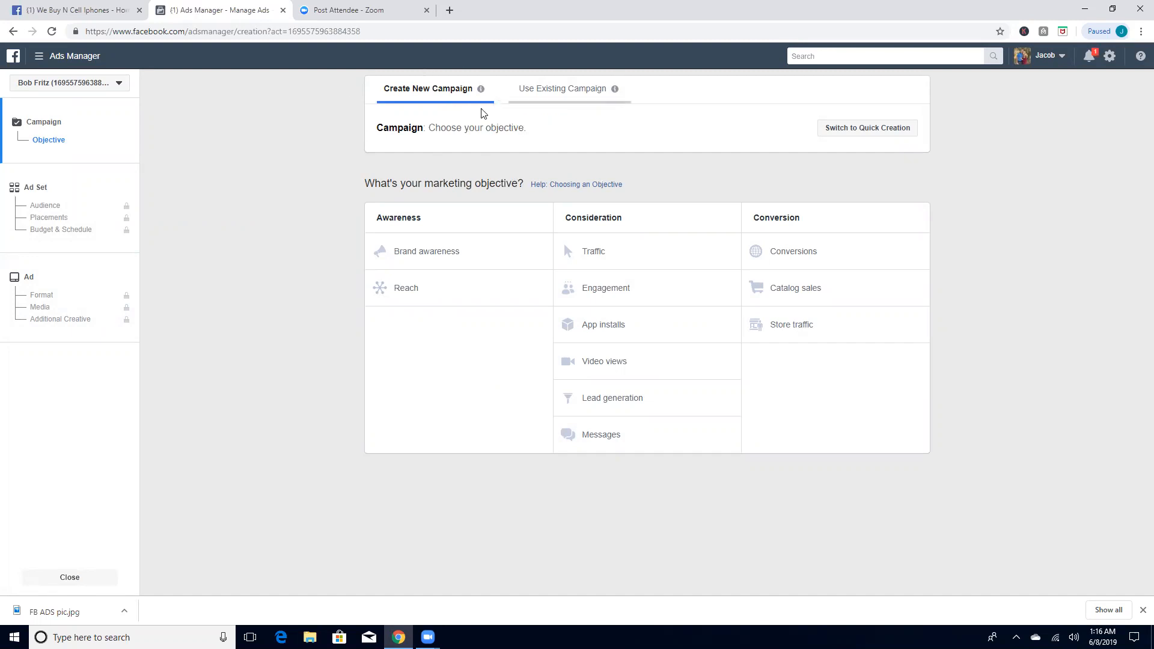
left_click_drag(362, 188, 686, 183)
left_click(708, 172)
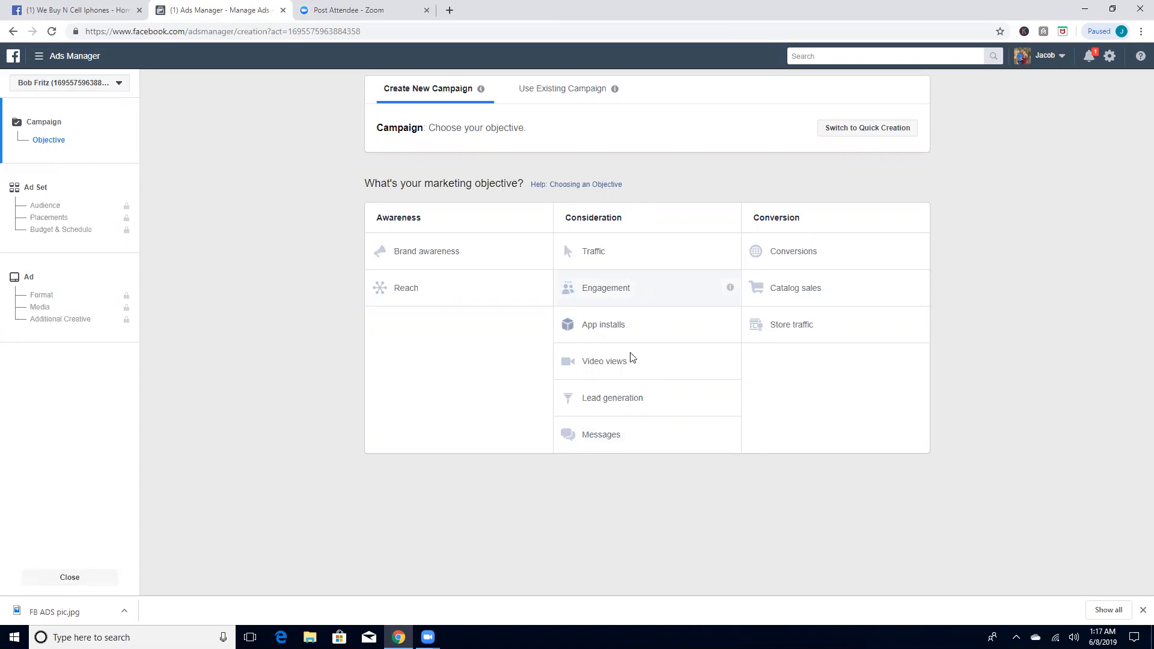
left_click(623, 437)
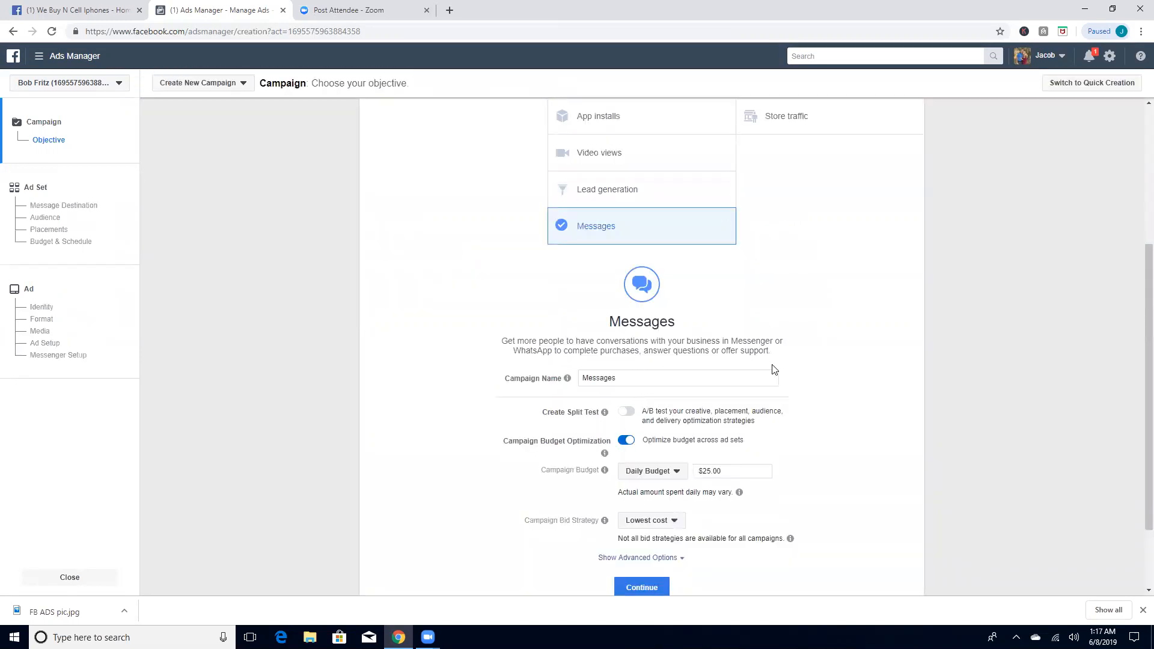
Step: Set the campaign's daily budget to $15.00, keeping the Lowest cost bid strategy, and continue to the ad set
scroll(776, 371, "down", 1)
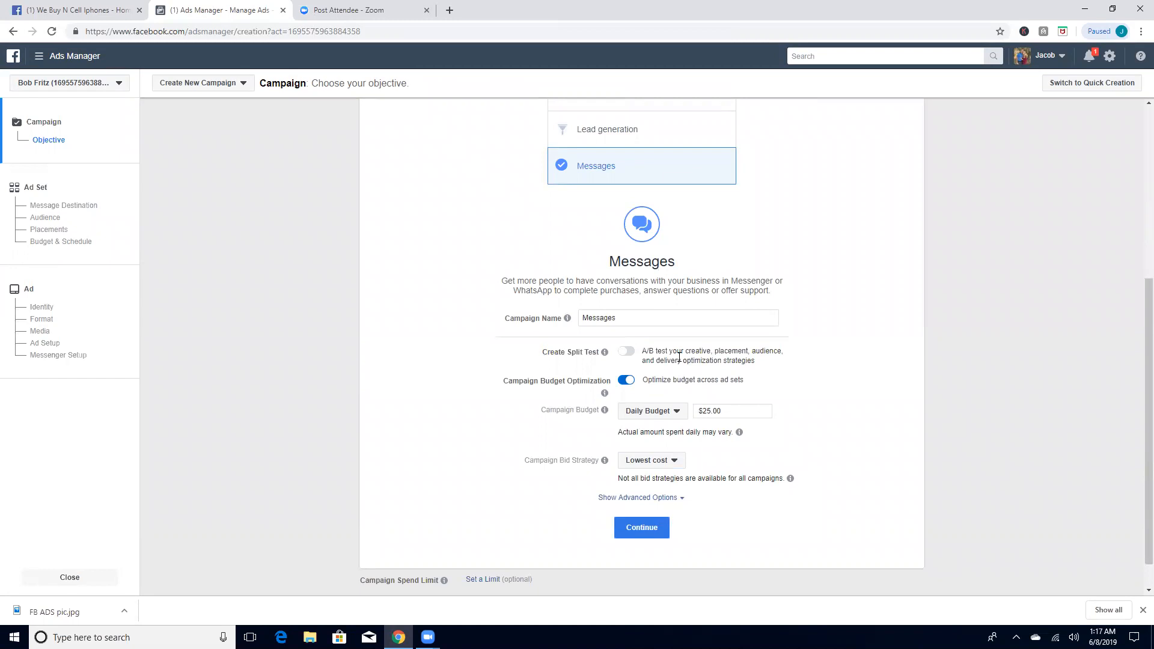
left_click(675, 461)
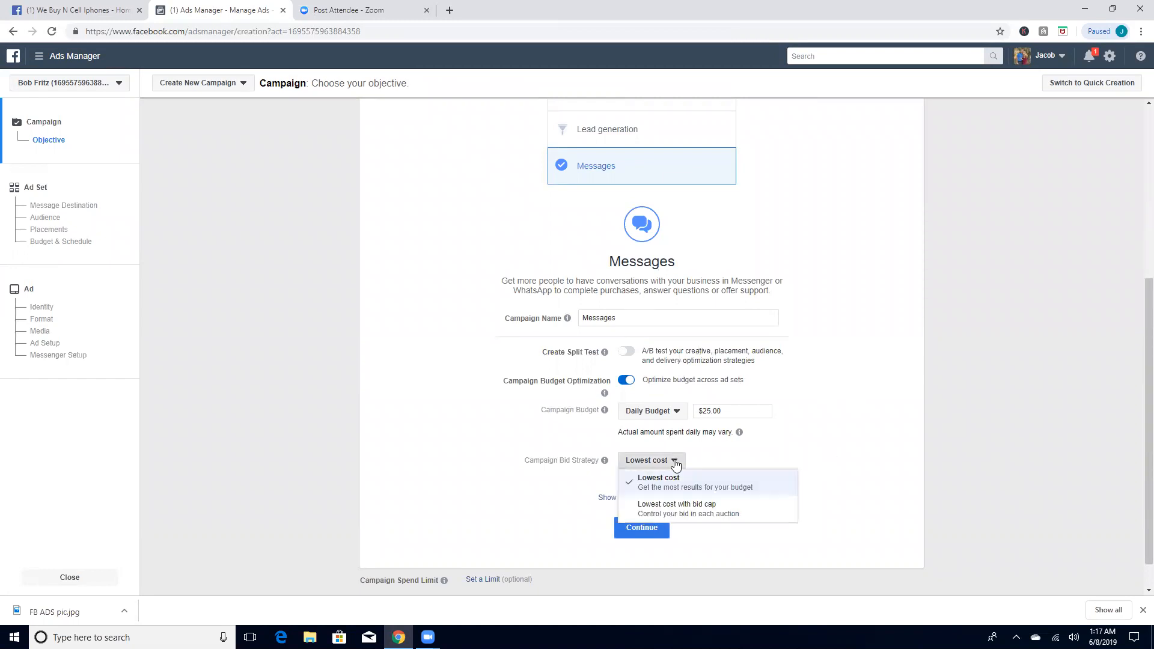
left_click(676, 463)
left_click(730, 411)
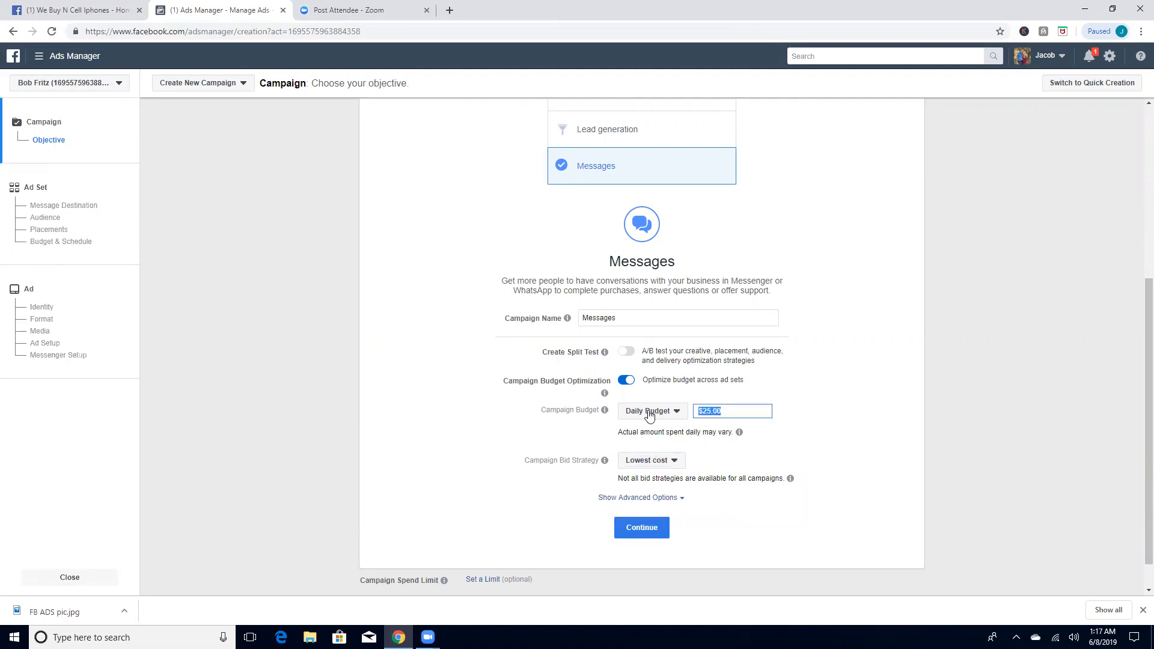
type("15")
scroll(737, 425, "down", 1)
left_click(716, 491)
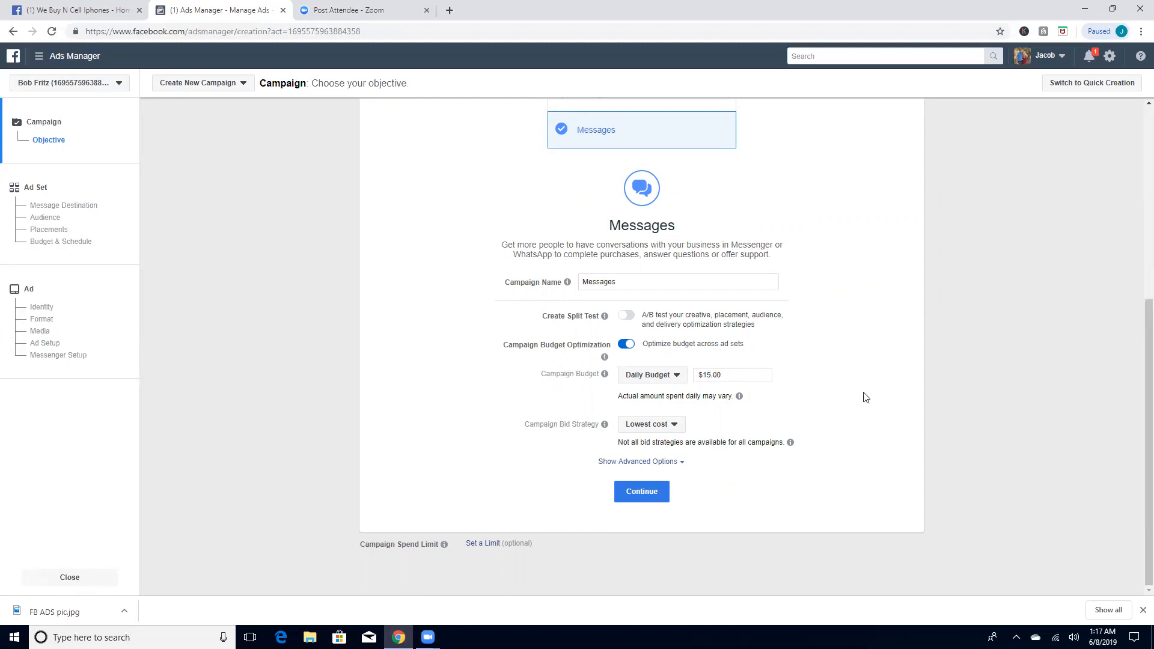
left_click(727, 375)
left_click_drag(729, 375, 713, 375)
left_click(726, 375)
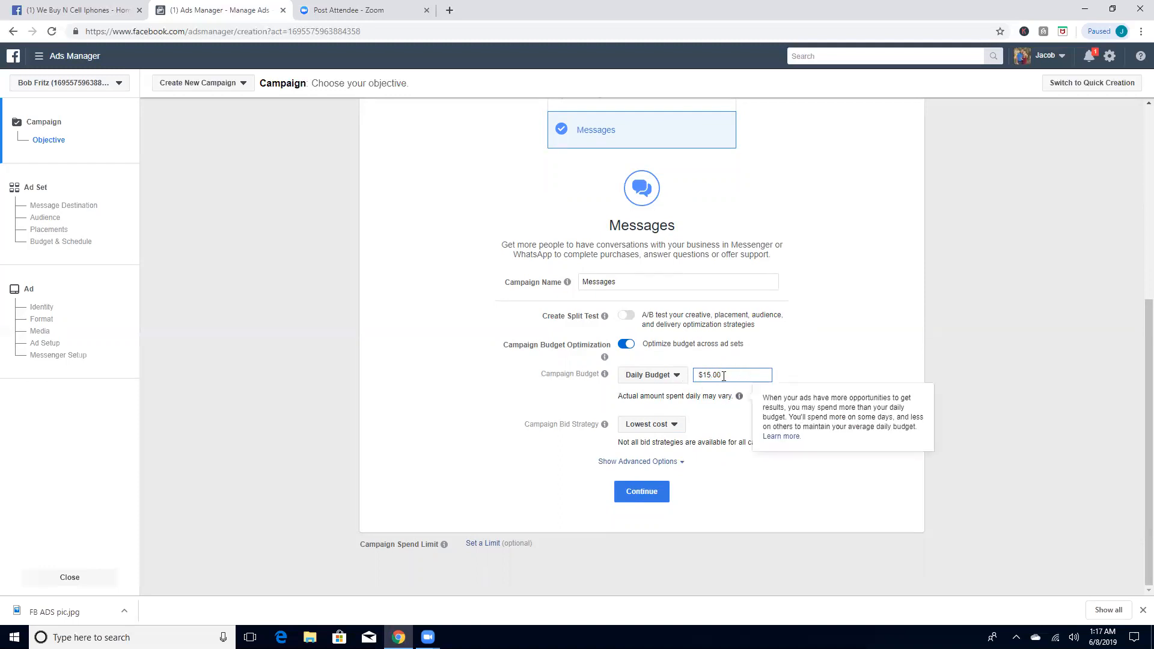
left_click(665, 503)
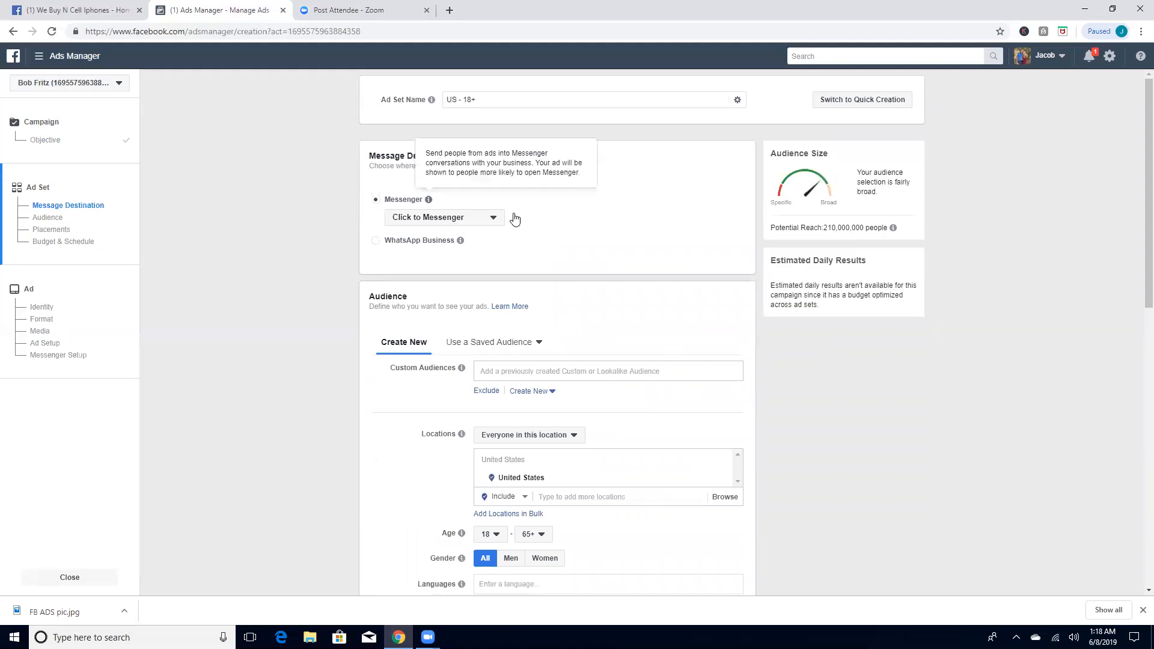
Step: Set the audience location to the city of Villa Rica, Georgia, in place of the whole United States
scroll(668, 261, "down", 3)
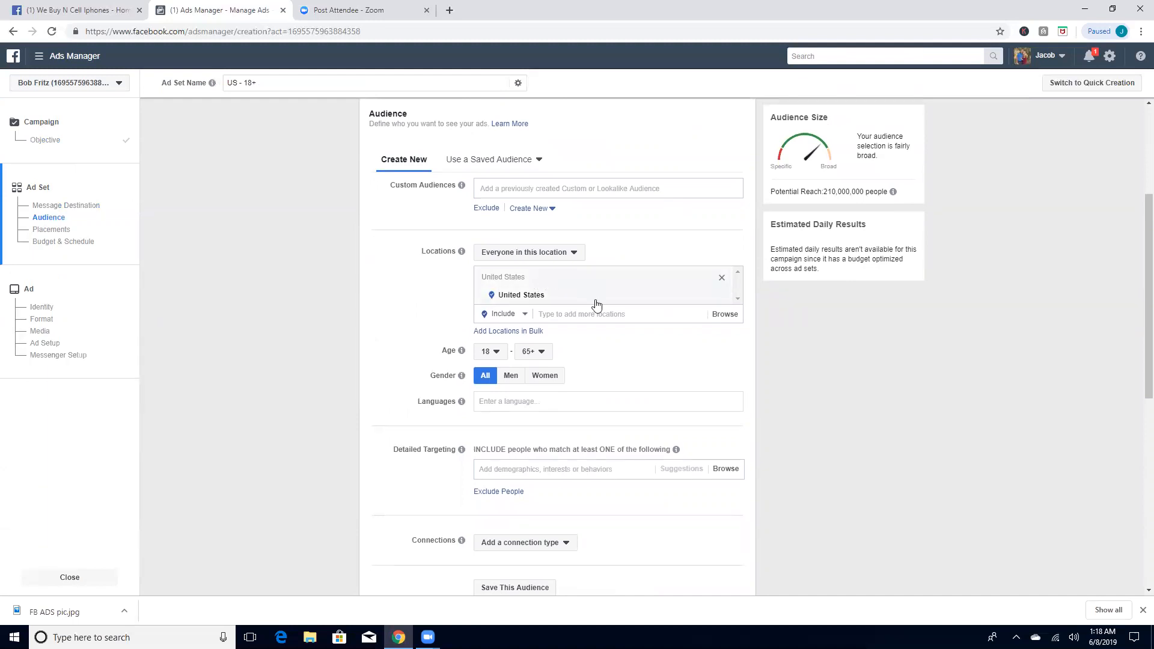
left_click(576, 314)
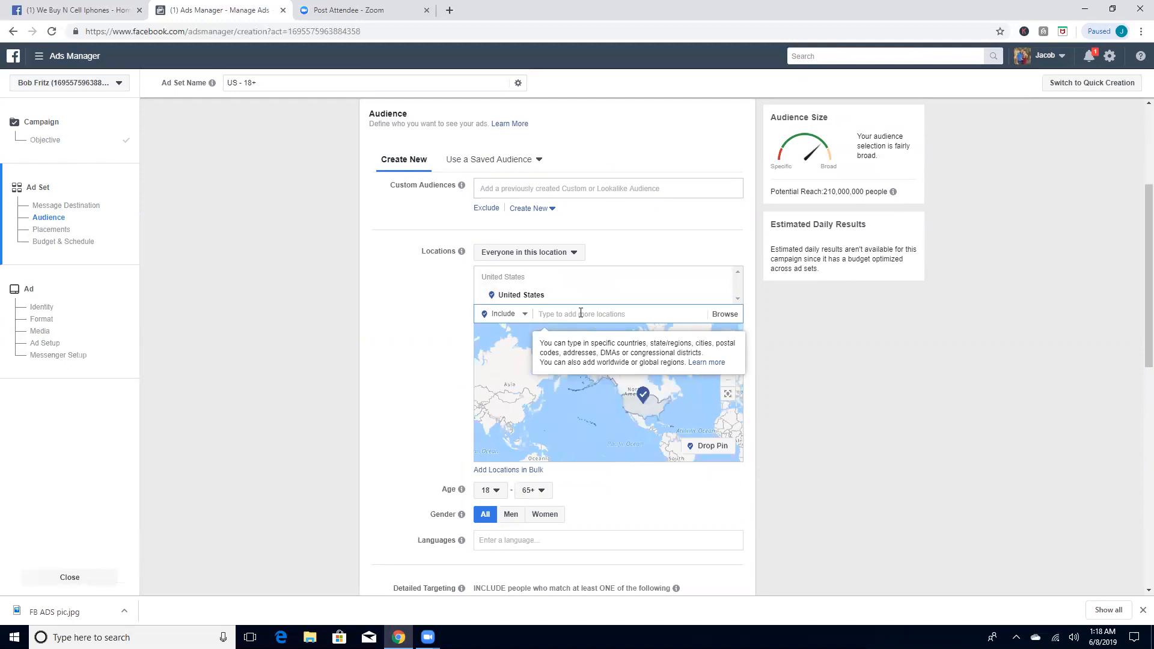
type("Villa Rica")
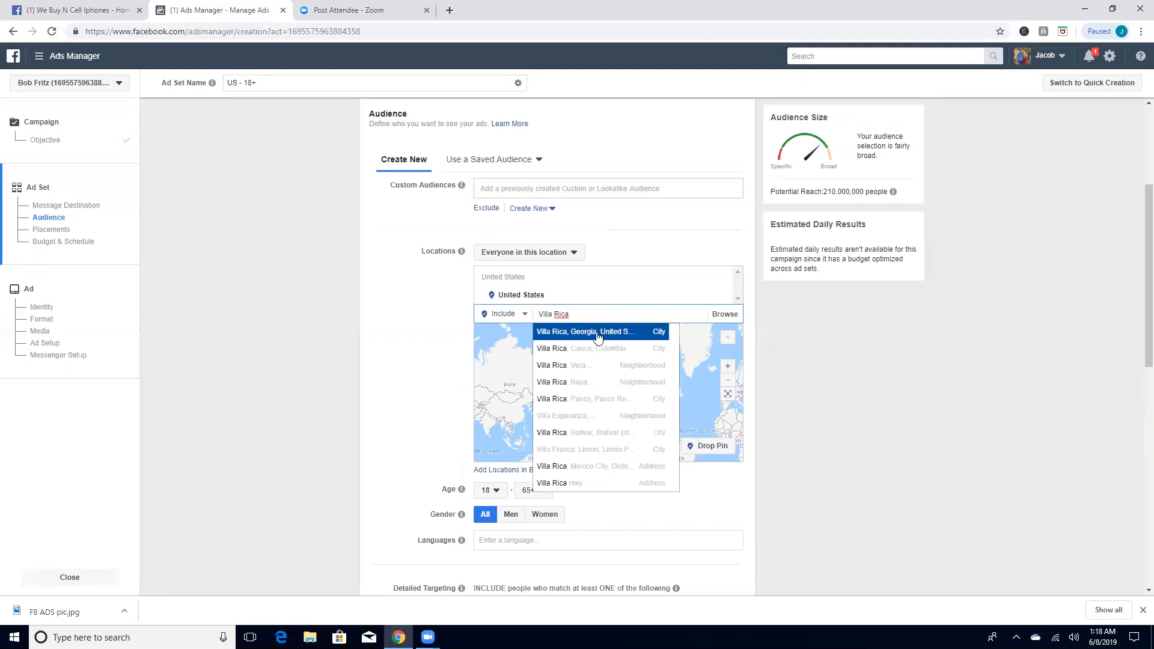
left_click(598, 333)
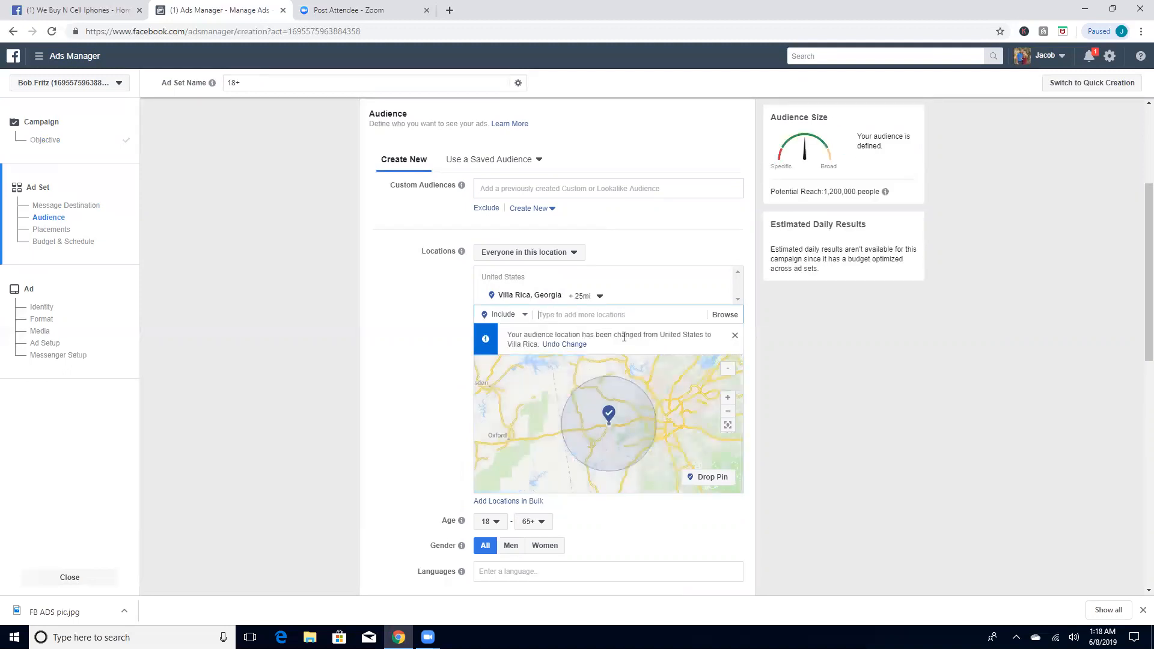
Step: Widen the radius around Villa Rica to 40 miles and look over the covered area on the map
left_click(599, 295)
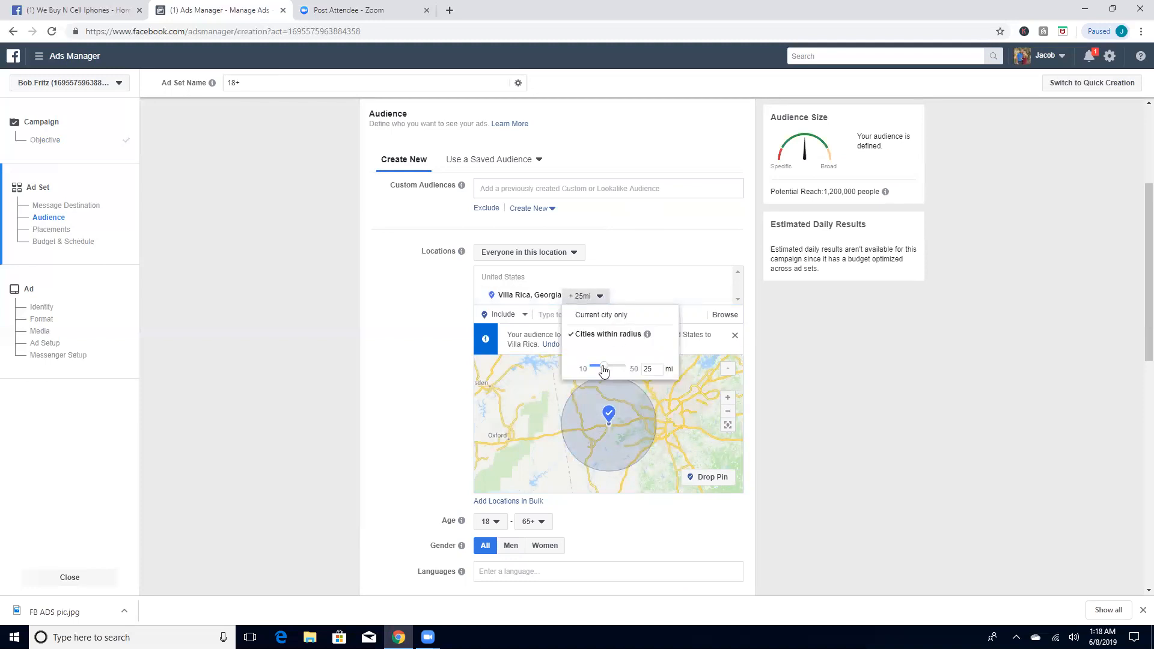
left_click_drag(604, 368, 620, 371)
left_click_drag(621, 370, 623, 359)
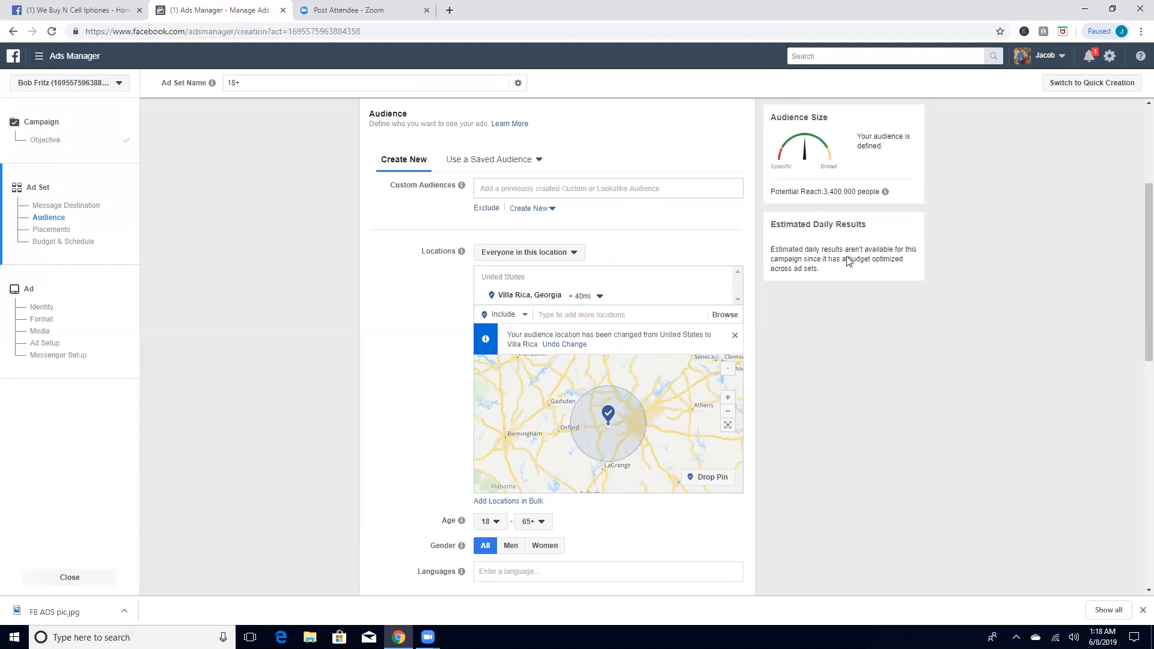
scroll(548, 452, "down", 1)
scroll(553, 422, "up", 1)
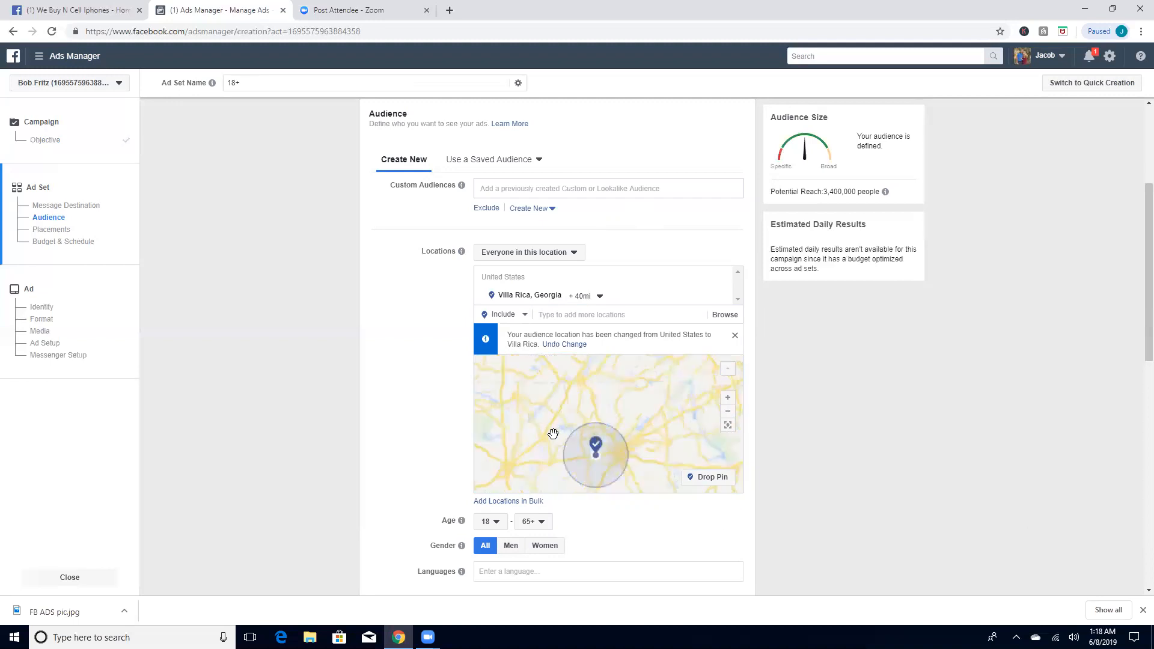
Step: Set the audience's maximum age to 59, keeping the minimum at 18
left_click_drag(1136, 227, 1138, 270)
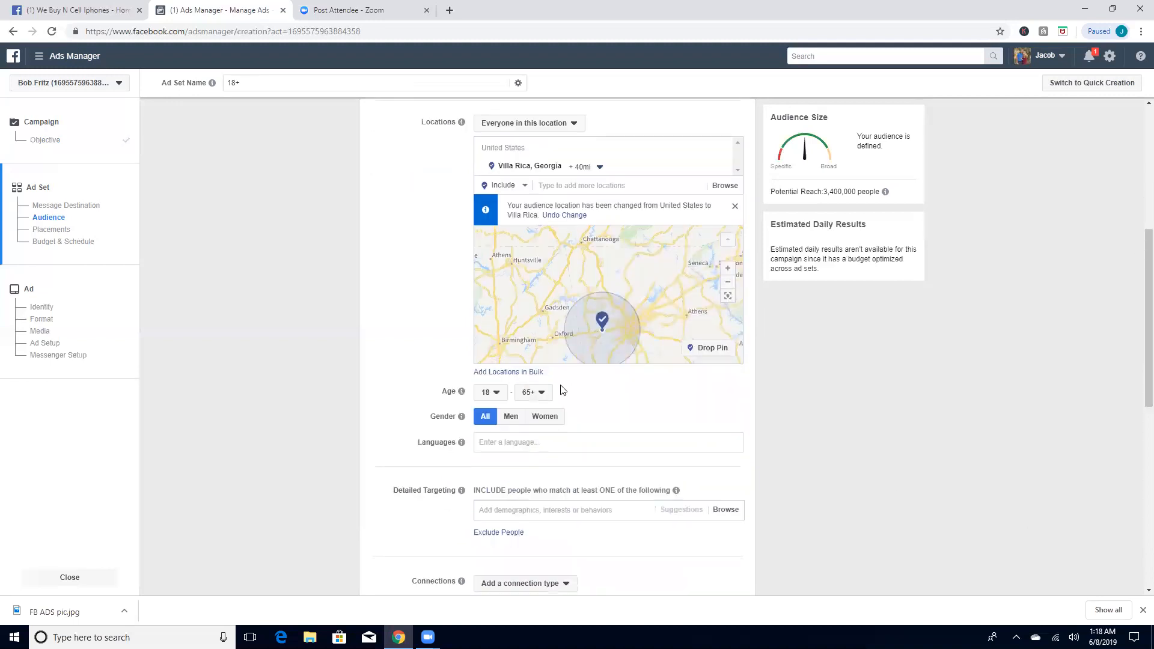
left_click(543, 394)
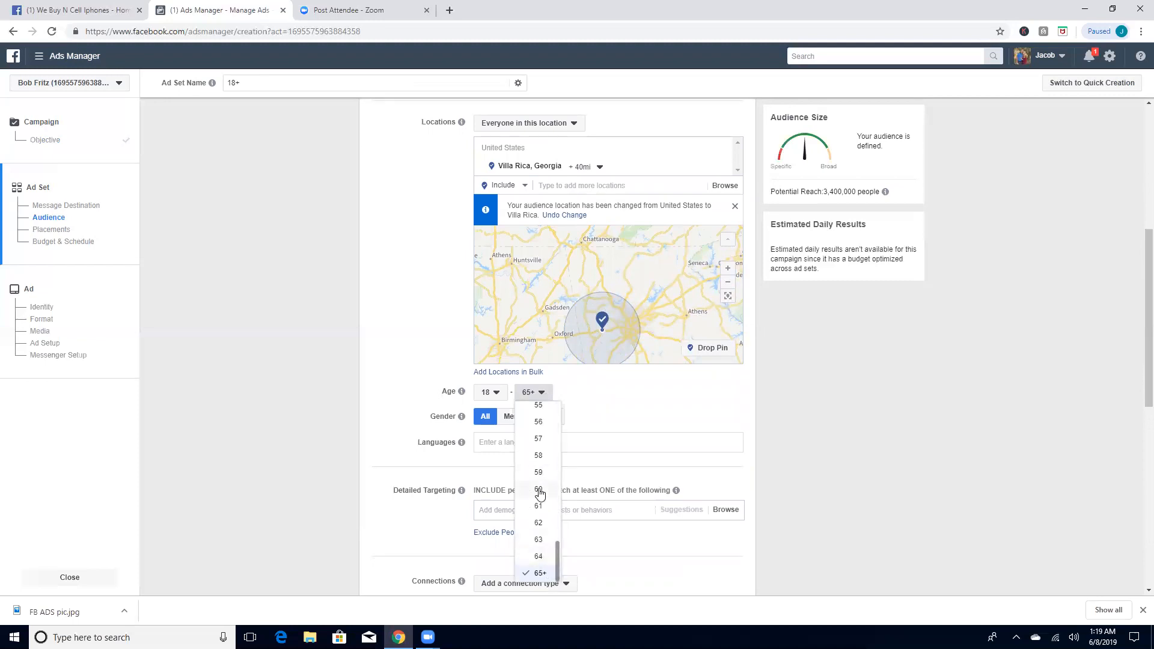
scroll(539, 493, "up", 1)
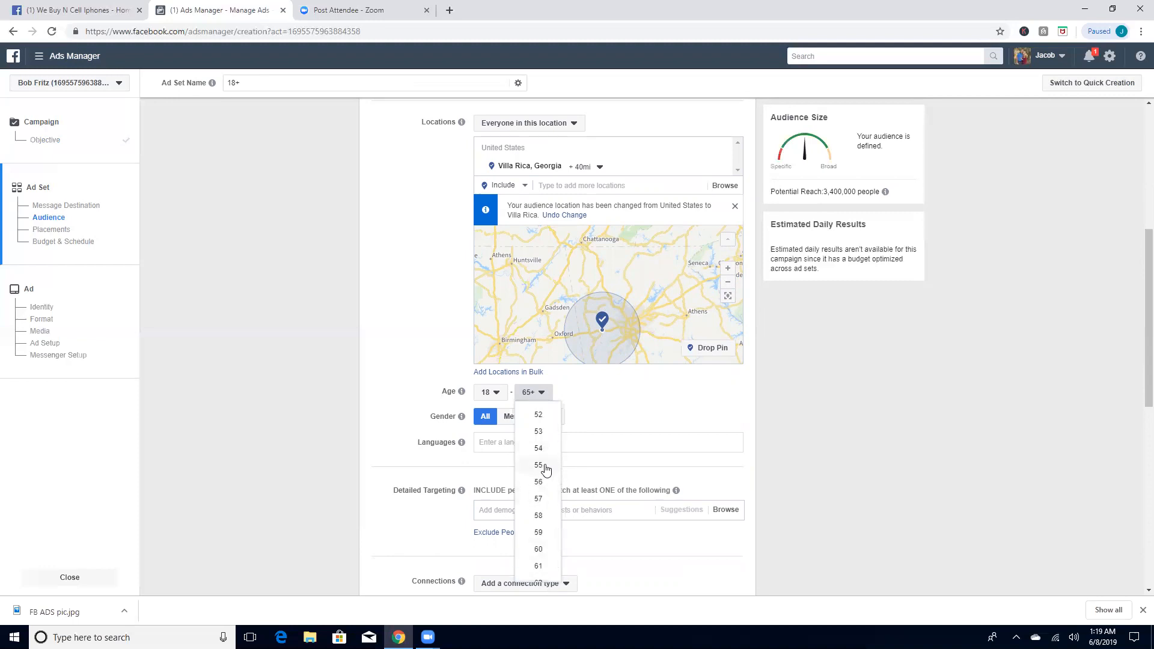
left_click(543, 534)
left_click(505, 398)
left_click(505, 399)
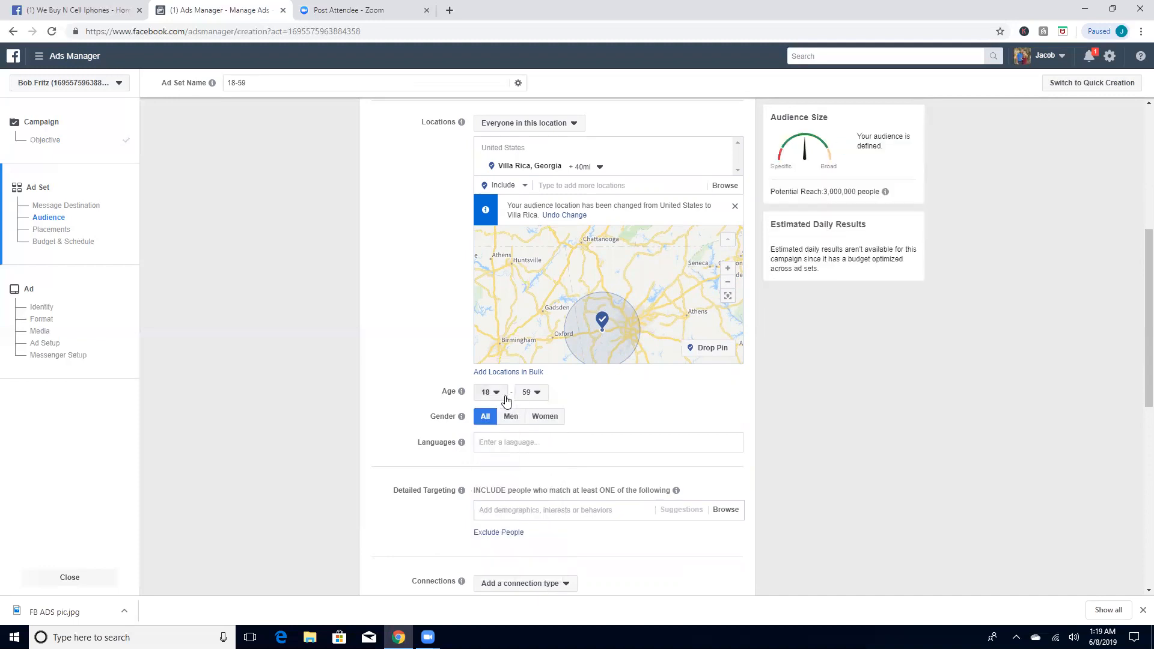
Step: Add English (All) as the audience's language
left_click(554, 442)
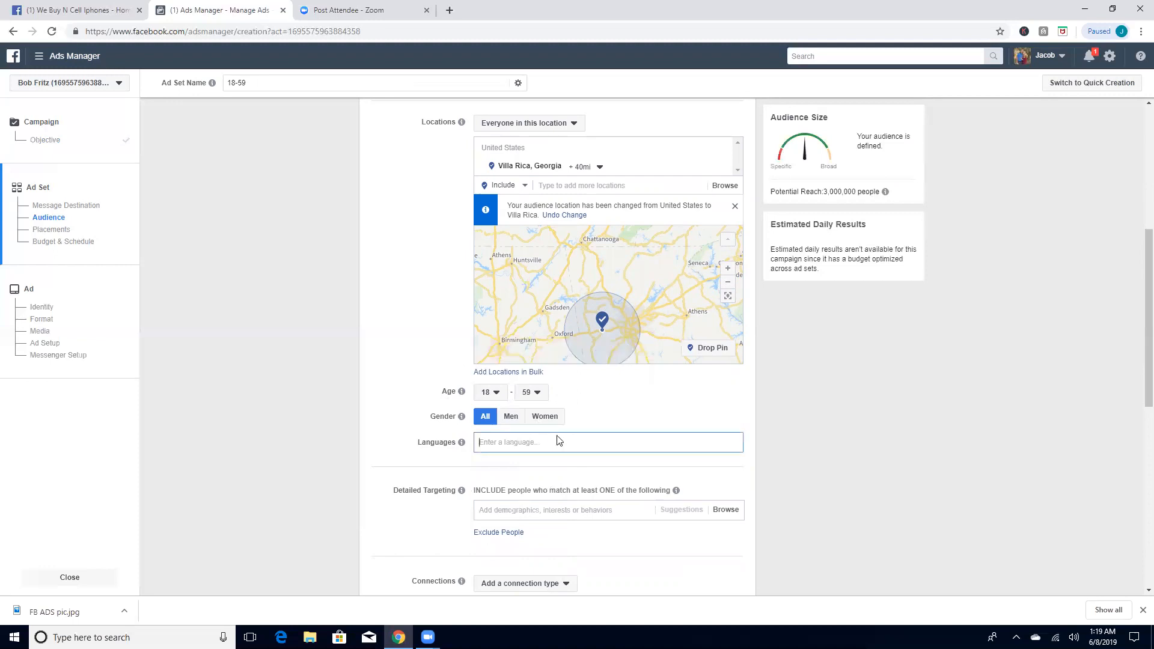
type("engls")
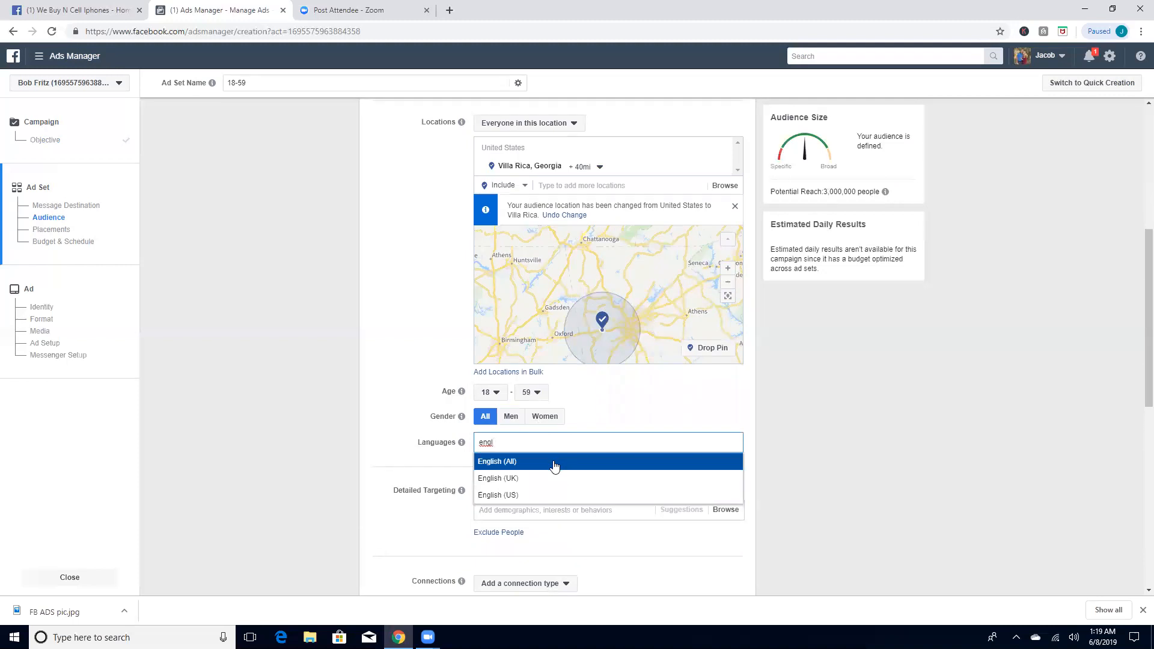
left_click(554, 467)
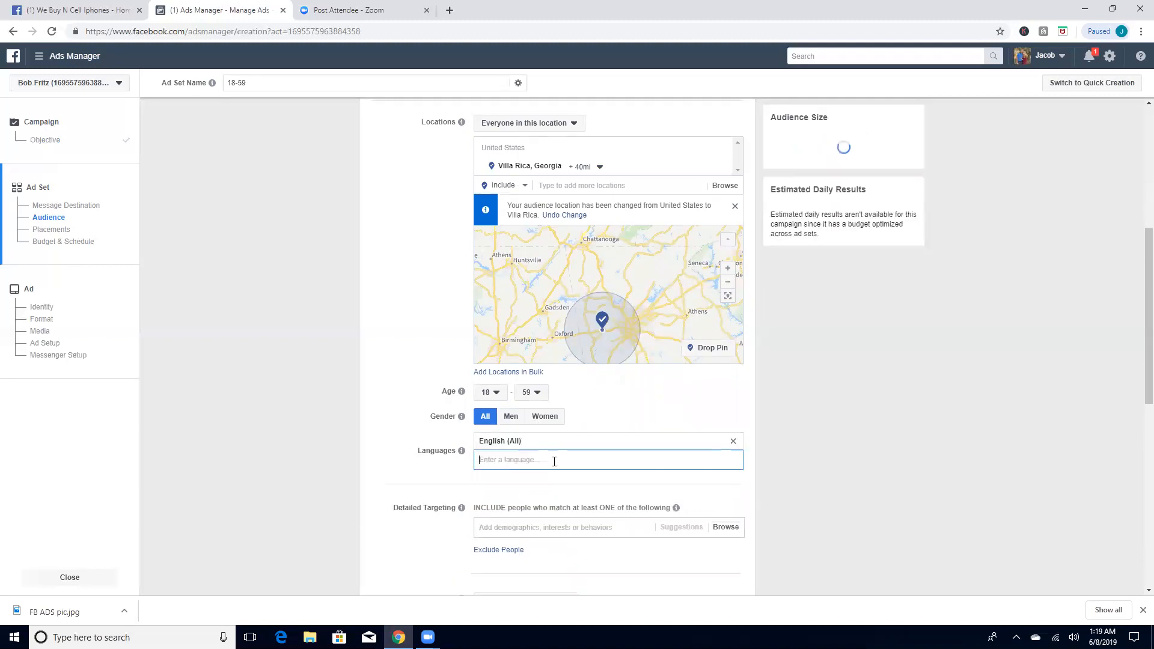
Step: Add the iPhone interest to the audience's detailed targeting
scroll(547, 464, "down", 1)
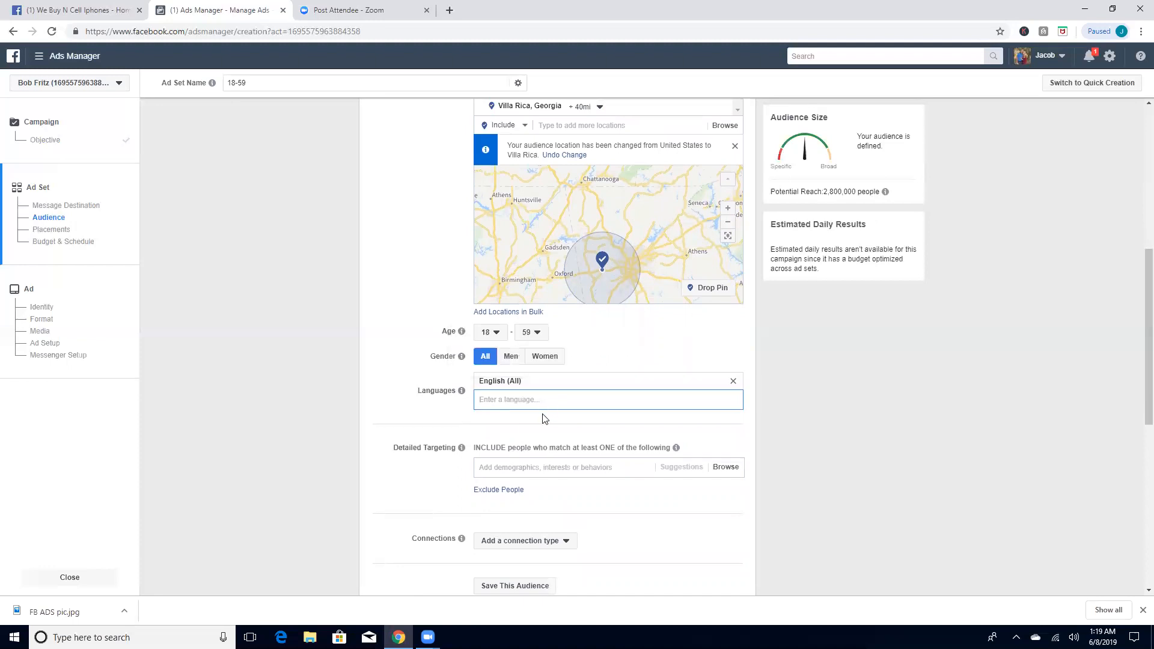
scroll(547, 428, "down", 2)
left_click(543, 349)
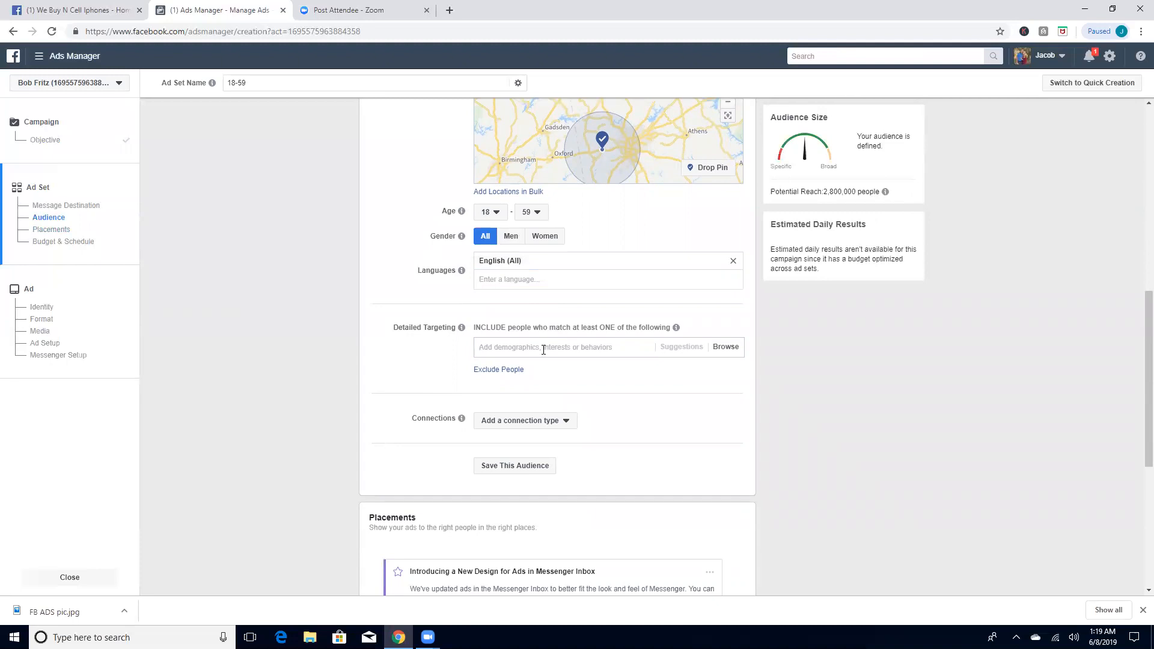
type("iphones")
key("BackSpace")
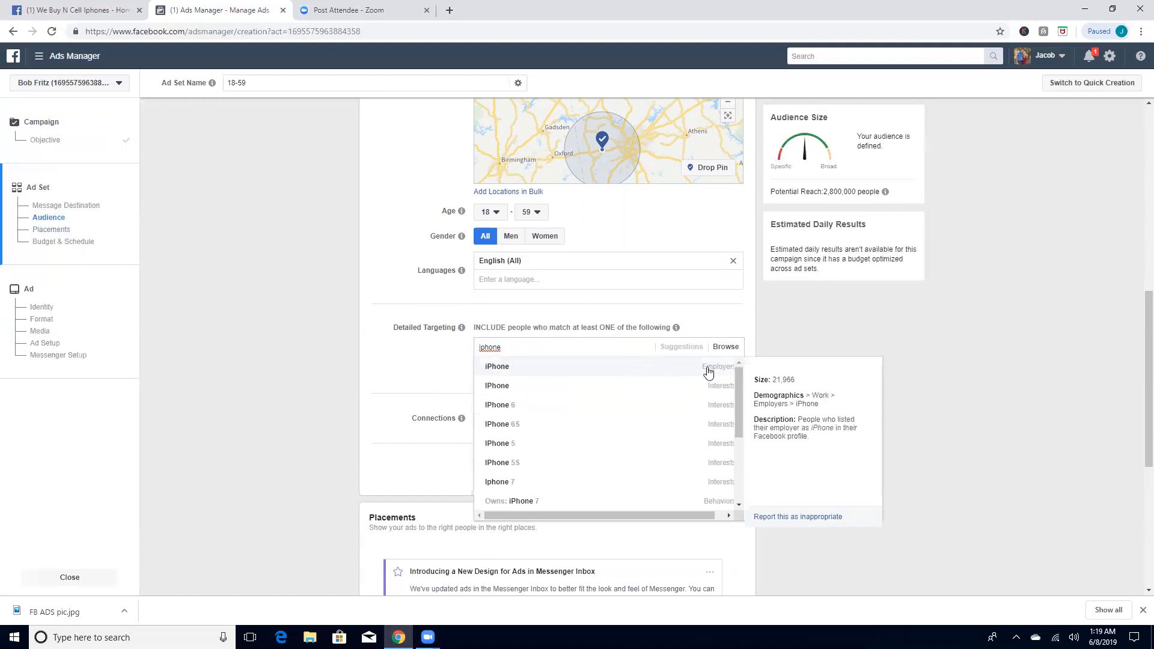
left_click(670, 393)
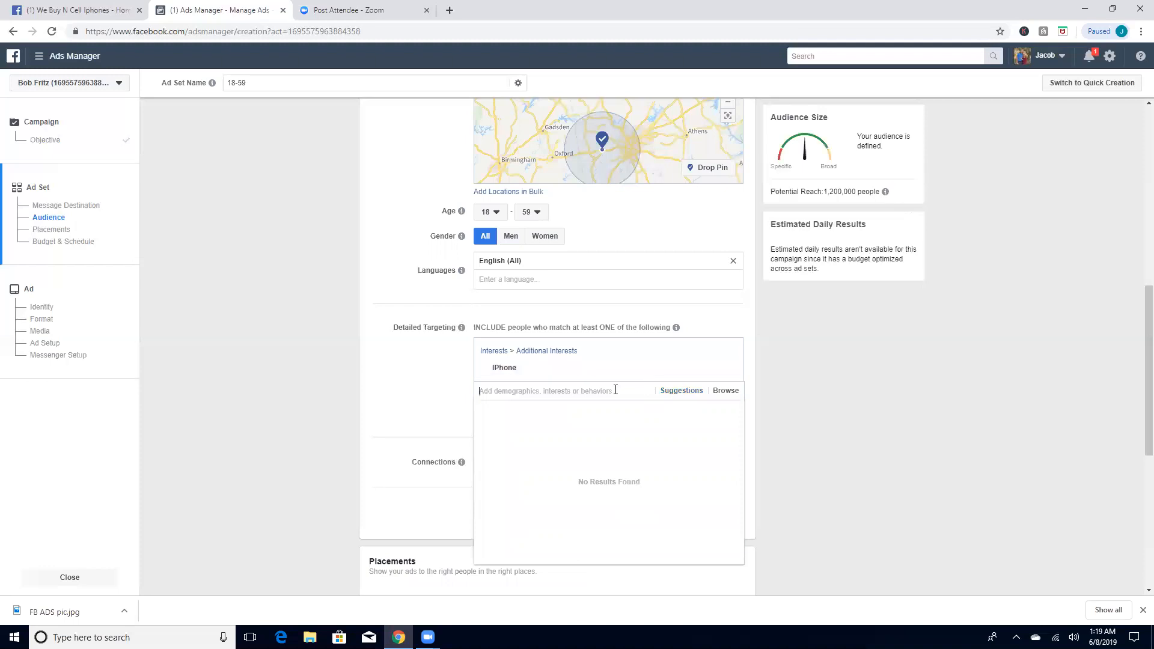
Step: Include the mobile device behavior "Owns: iPhone 7" in the detailed targeting
type("own")
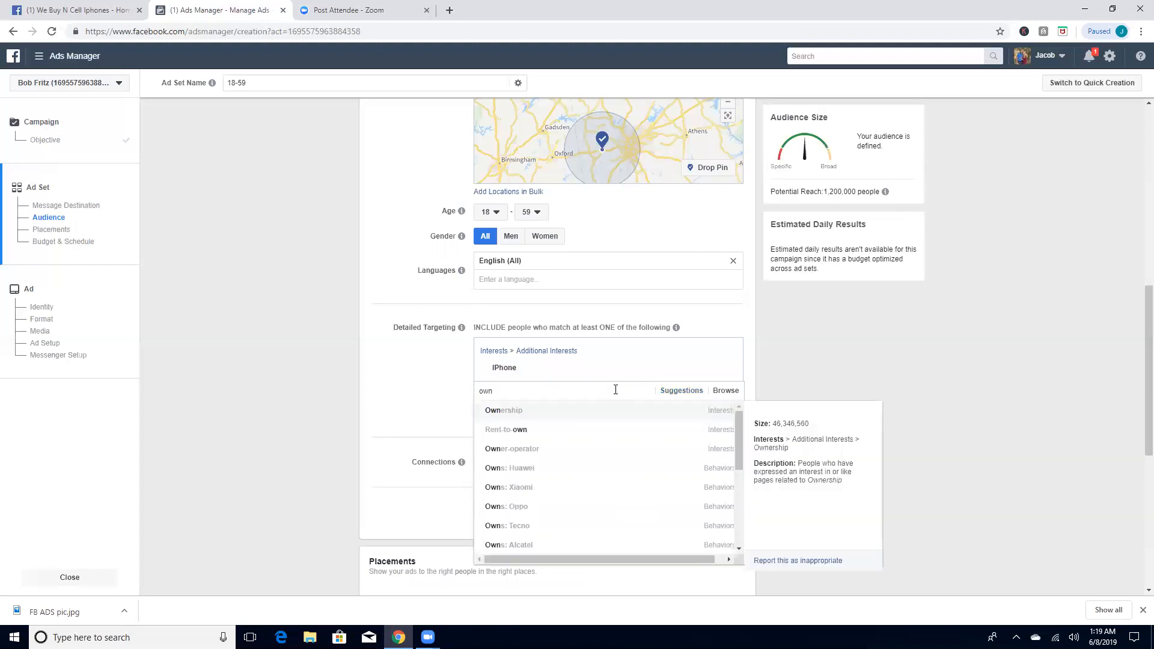
type("s: iphone")
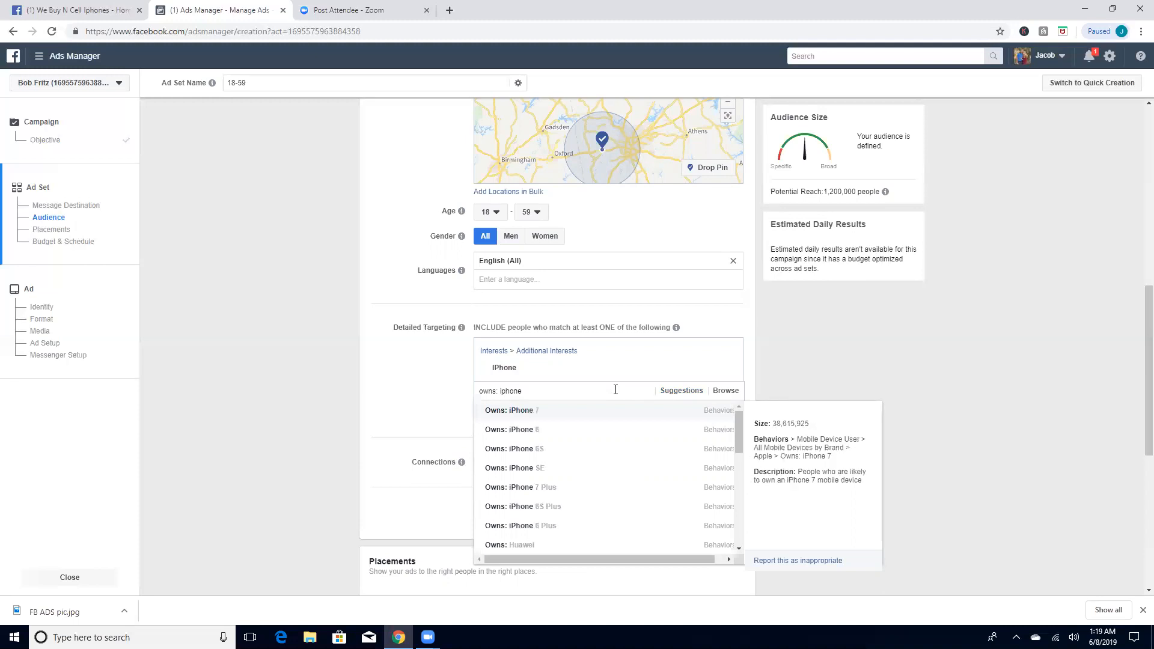
left_click(566, 413)
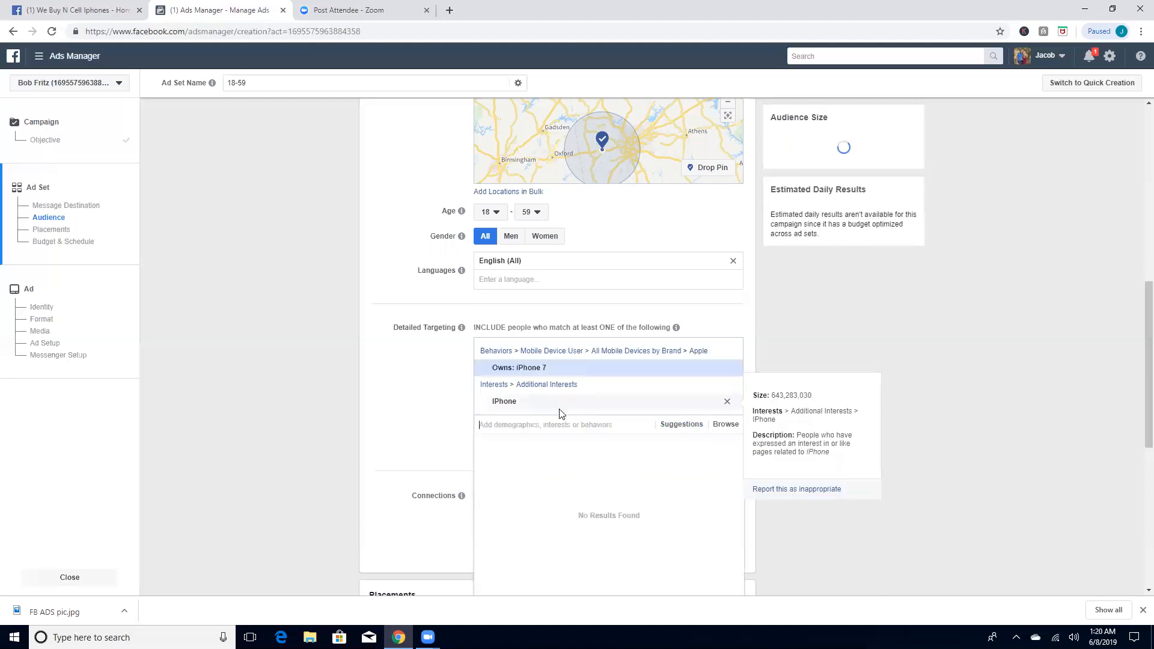
Step: Try adding the "Owns: iPhone 6" behavior to the detailed targeting and remove it again
type("own")
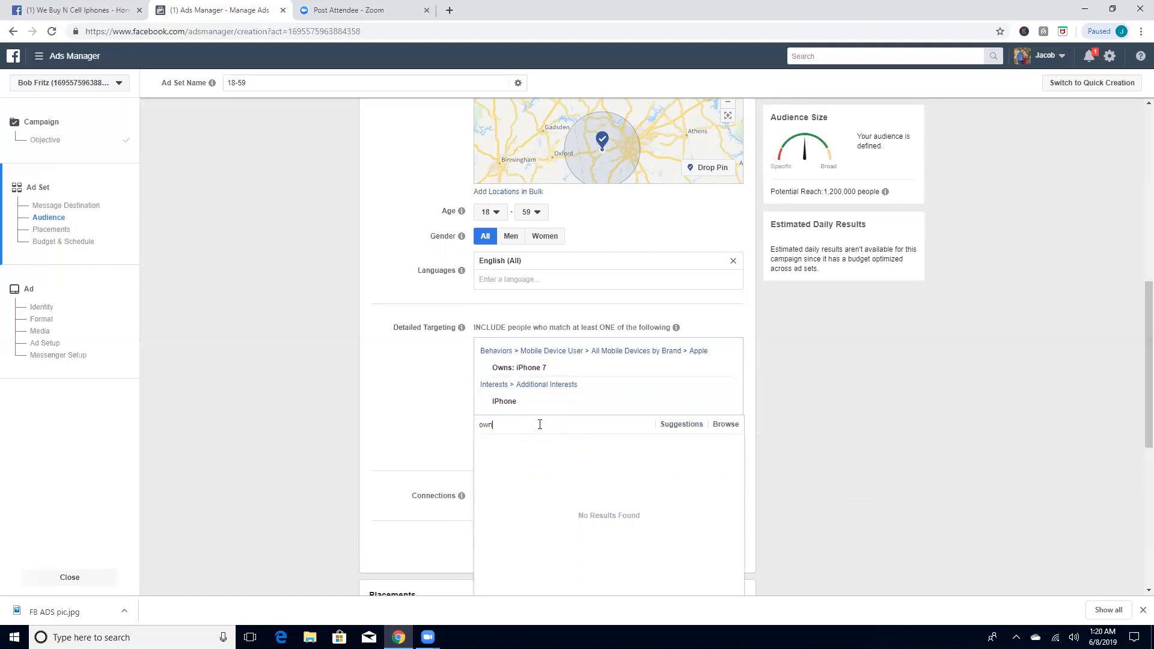
type("s: ip")
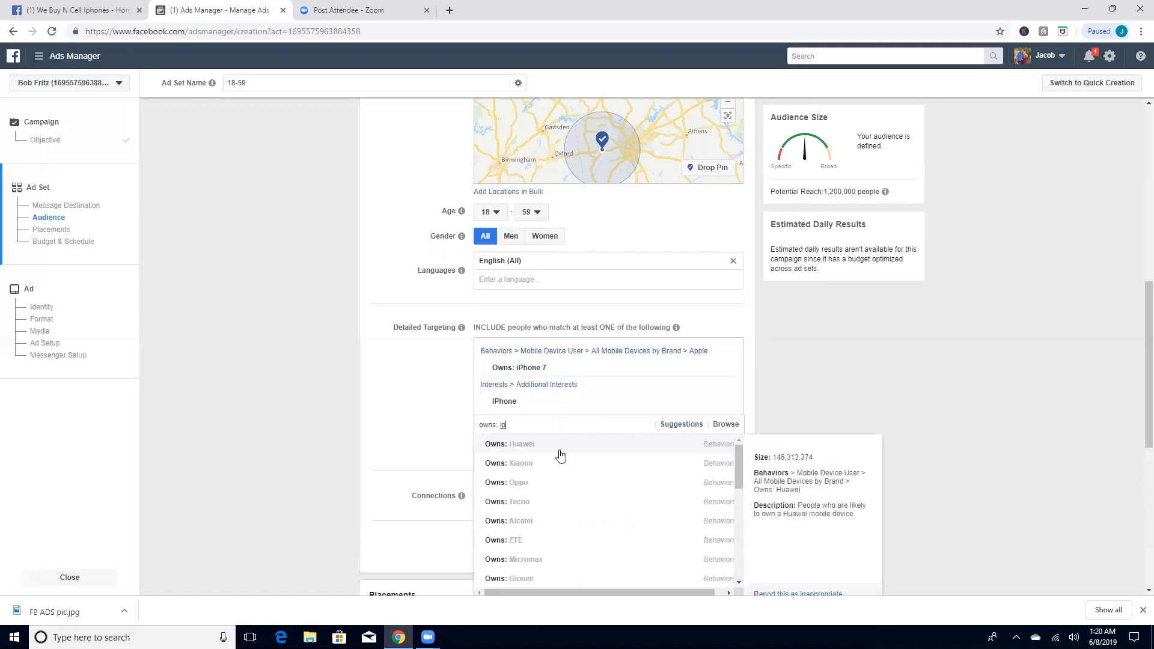
type("hone")
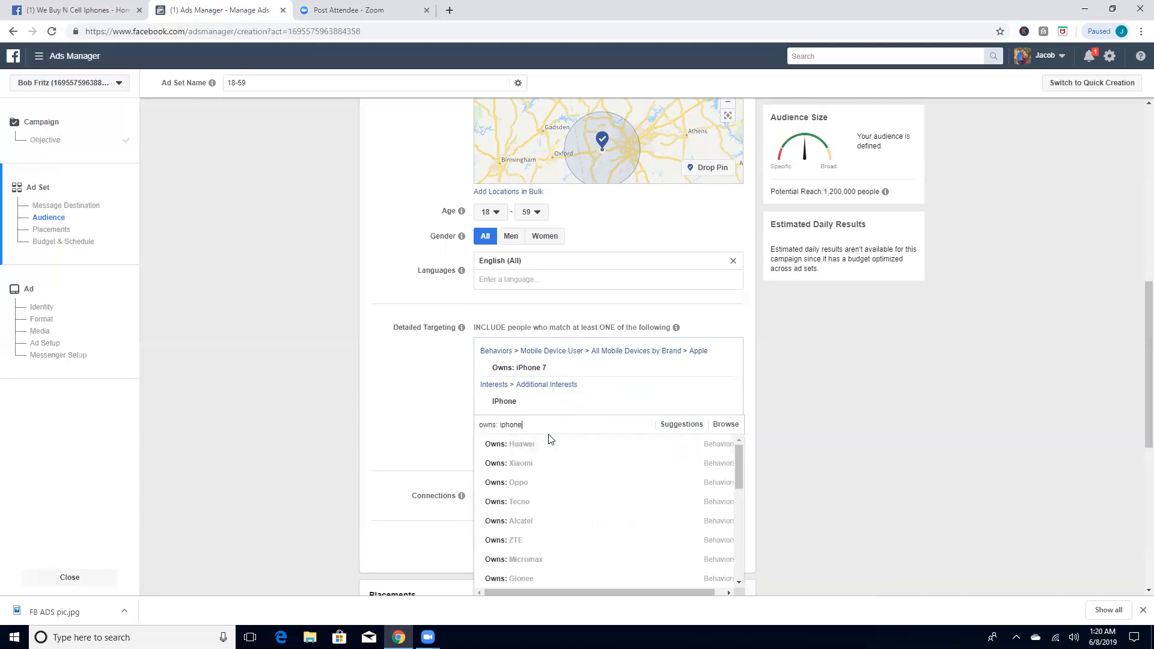
left_click(567, 446)
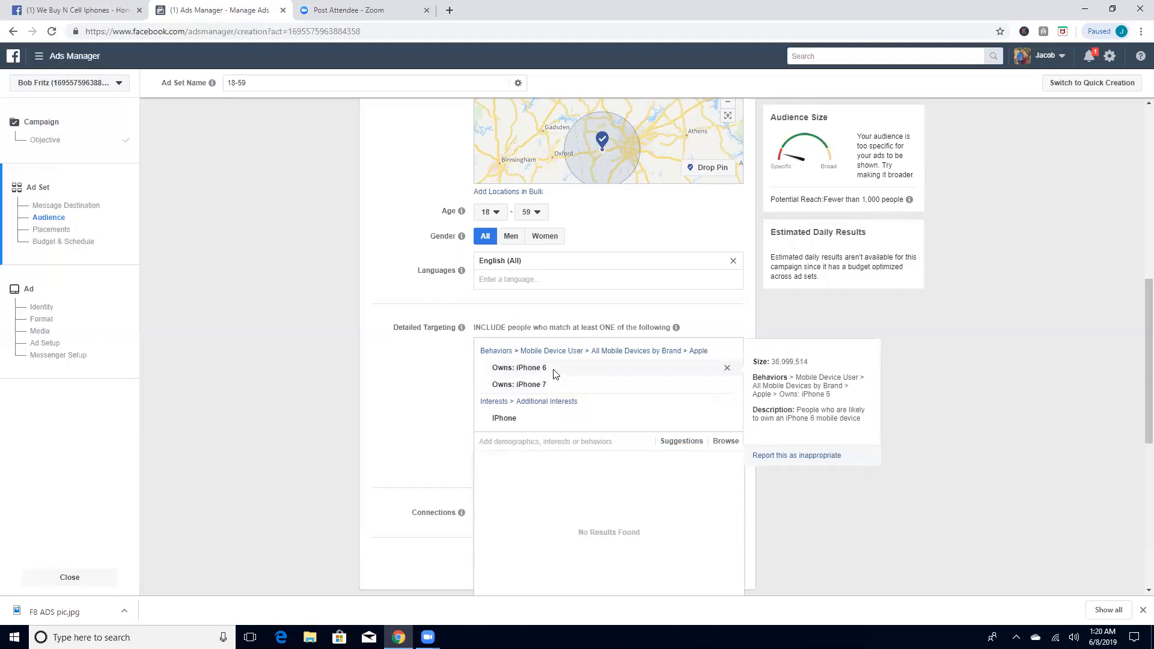
left_click(727, 372)
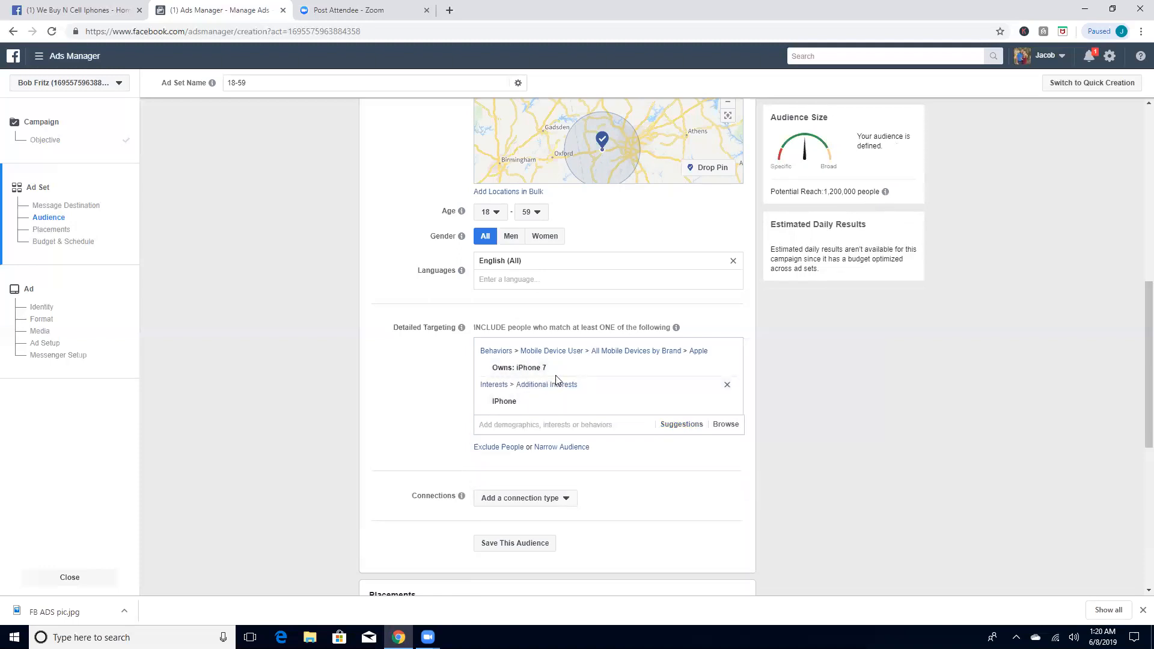
Step: Review the audience's location, age, language, targeting and connection options, checking the published post on the business page for reference
left_click(558, 426)
left_click(822, 416)
scroll(776, 430, "up", 4)
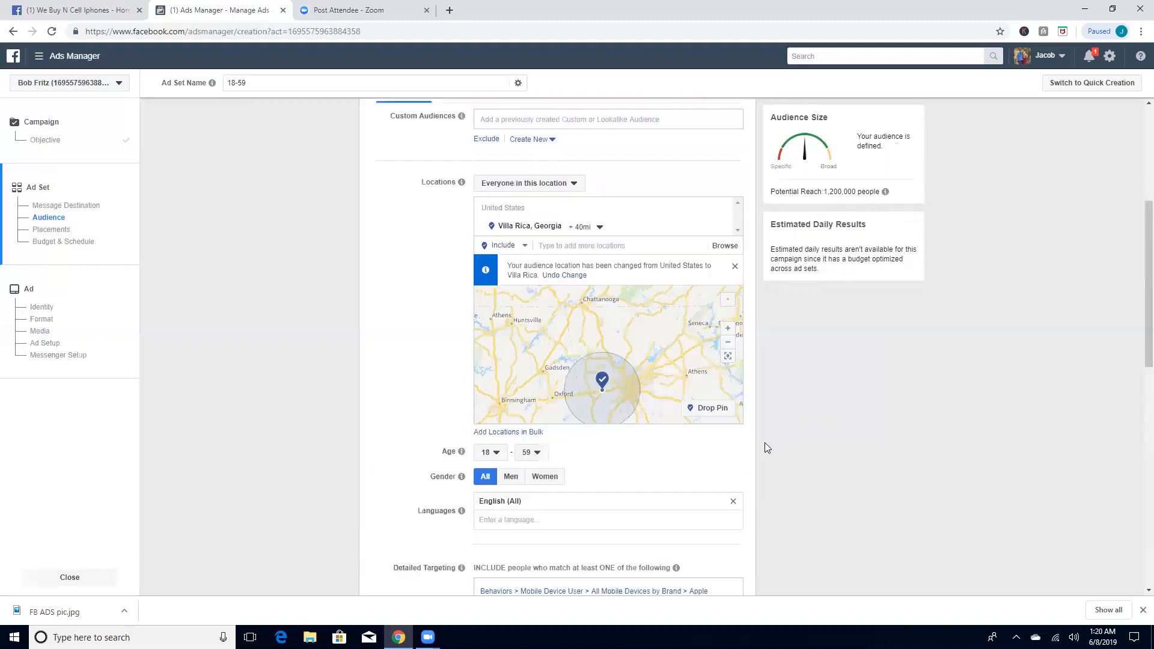
scroll(623, 417, "down", 3)
scroll(616, 397, "up", 4)
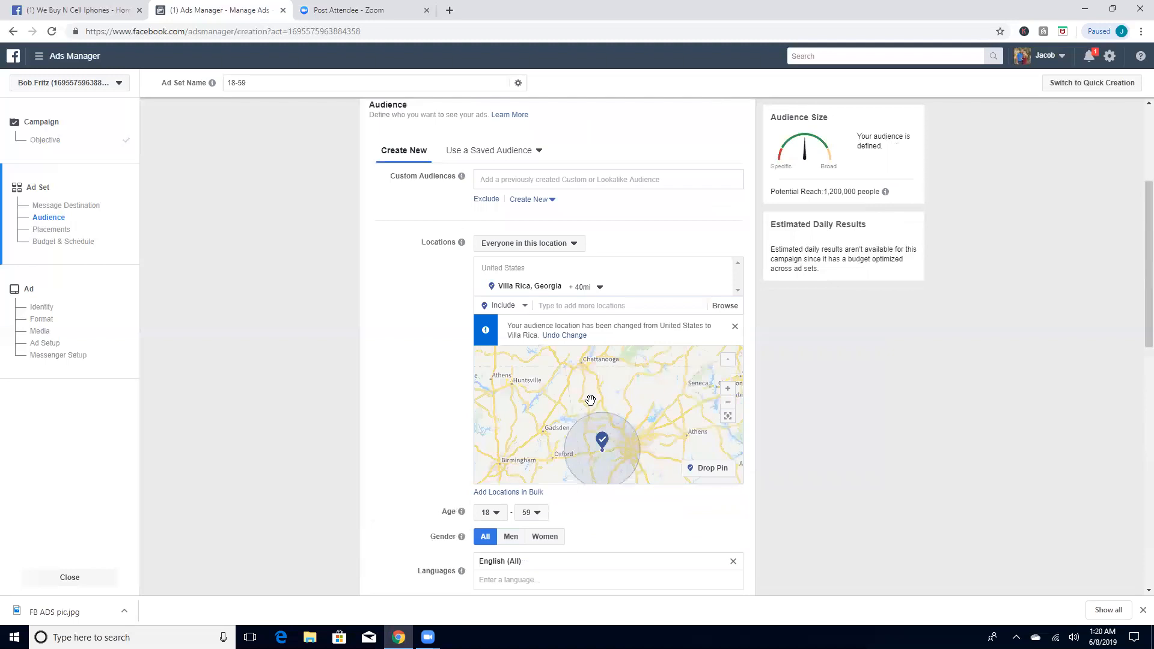
left_click(47, 10)
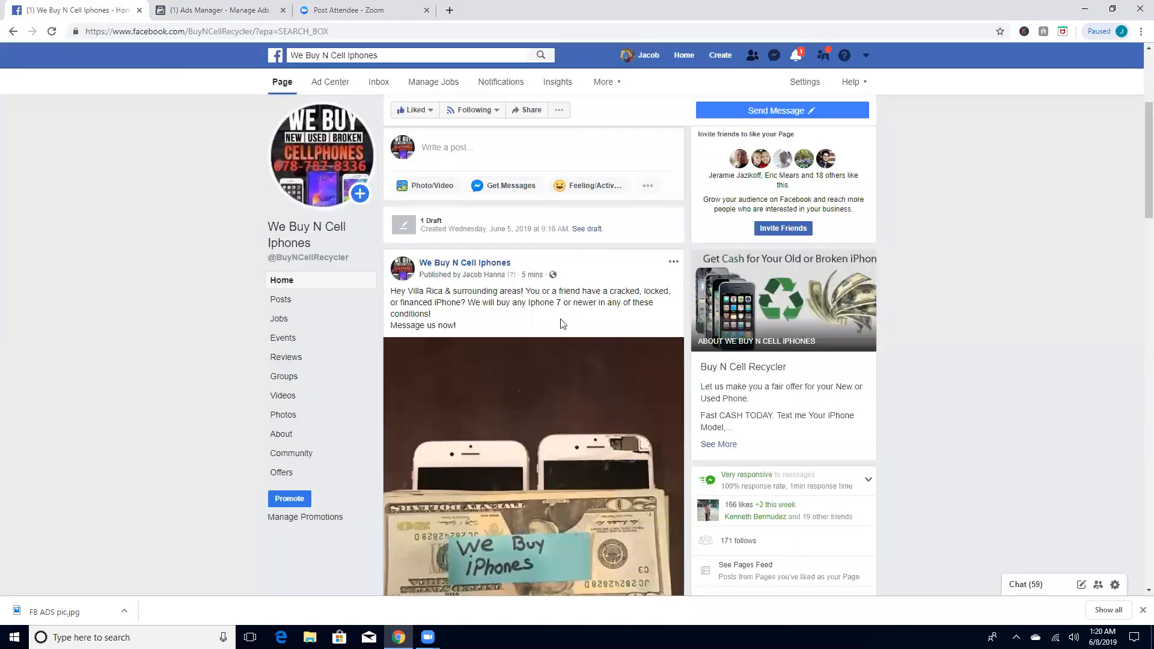
left_click(193, 9)
scroll(765, 461, "down", 3)
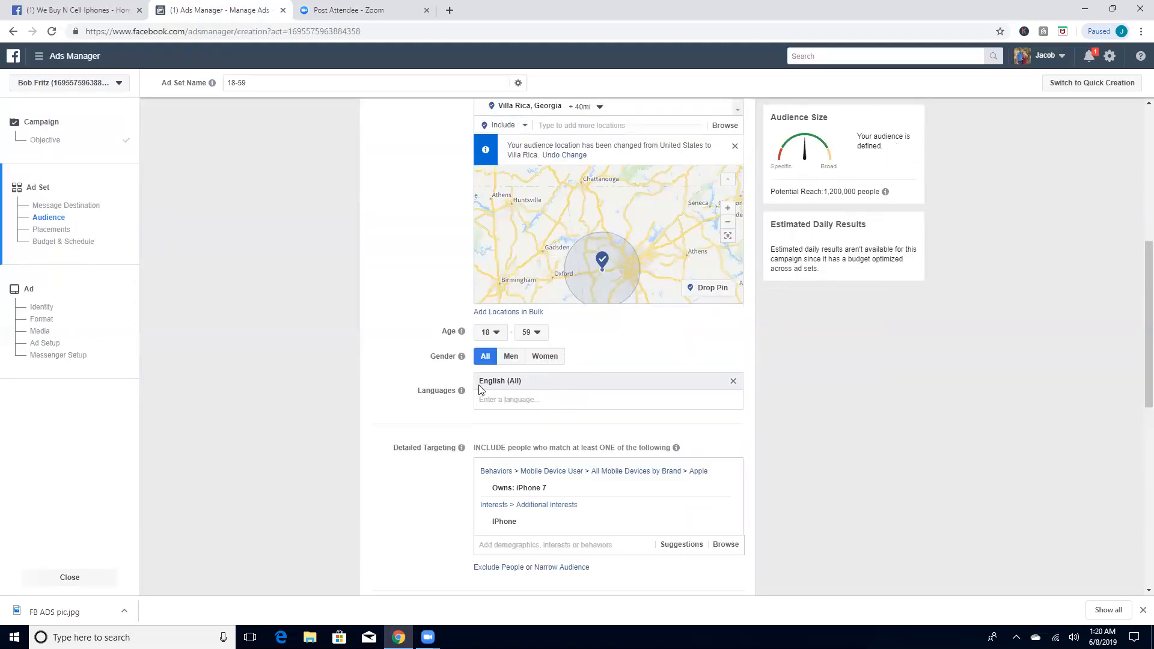
scroll(530, 400, "down", 2)
mouse_move(532, 394)
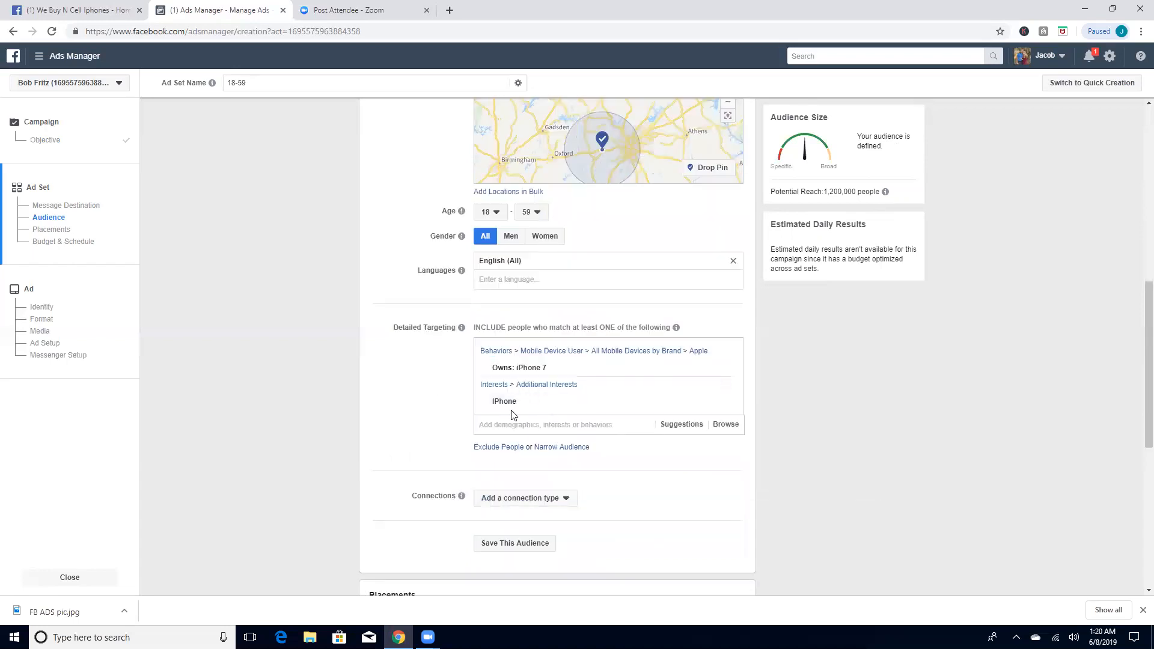
scroll(539, 405, "down", 2)
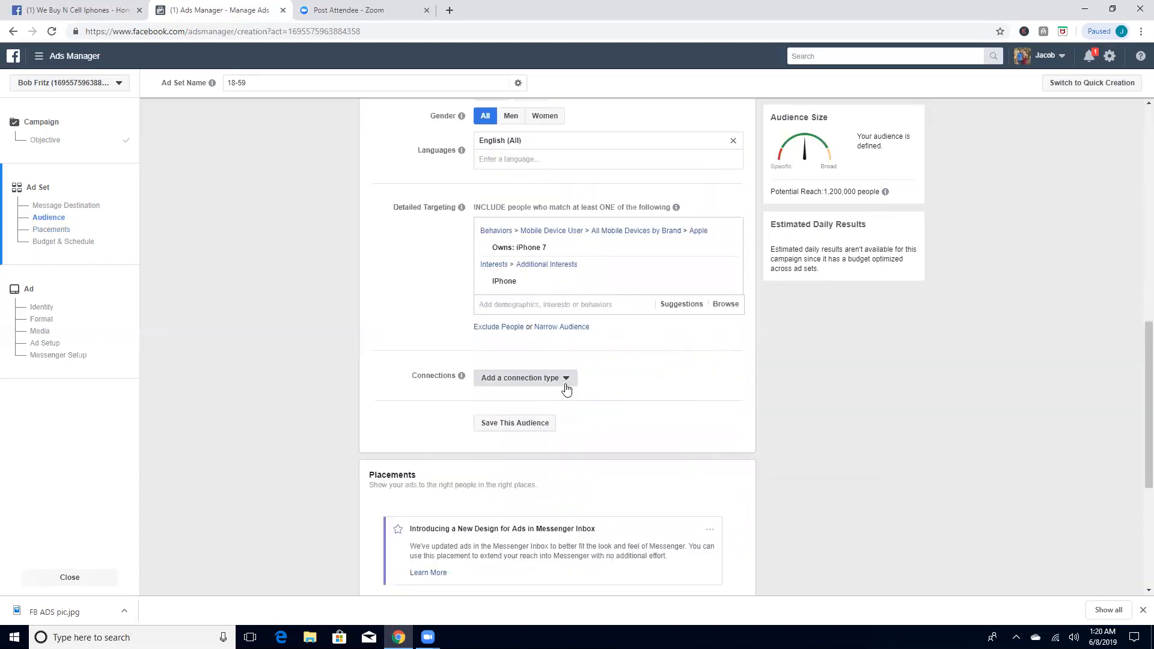
left_click(565, 380)
left_click(565, 388)
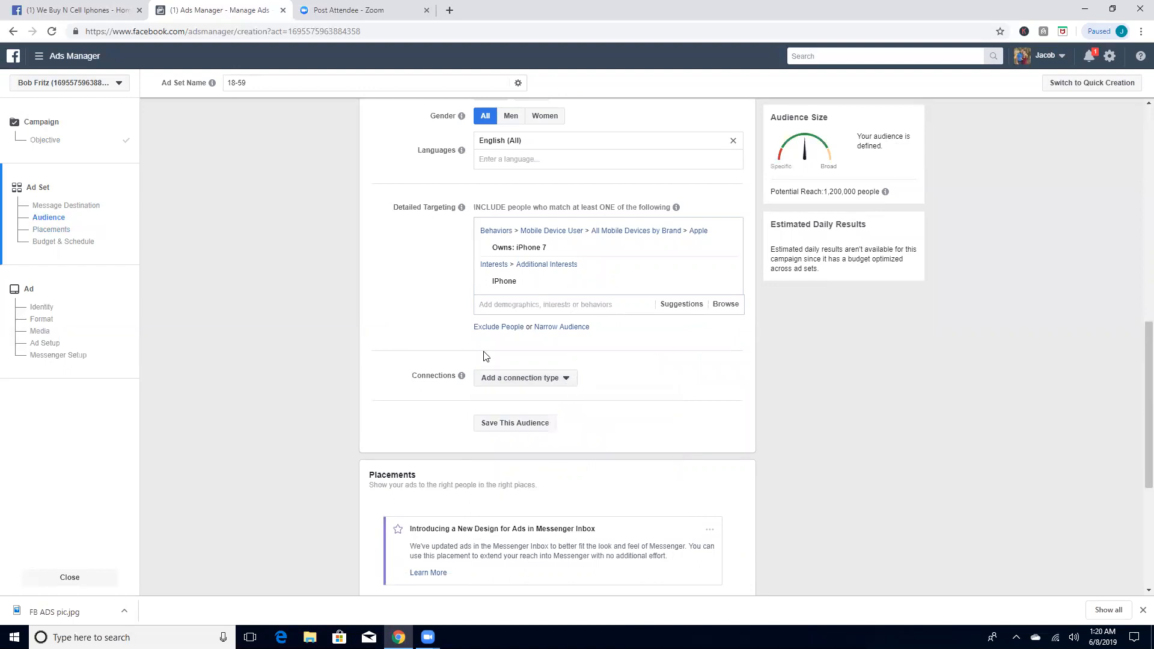
Step: Switch the ad set to manually edited placements and exclude Facebook Marketplace
scroll(477, 372, "down", 5)
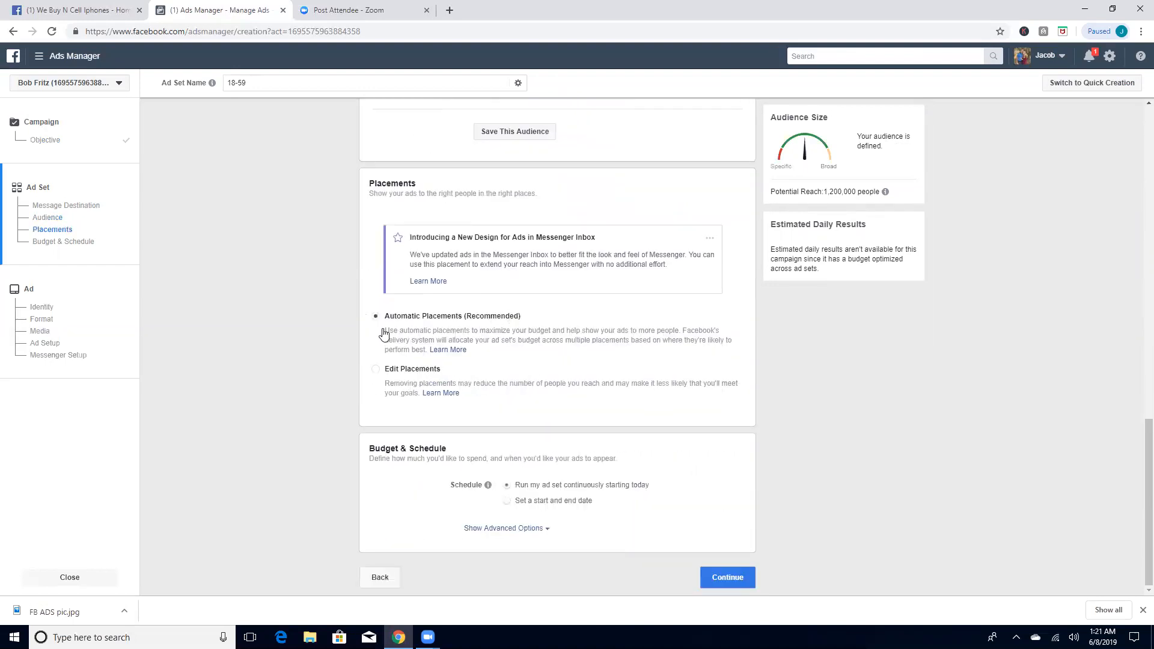
left_click(380, 376)
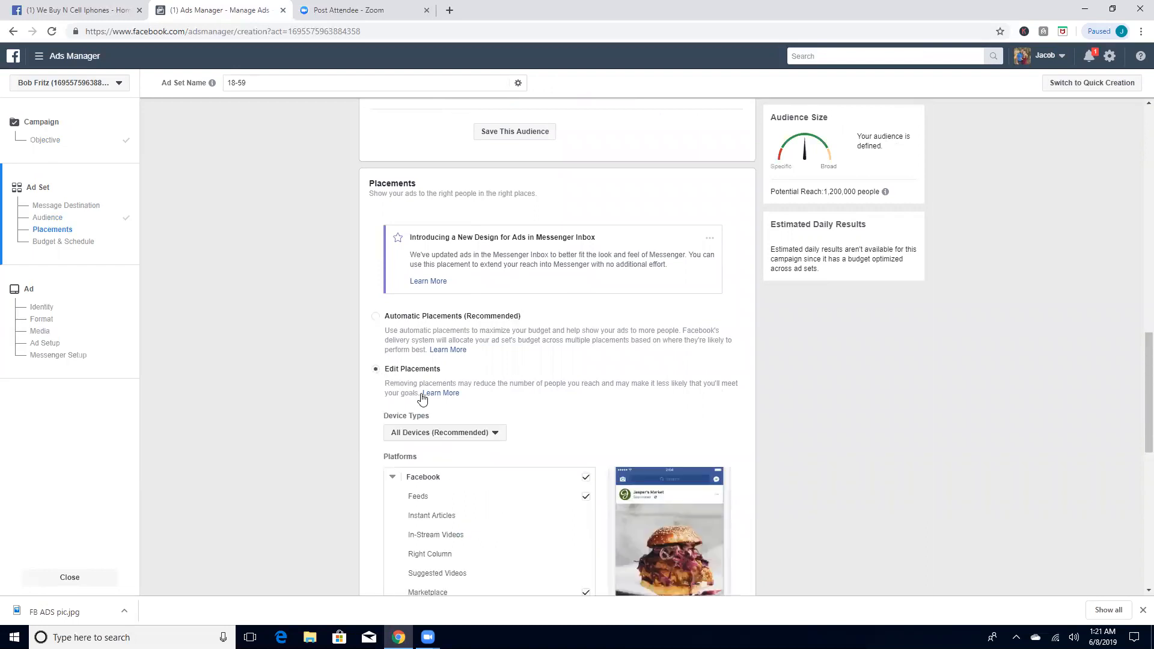
scroll(445, 409, "down", 3)
scroll(549, 405, "down", 2)
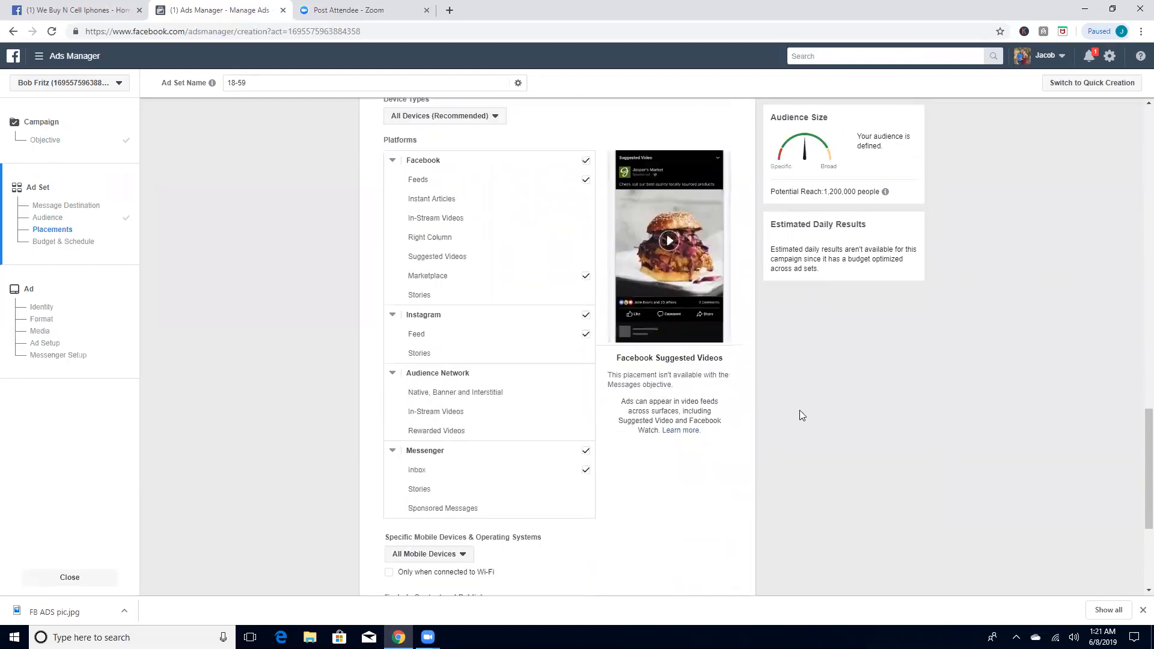
scroll(775, 403, "up", 1)
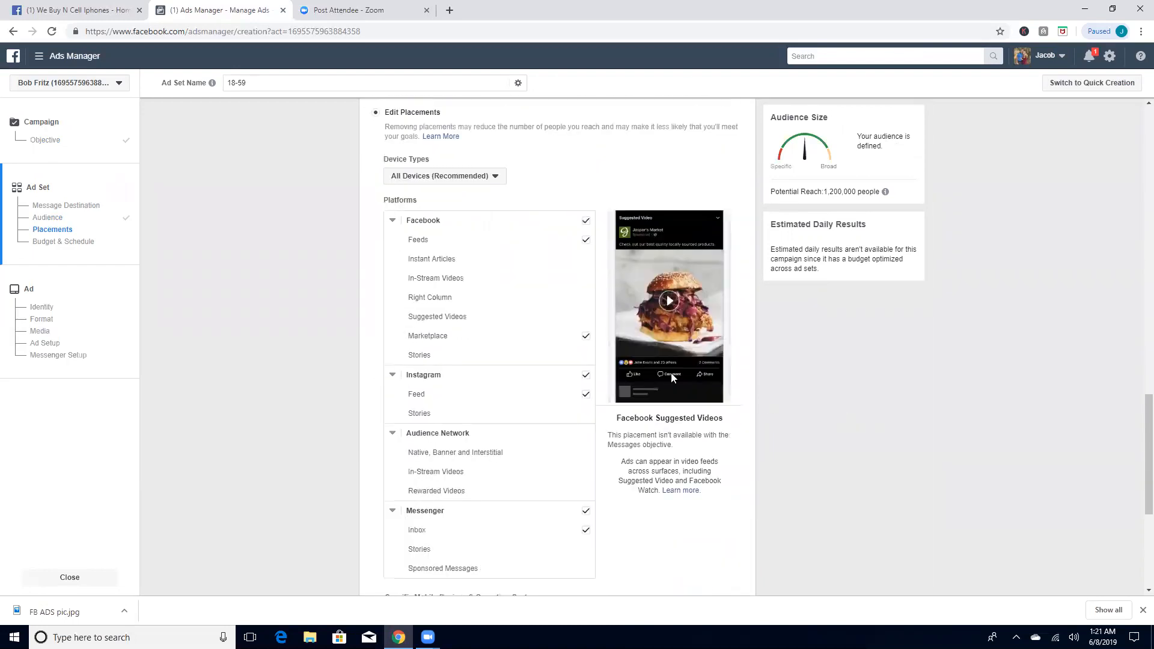
left_click(586, 338)
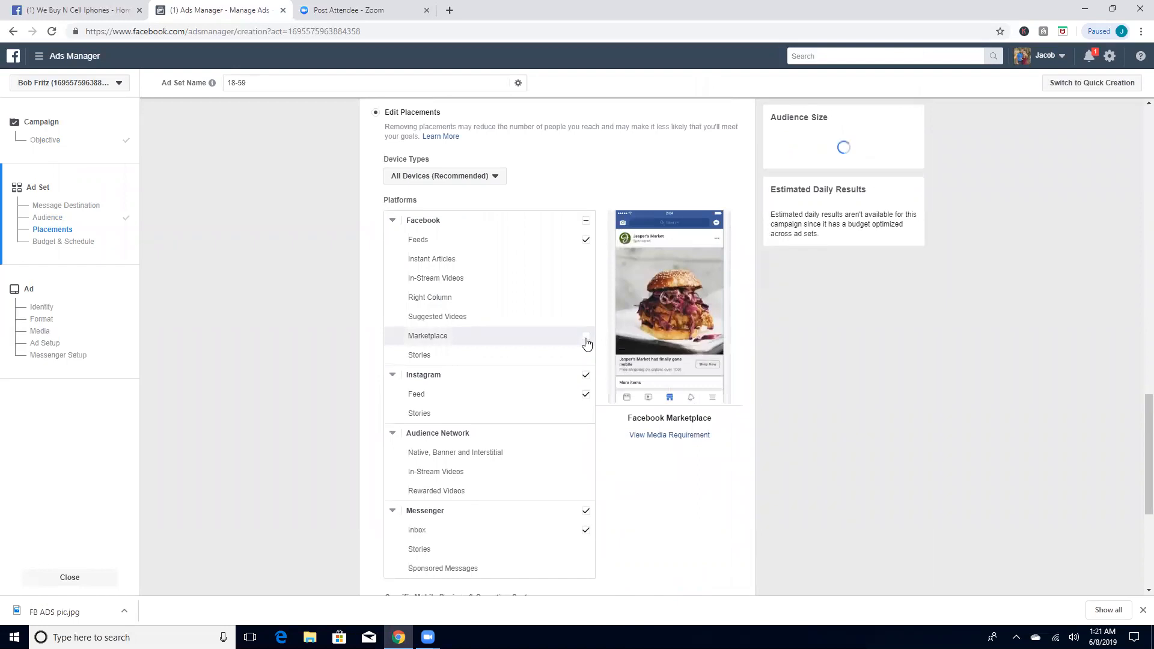
left_click(586, 395)
left_click(587, 396)
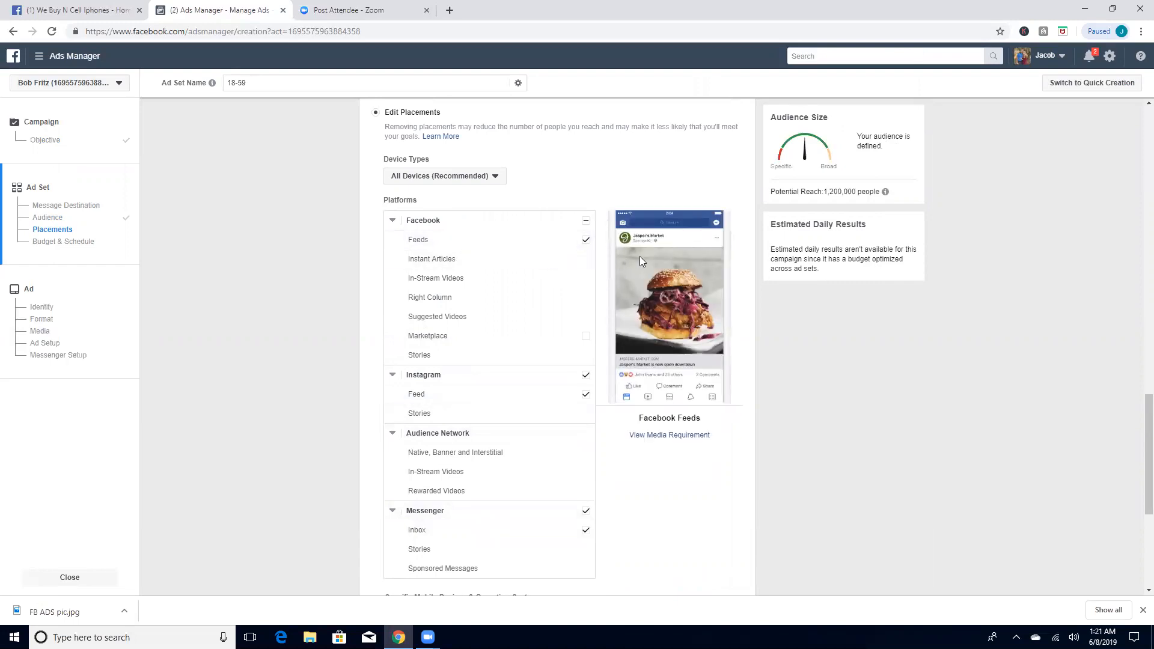
Step: Look over the remaining platforms and exclude Instagram from the placements
scroll(639, 256, "down", 2)
scroll(640, 256, "down", 2)
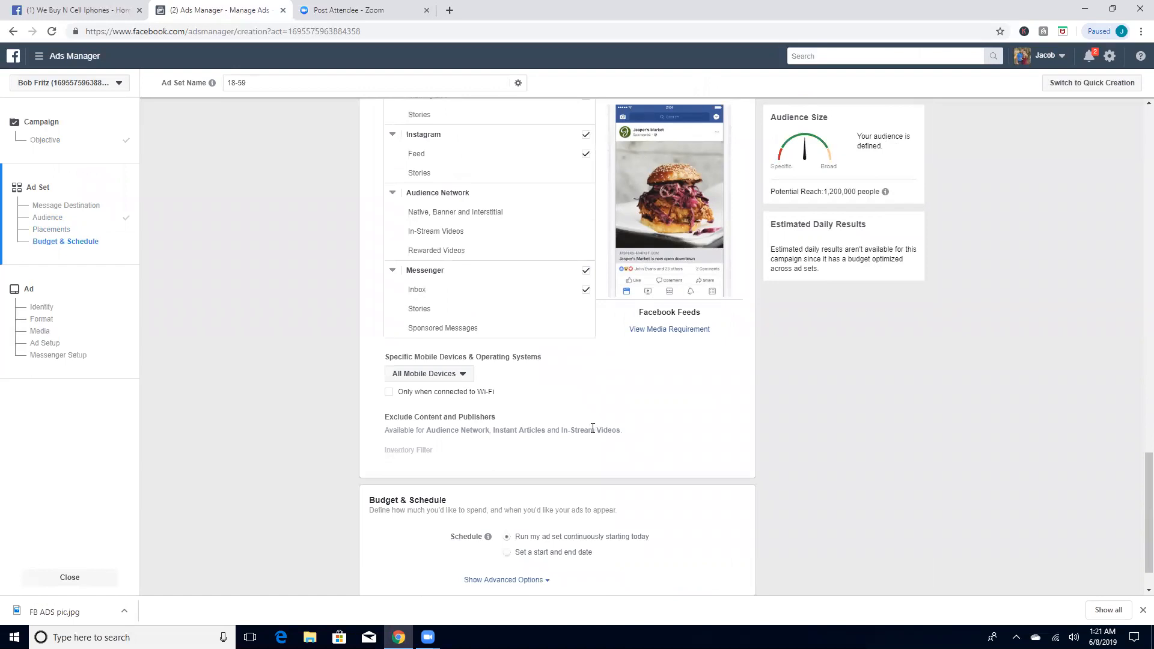
scroll(593, 431, "up", 2)
scroll(557, 364, "up", 1)
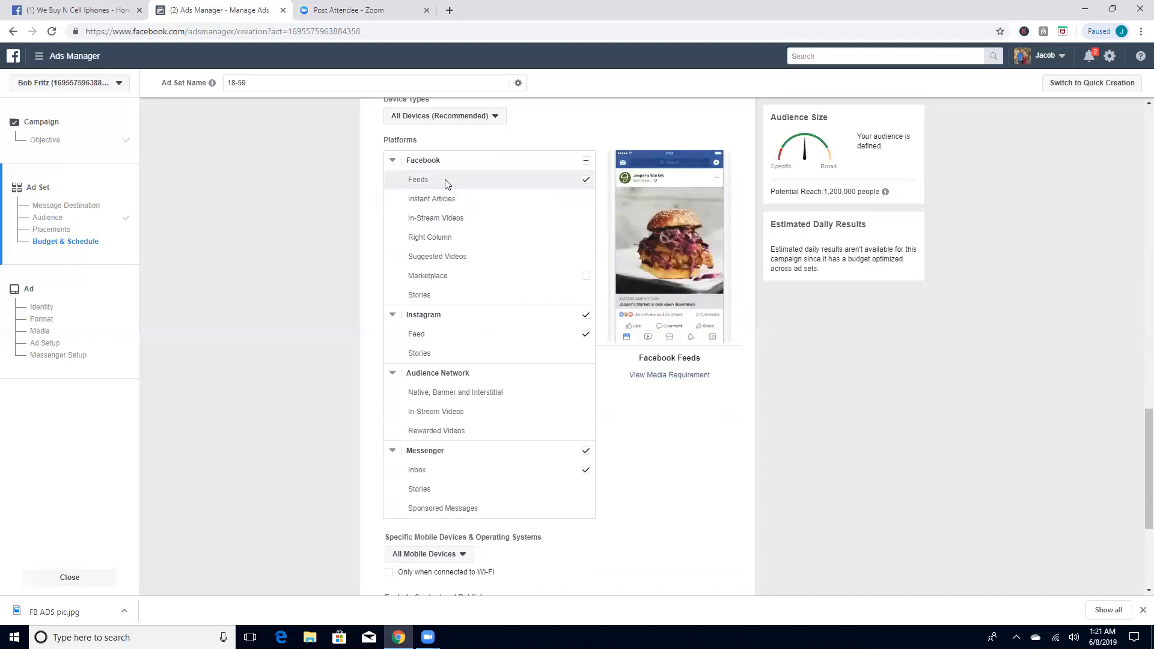
scroll(535, 330, "down", 1)
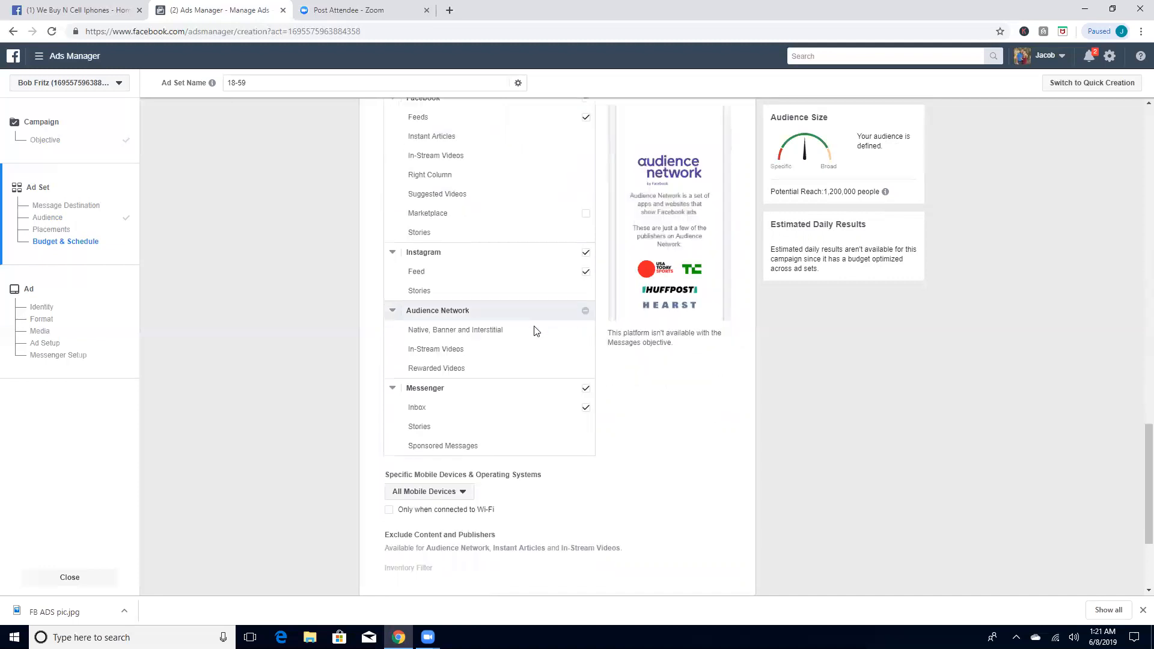
scroll(537, 332, "down", 2)
scroll(477, 345, "up", 3)
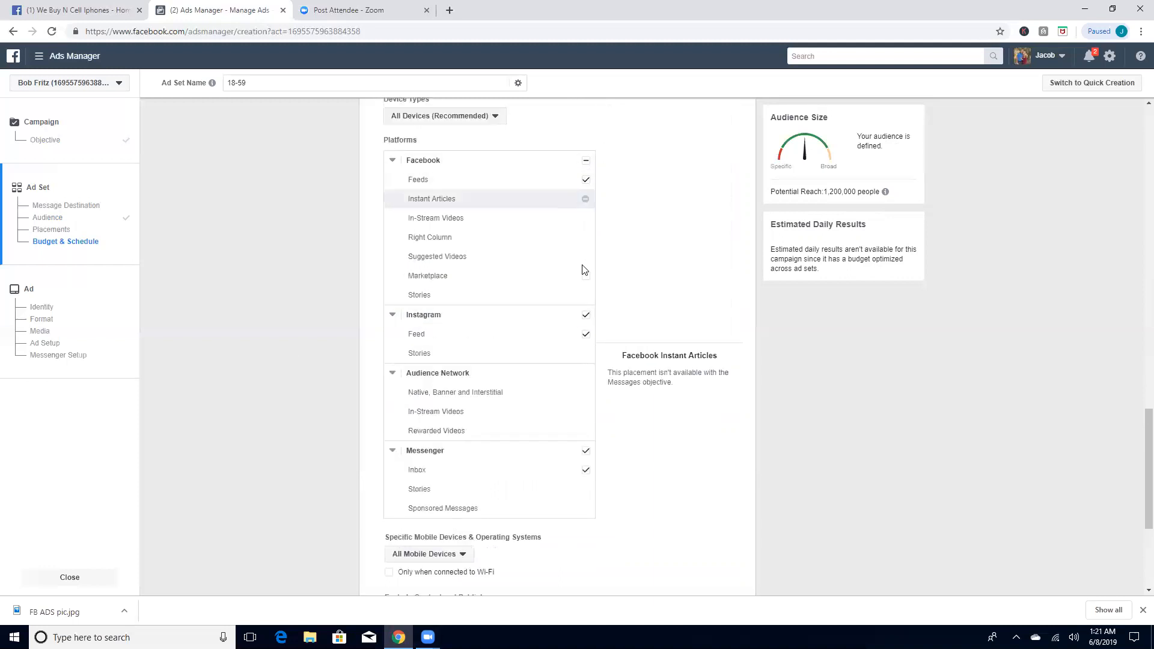
left_click(585, 318)
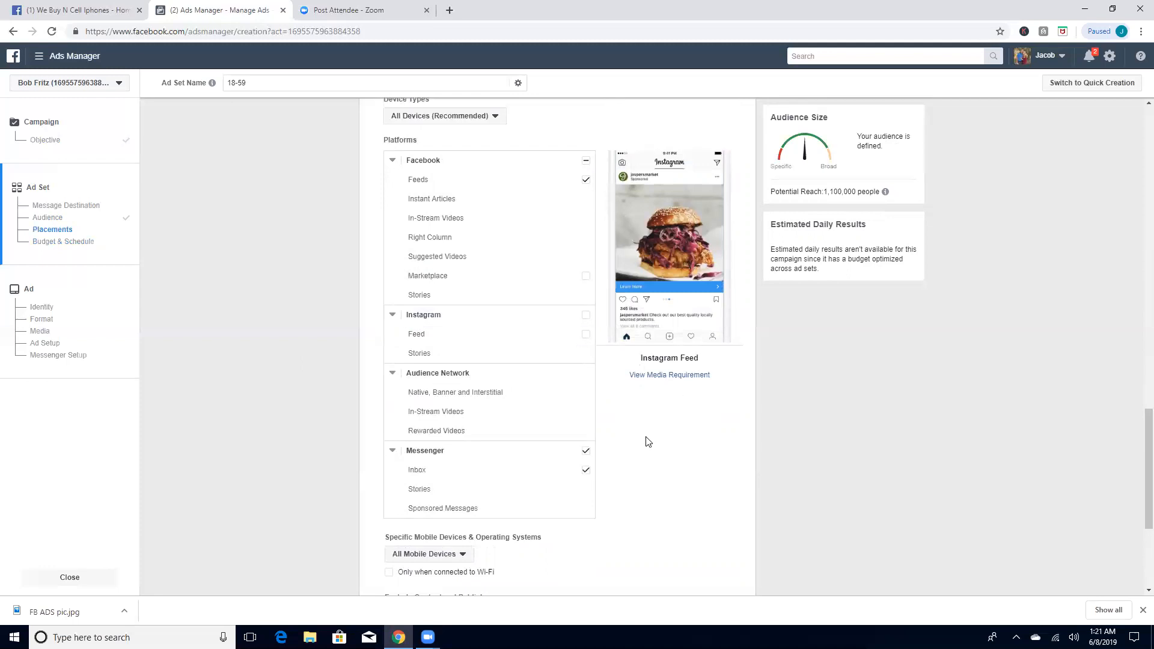
Step: Look through the choices for specific mobile devices and operating systems, keeping All Mobile Devices
scroll(649, 442, "down", 3)
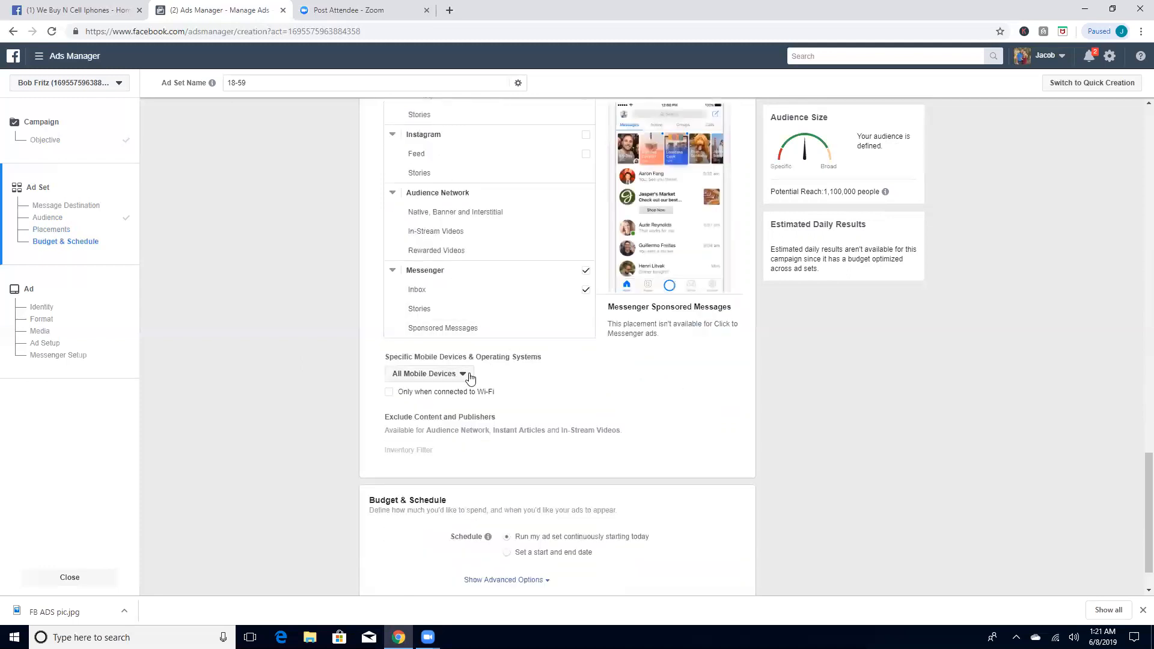
left_click(470, 377)
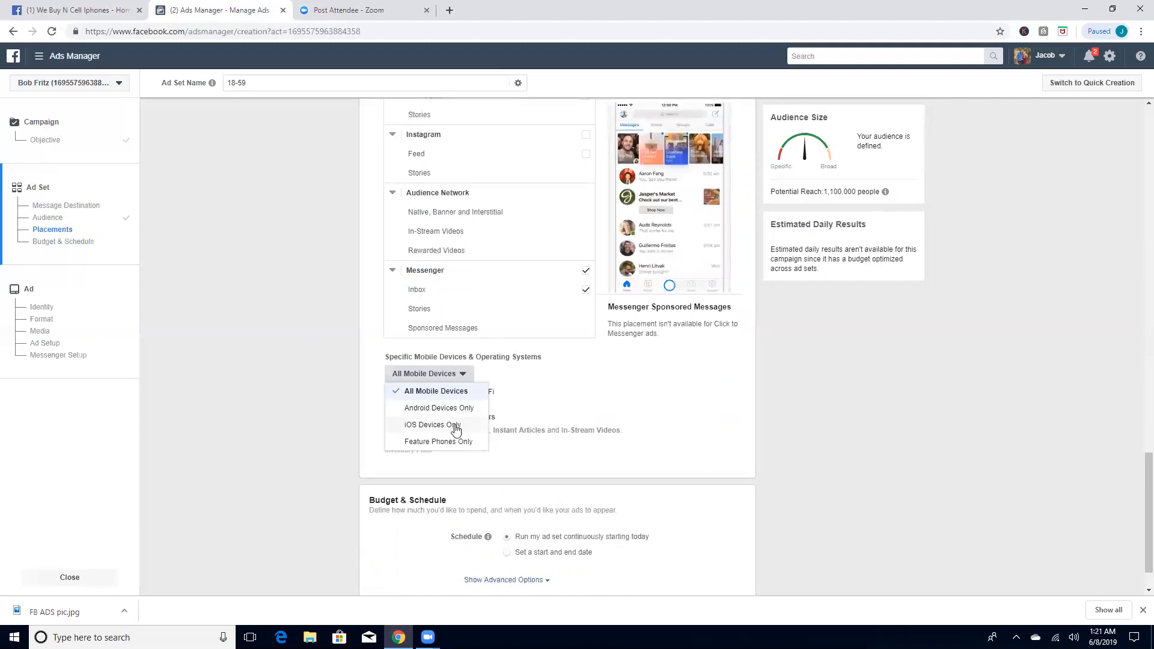
left_click(457, 375)
left_click(458, 375)
left_click(459, 375)
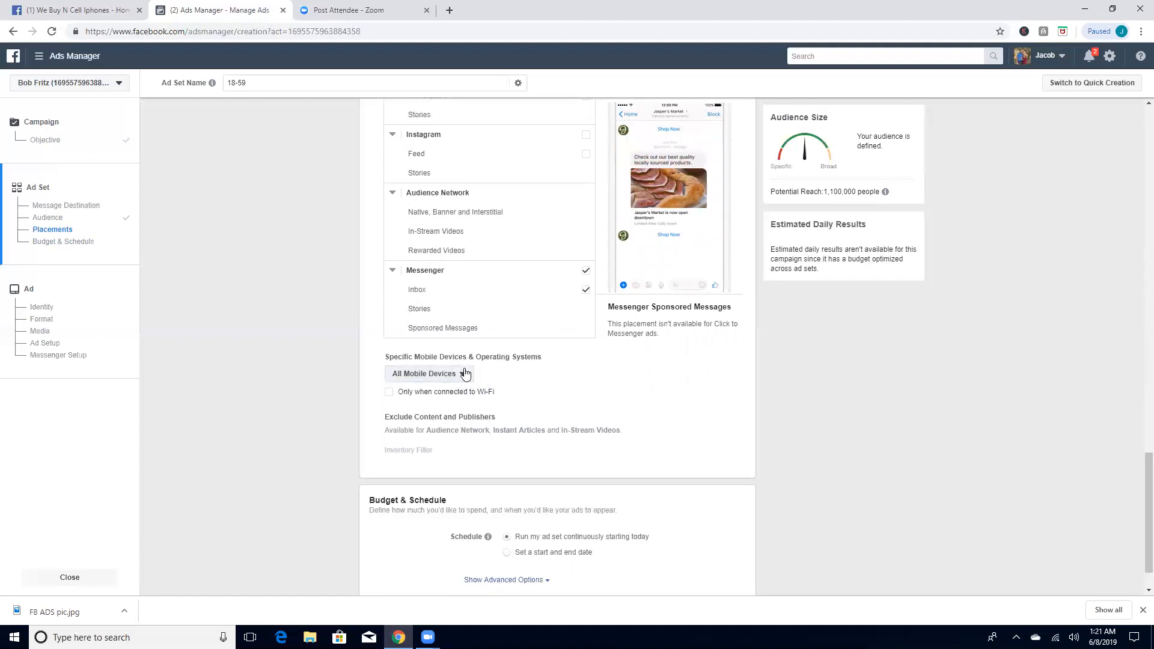
Step: Limit delivery to devices connected to Wi-Fi and continue from the ad set to the ad creation stage
left_click(390, 393)
left_click(395, 396)
scroll(645, 410, "down", 1)
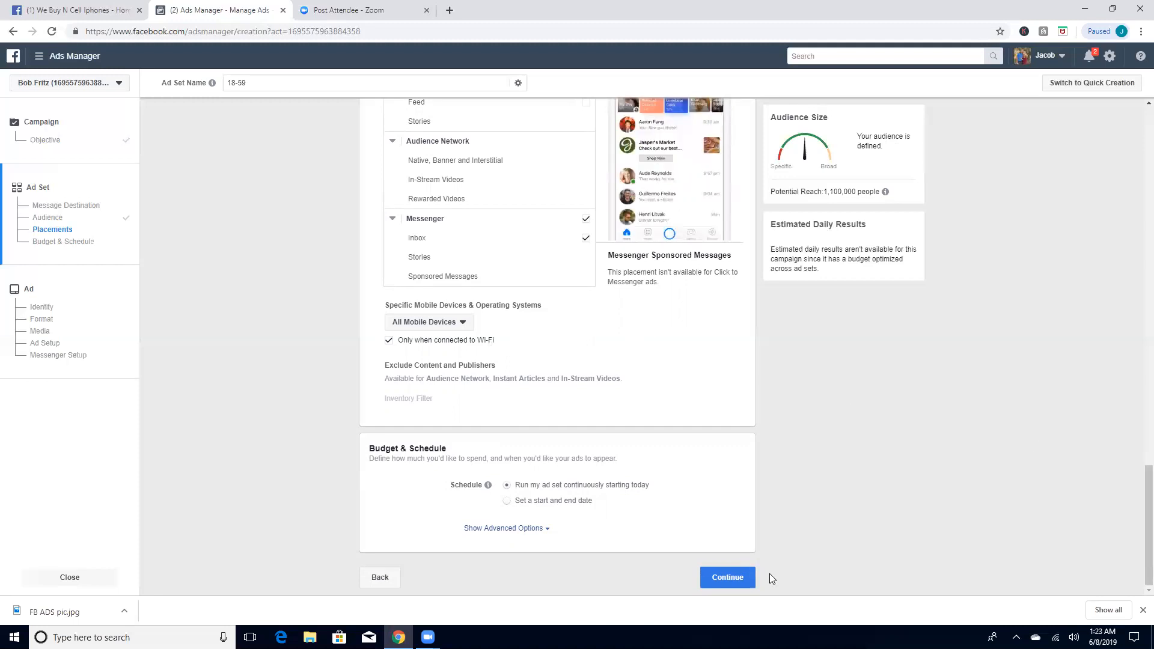
left_click(727, 578)
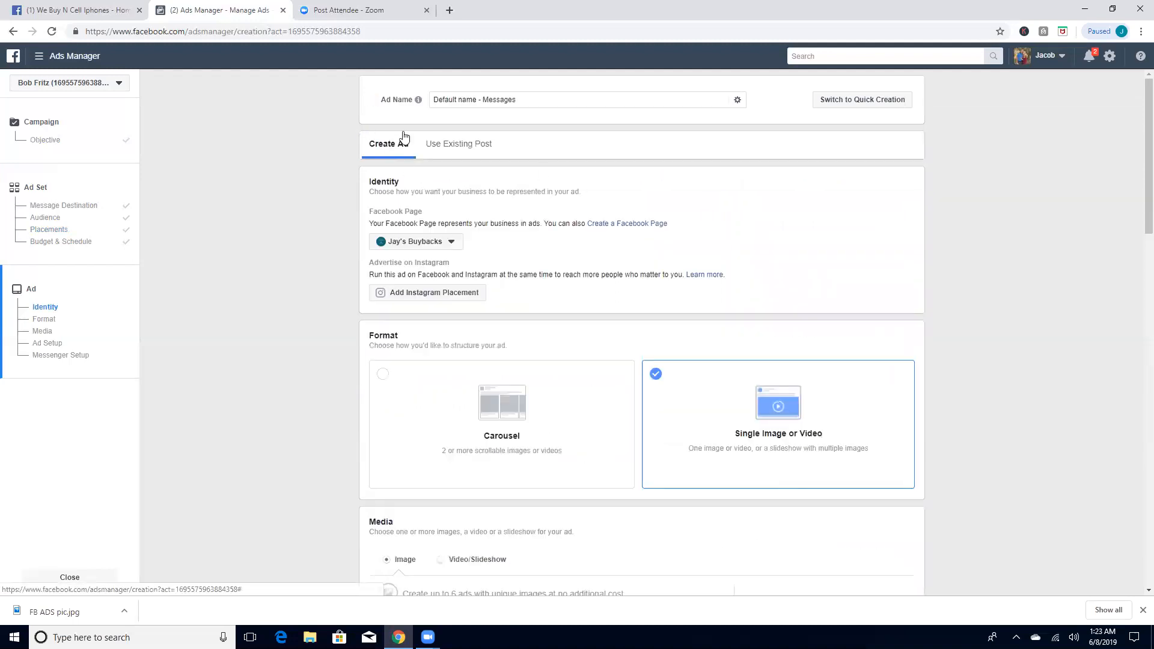
Step: Set the ad to use an existing post and choose We Buy N Cell Iphones as its Facebook Page
left_click(460, 147)
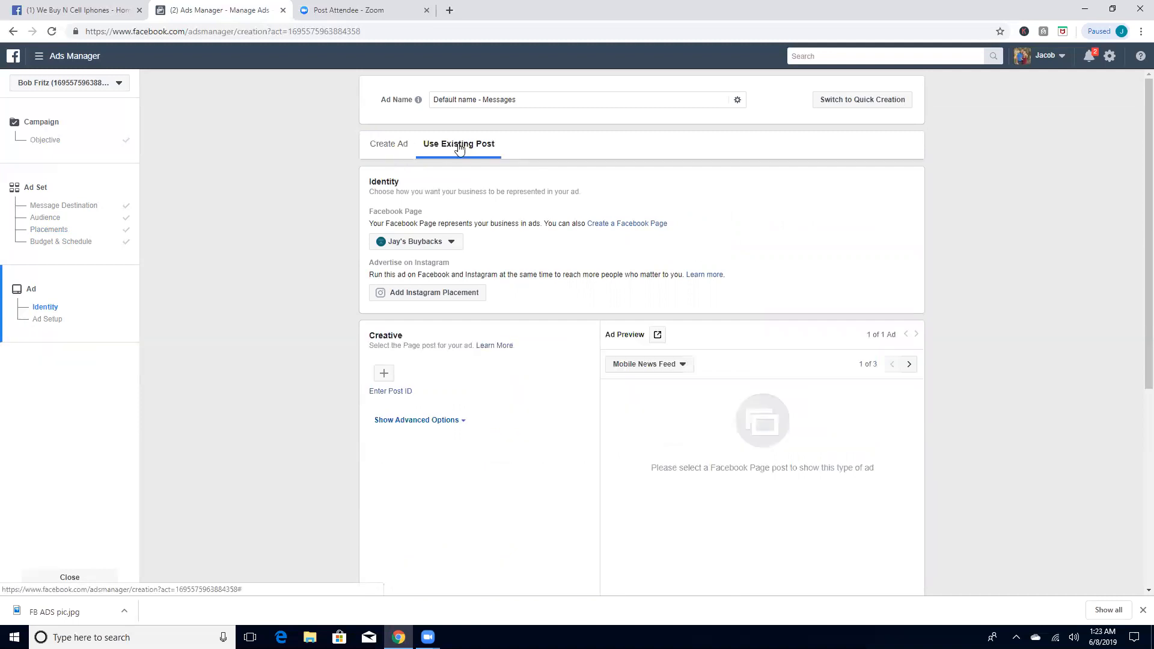
scroll(461, 150, "down", 1)
left_click(451, 182)
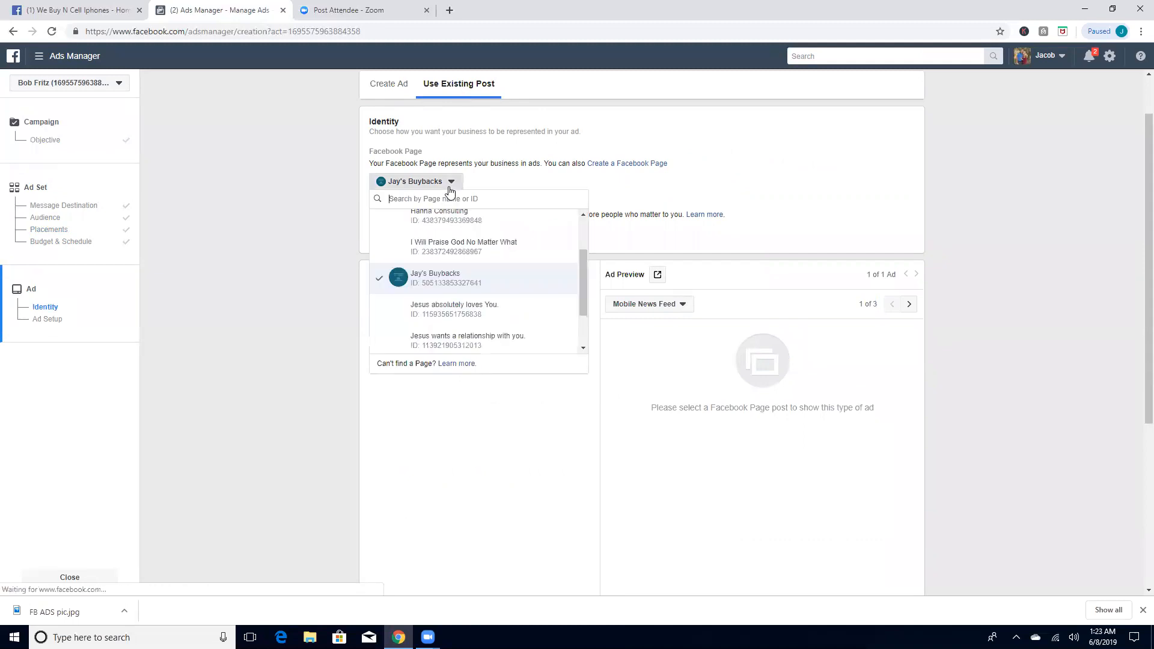
scroll(495, 241, "up", 1)
scroll(496, 246, "down", 2)
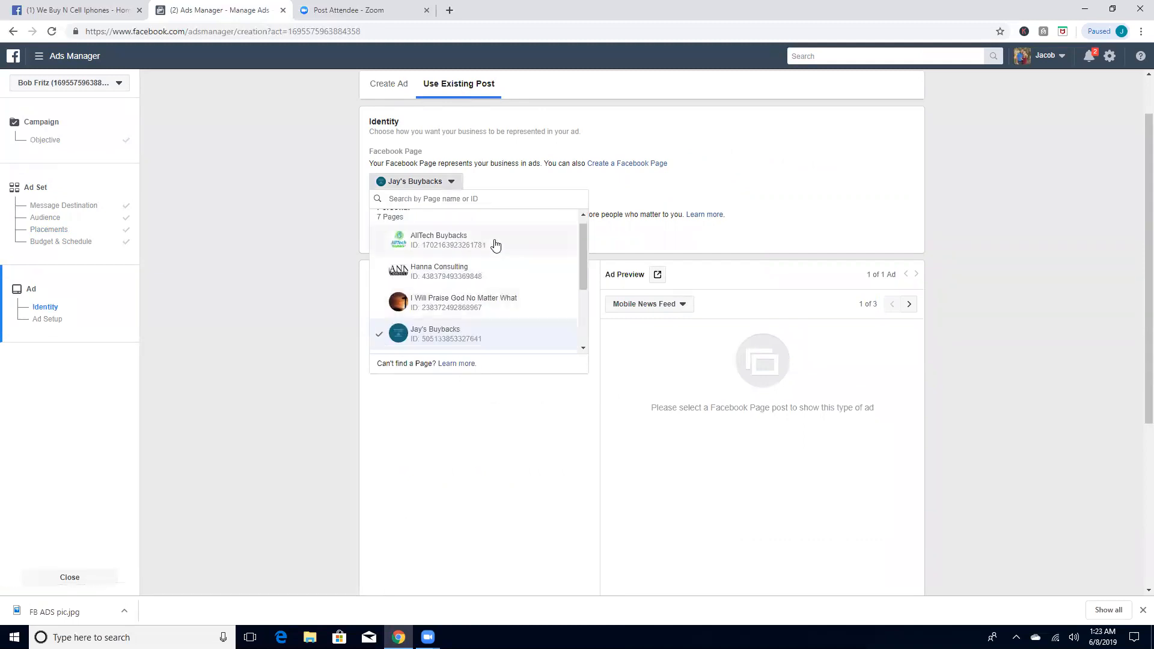
left_click(506, 314)
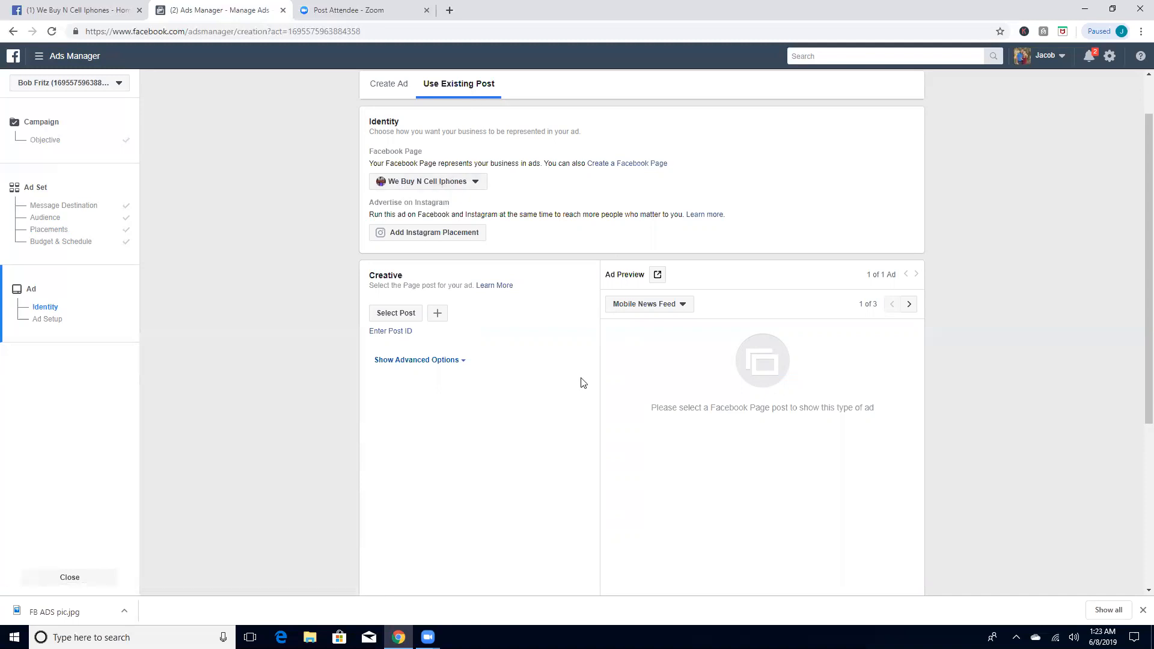
Step: Select the Jun 8, 2019 "Hey Villa Rica & surrounding areas!" Facebook post as the ad's creative
left_click(412, 315)
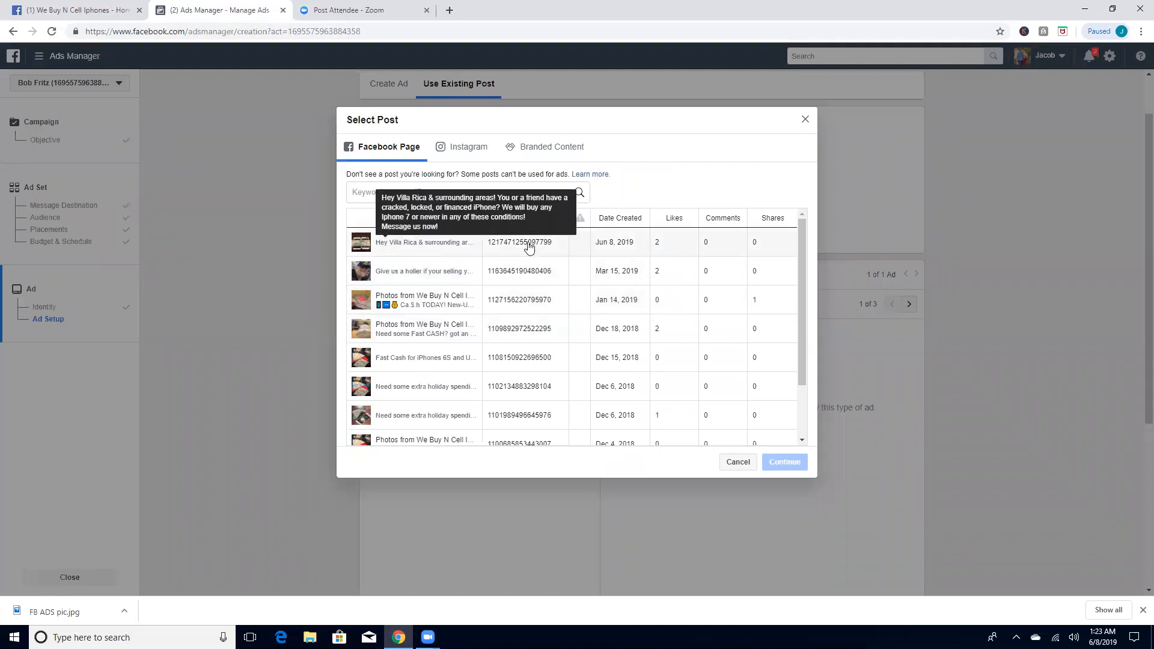
left_click(452, 250)
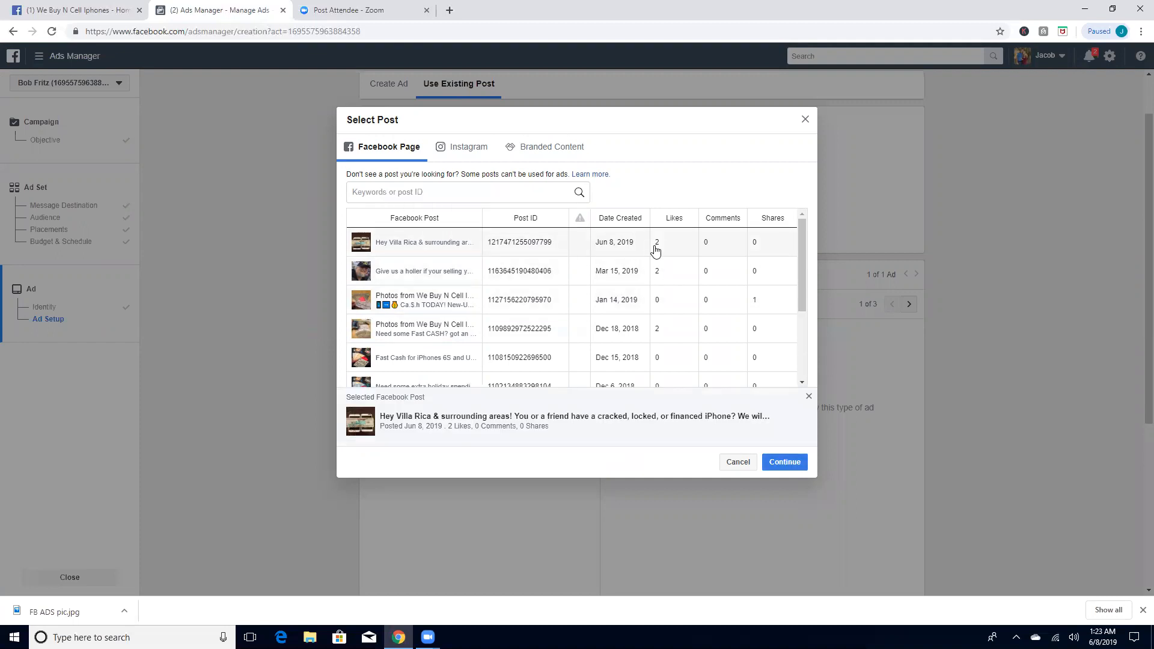
left_click(794, 462)
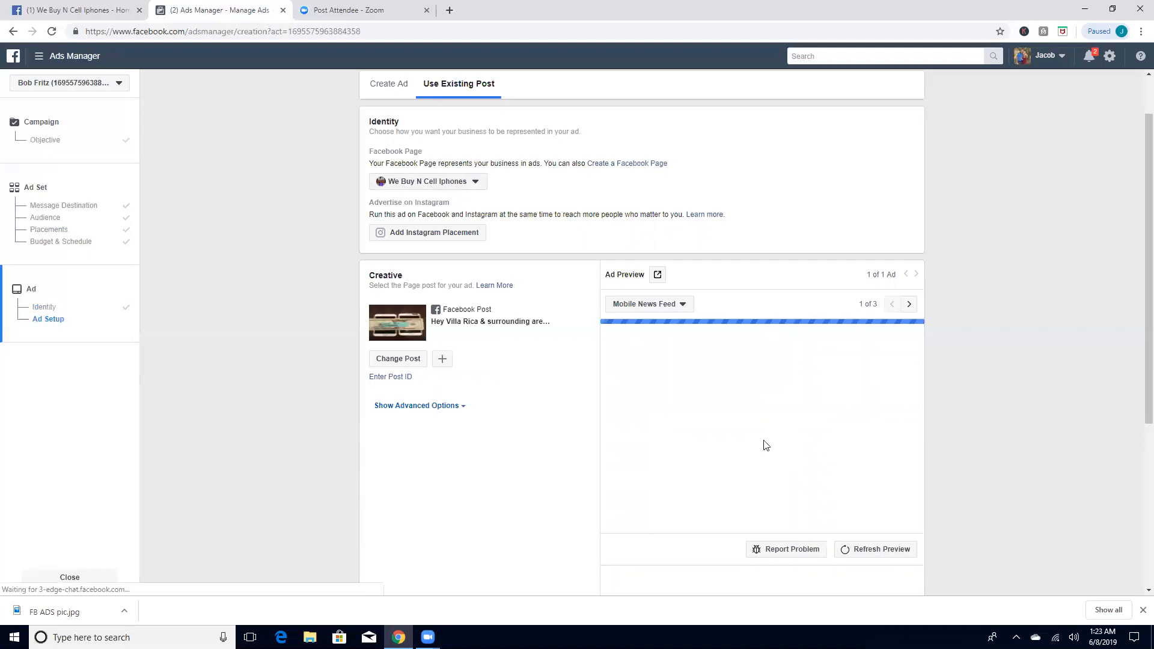
Step: Review the Mobile News Feed ad preview, checking the post text, photo, page name and Send Message button against the ad settings
scroll(724, 411, "down", 3)
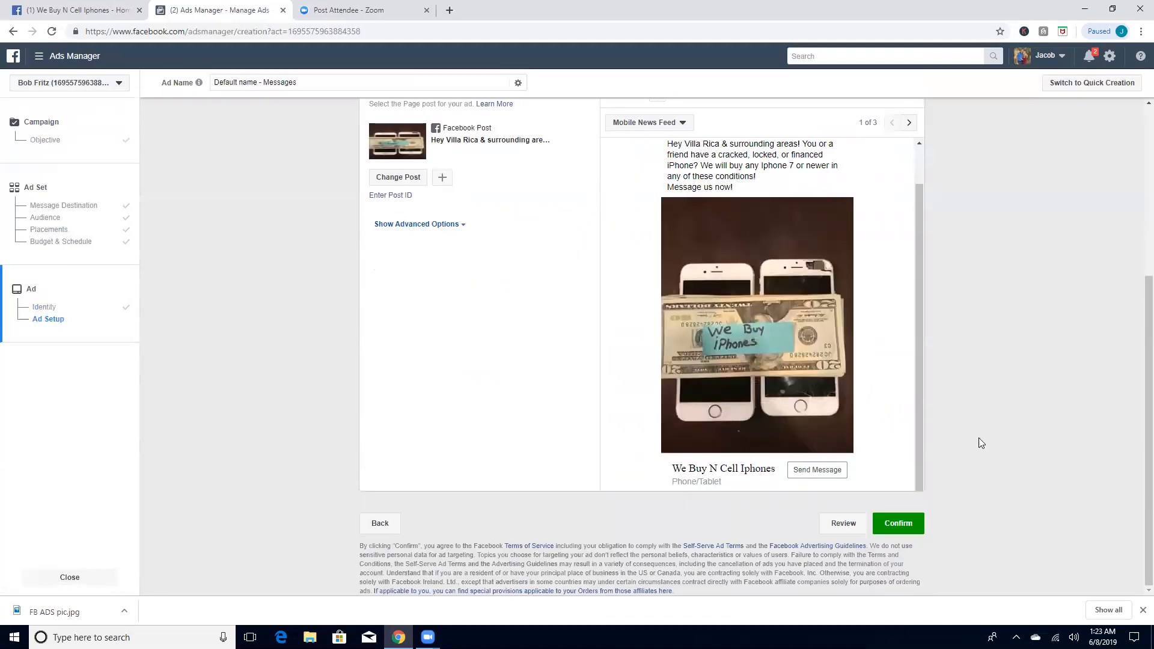
scroll(779, 331, "up", 3)
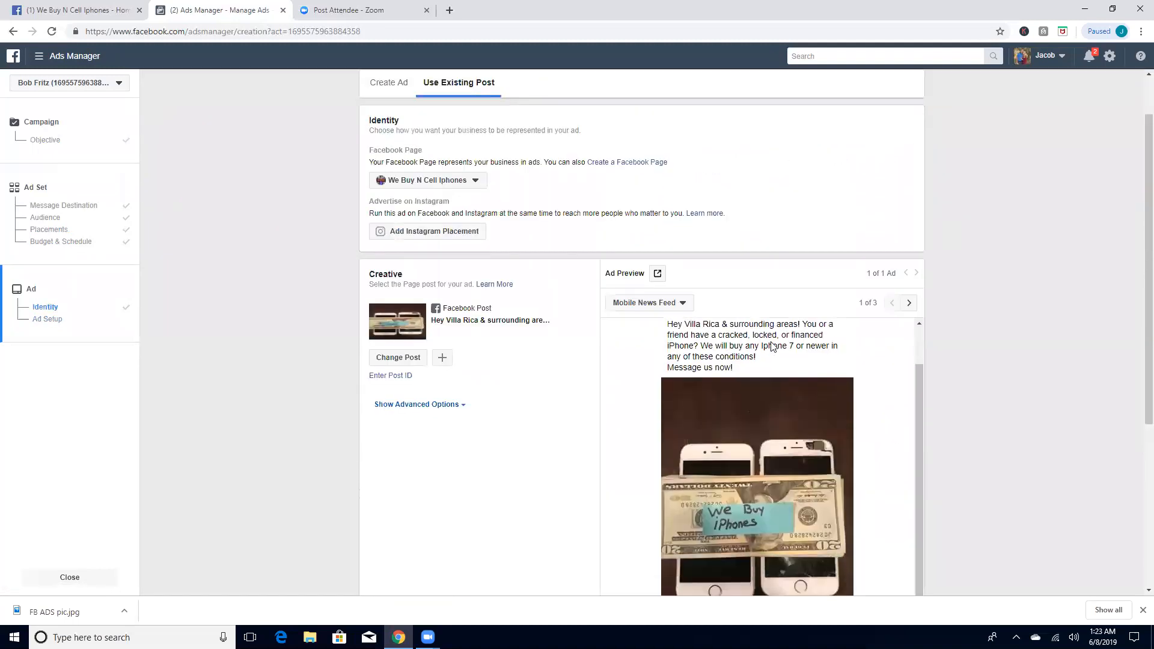
scroll(789, 390, "up", 1)
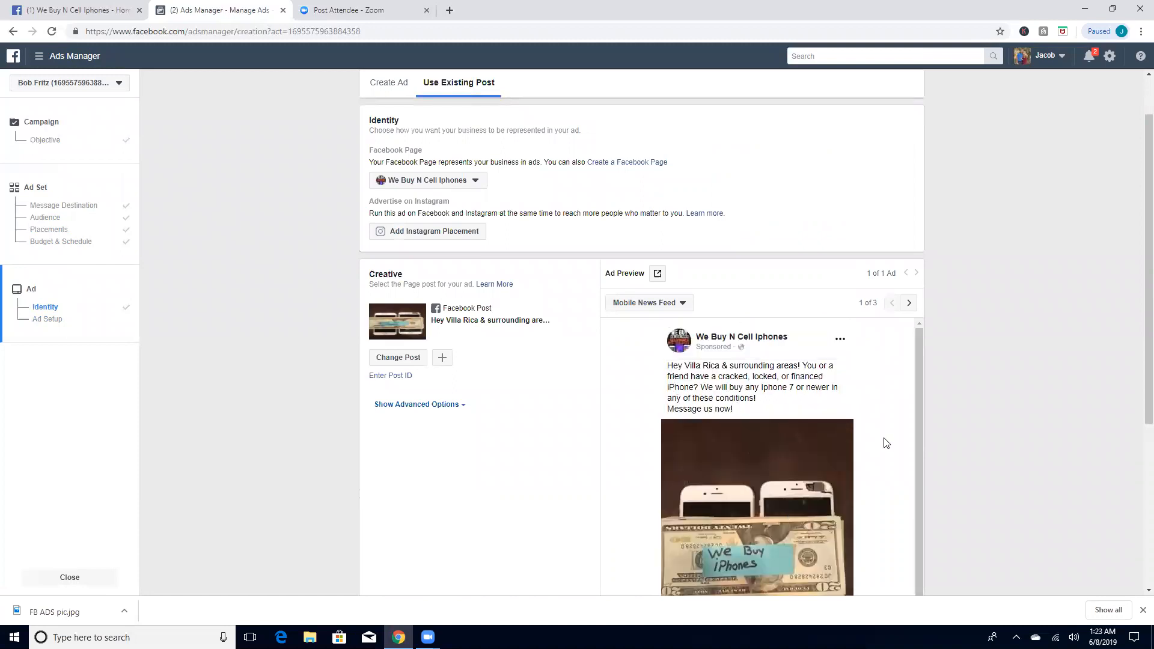
scroll(918, 351, "down", 3)
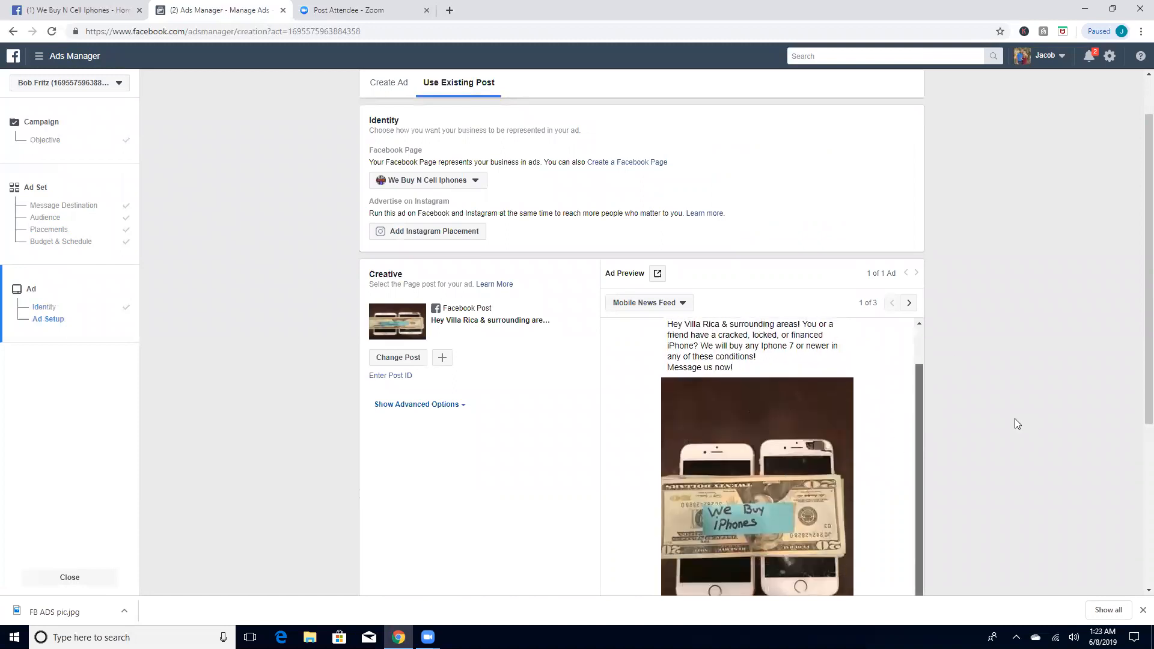
scroll(1138, 392, "down", 3)
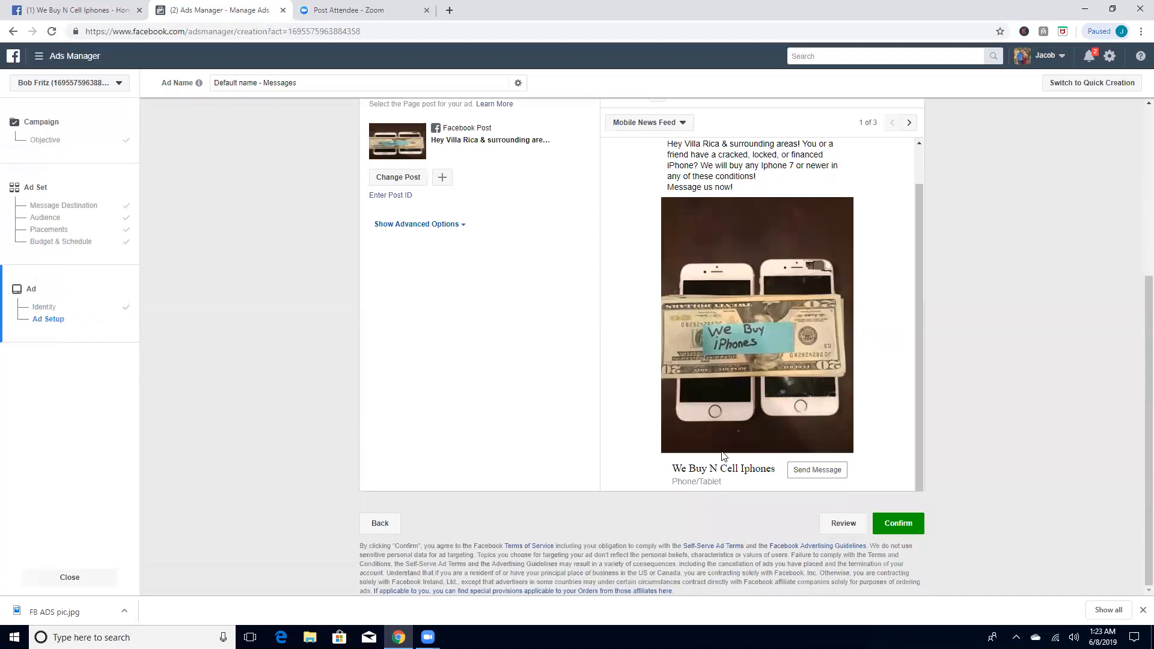
scroll(722, 453, "down", 1)
scroll(775, 453, "up", 2)
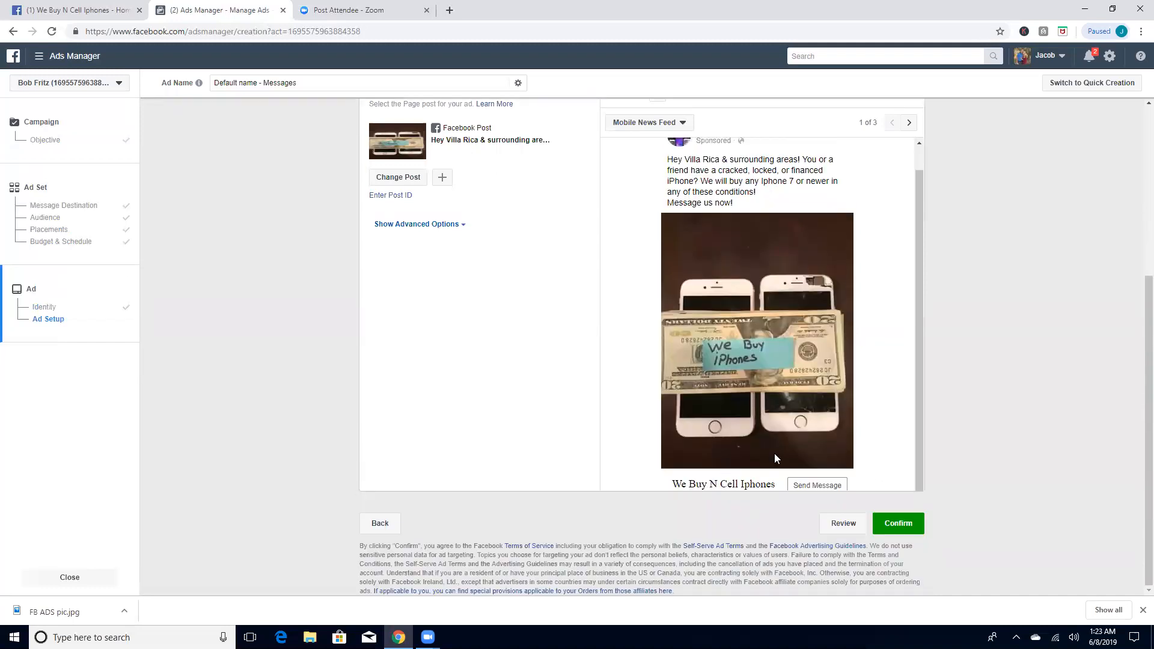
scroll(262, 347, "up", 3)
scroll(262, 348, "up", 2)
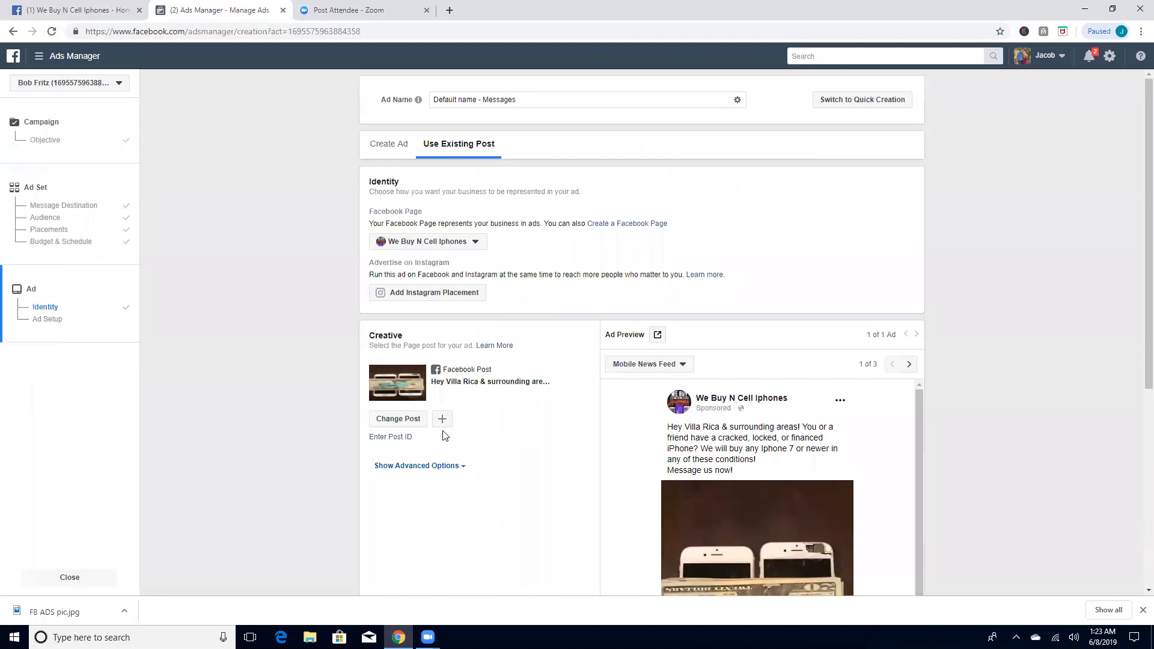
scroll(445, 435, "down", 1)
scroll(438, 224, "up", 1)
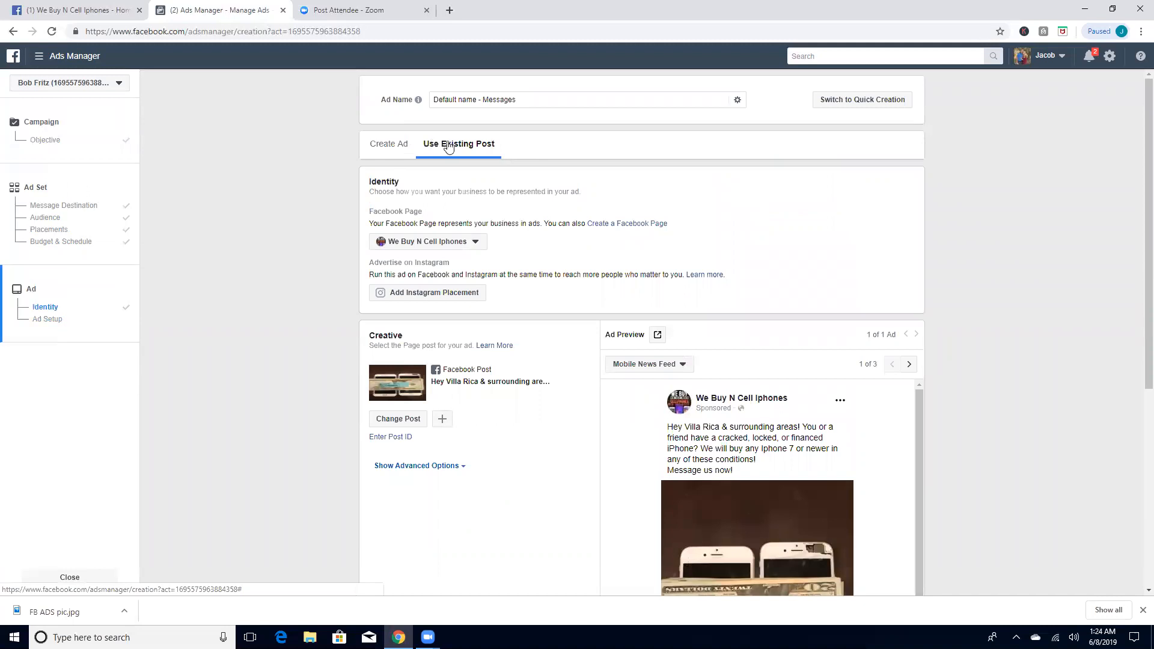
Step: Confirm the finished ad to submit the Messages campaign
scroll(1139, 361, "down", 1)
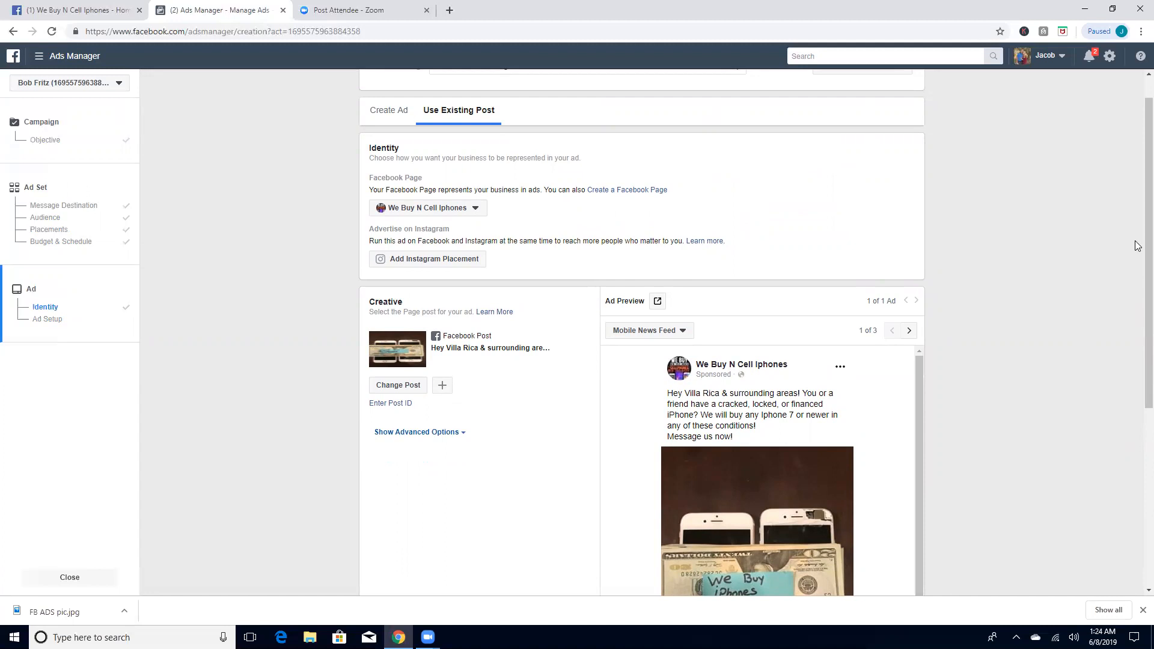
scroll(1139, 453, "down", 5)
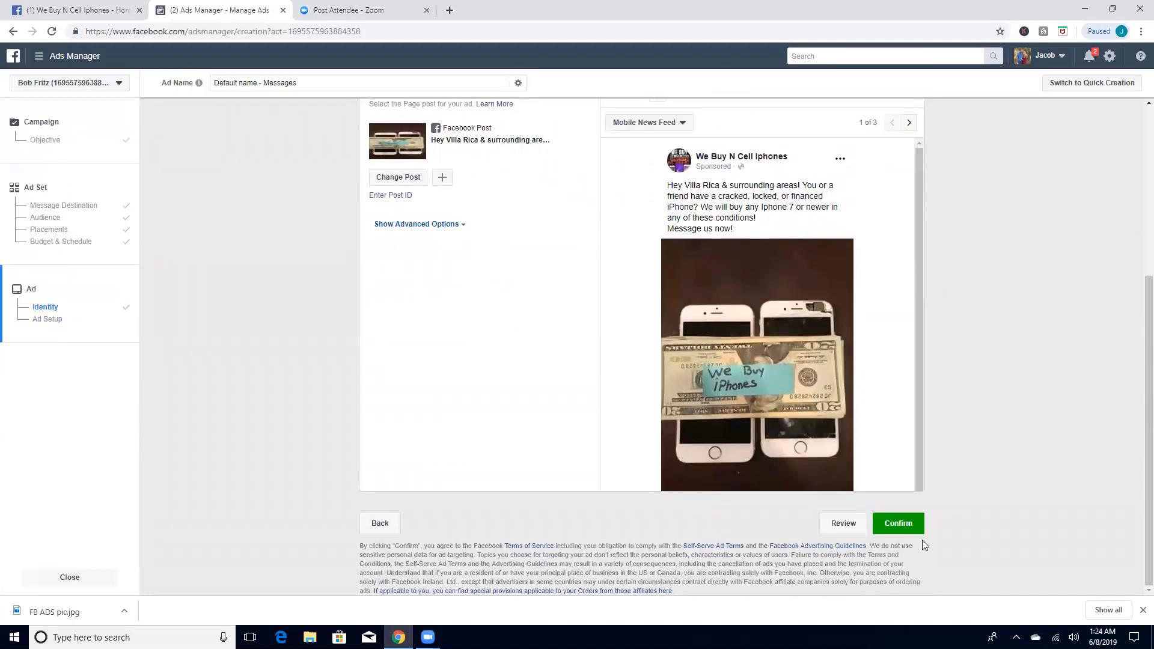
left_click(908, 530)
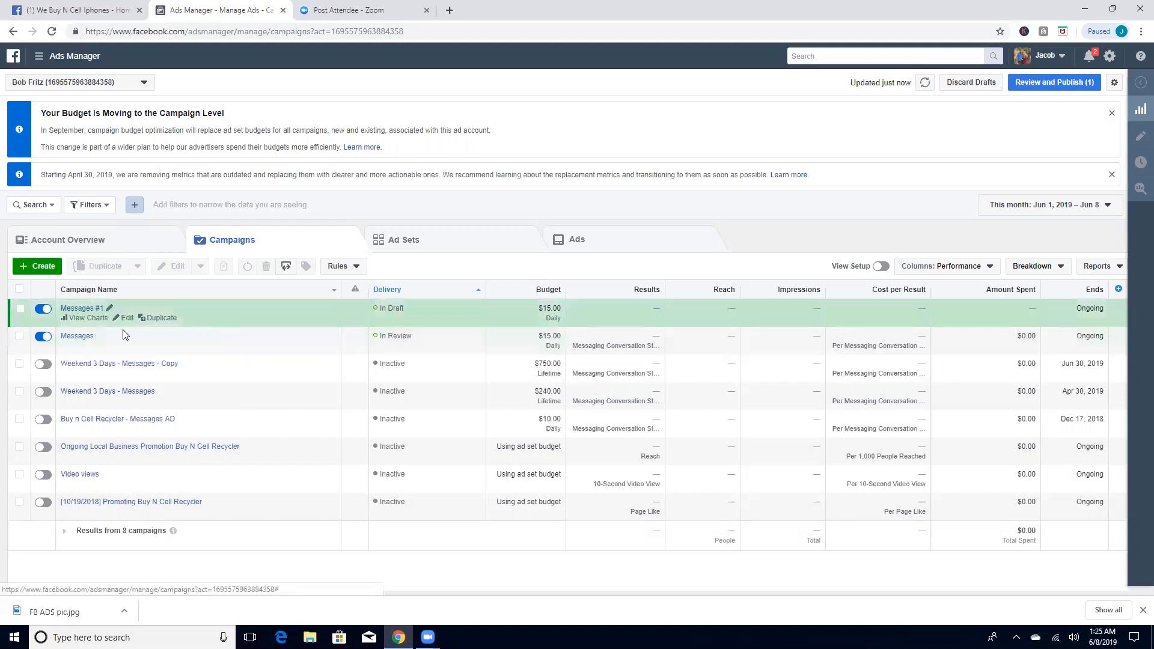
Step: View the ad set inside the submitted Messages campaign, return to the campaign list and clear the campaign selection
left_click(76, 339)
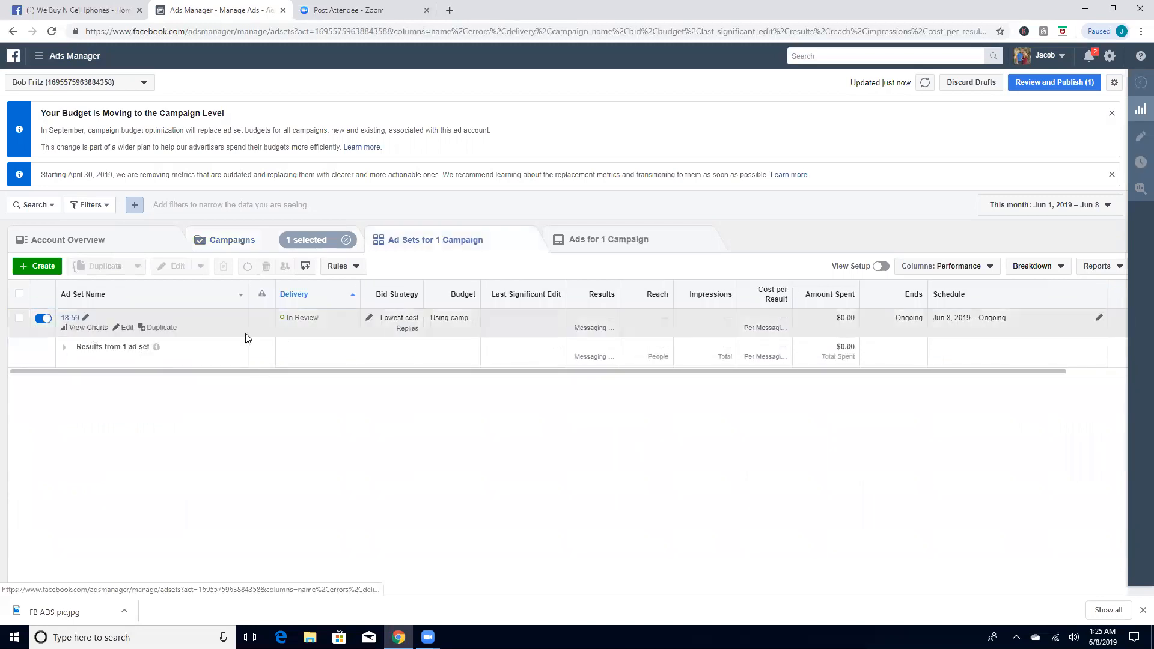
left_click(271, 247)
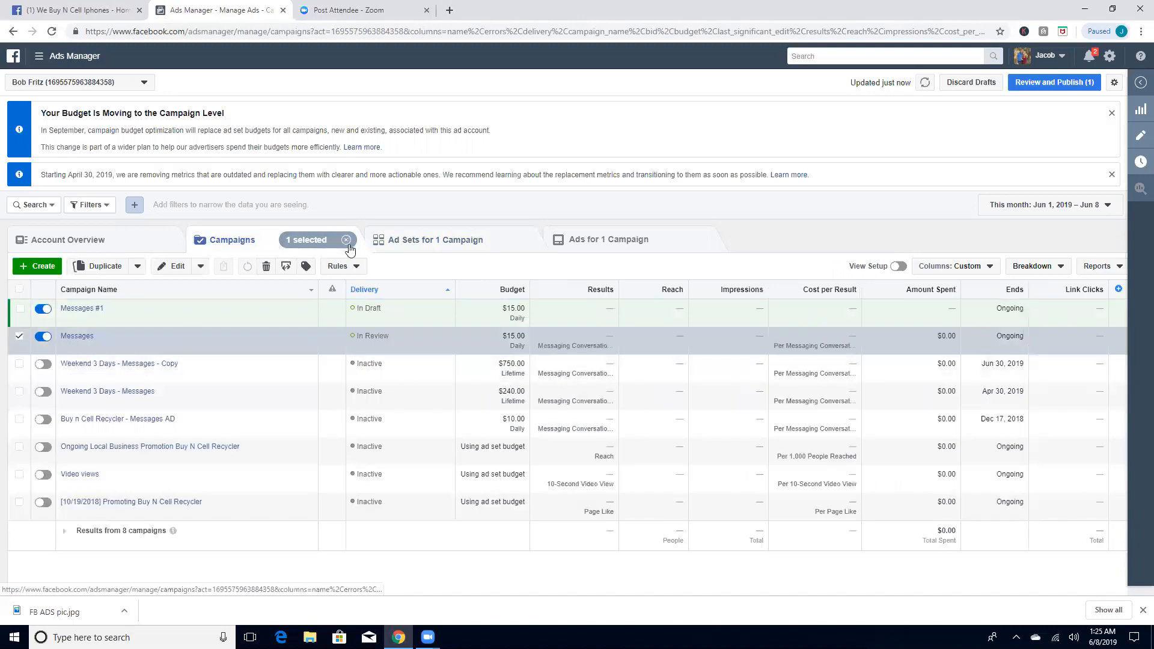
left_click(347, 241)
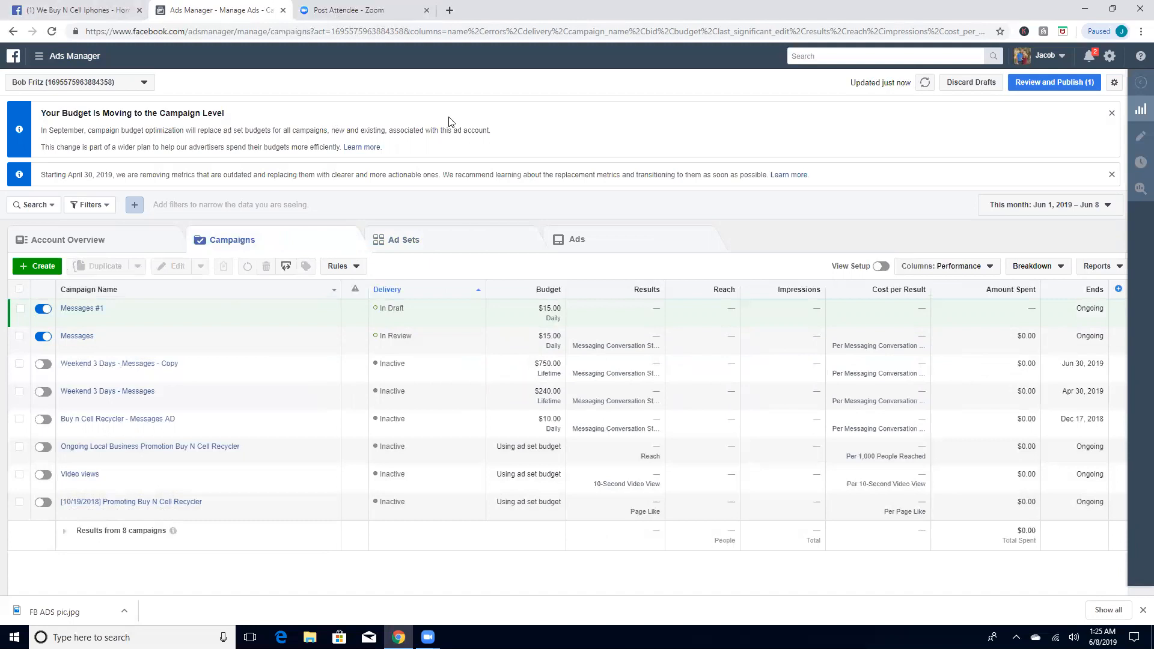
Step: Switch to the We Buy N Cell Iphones Facebook page and look through the recent Messenger conversations
left_click(100, 5)
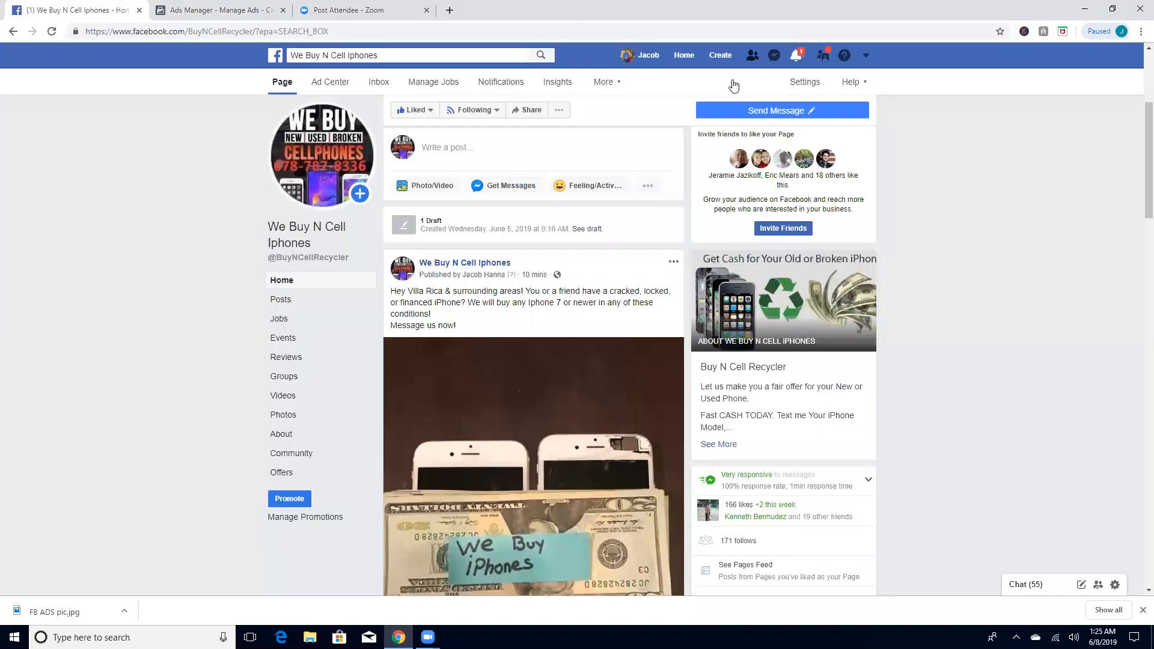
left_click(777, 57)
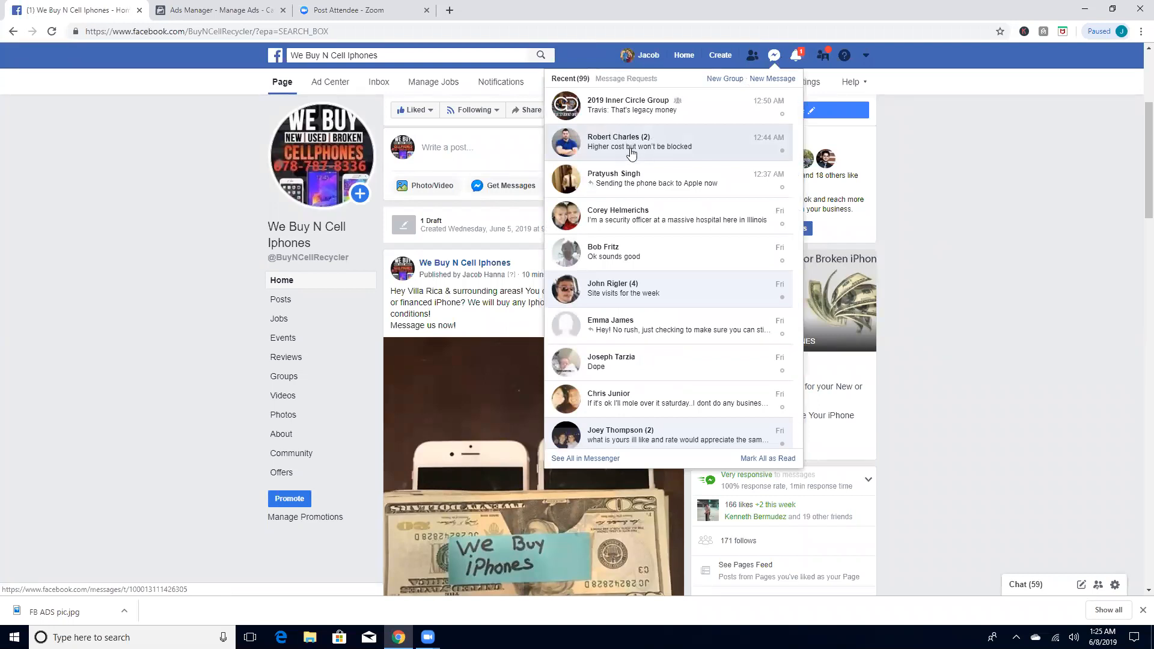
scroll(648, 177, "down", 1)
scroll(649, 179, "down", 3)
scroll(649, 179, "up", 4)
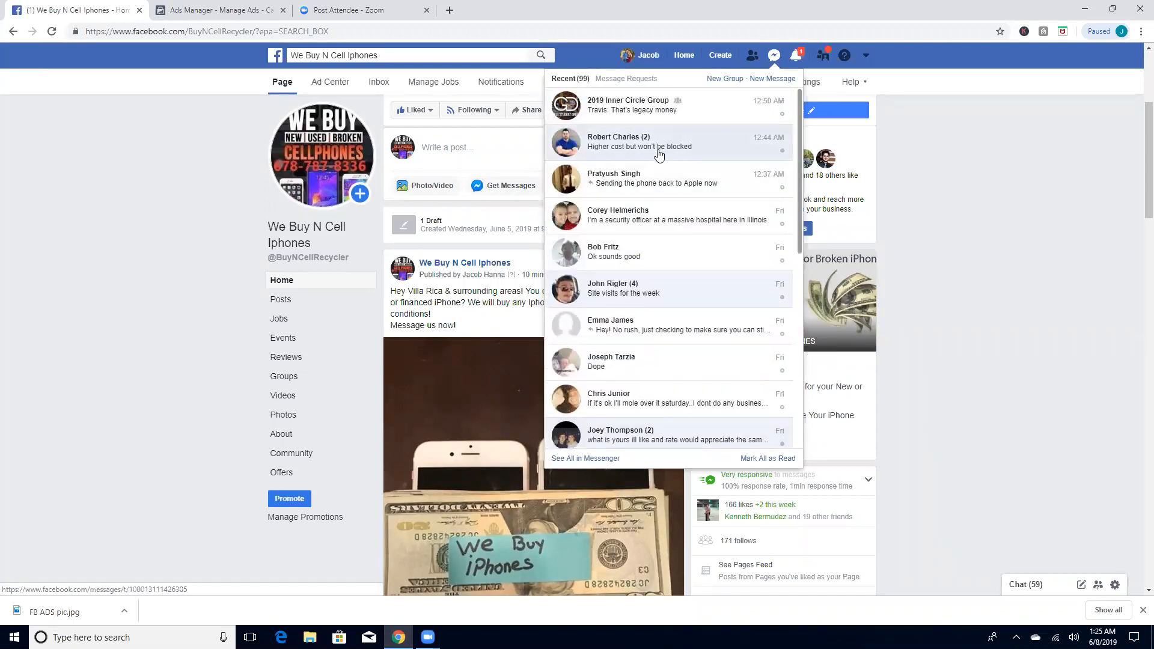
Step: Search Facebook for jay's buybacks and open the Jay's Buybacks page
left_click(696, 60)
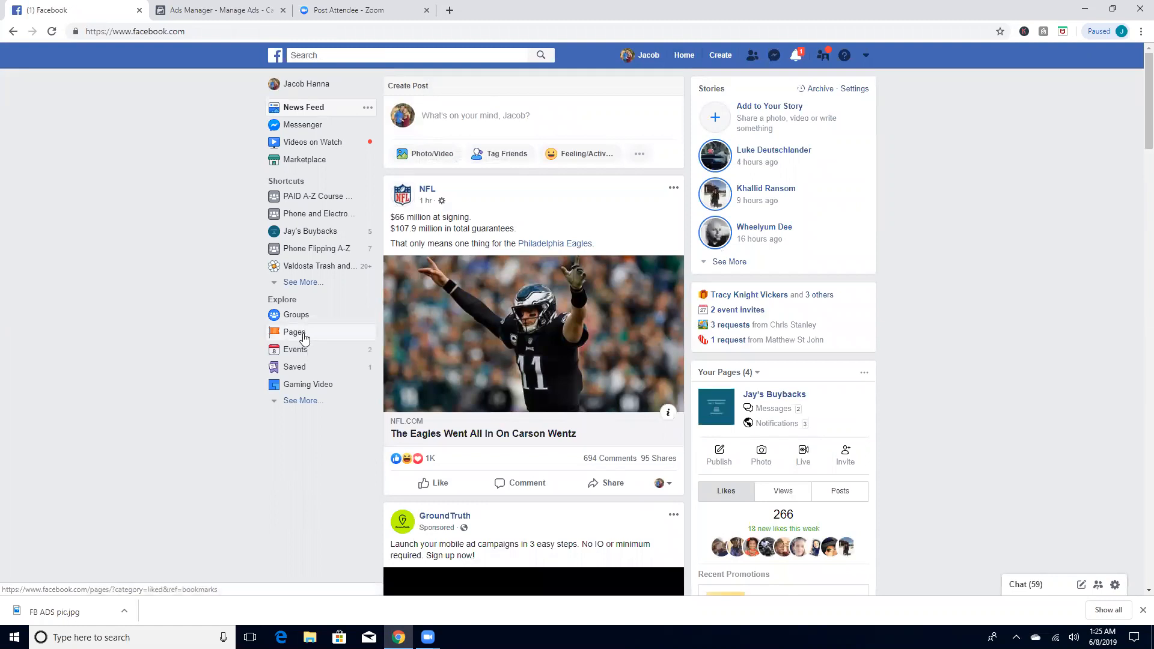
left_click(306, 338)
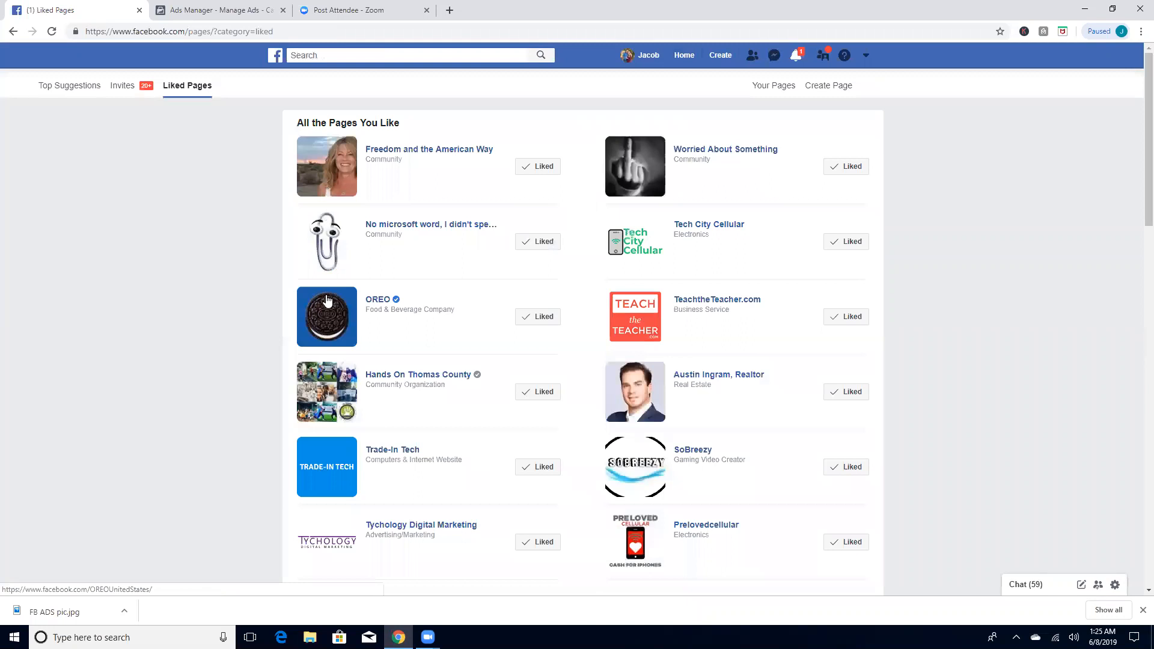
left_click(420, 55)
type("jay")
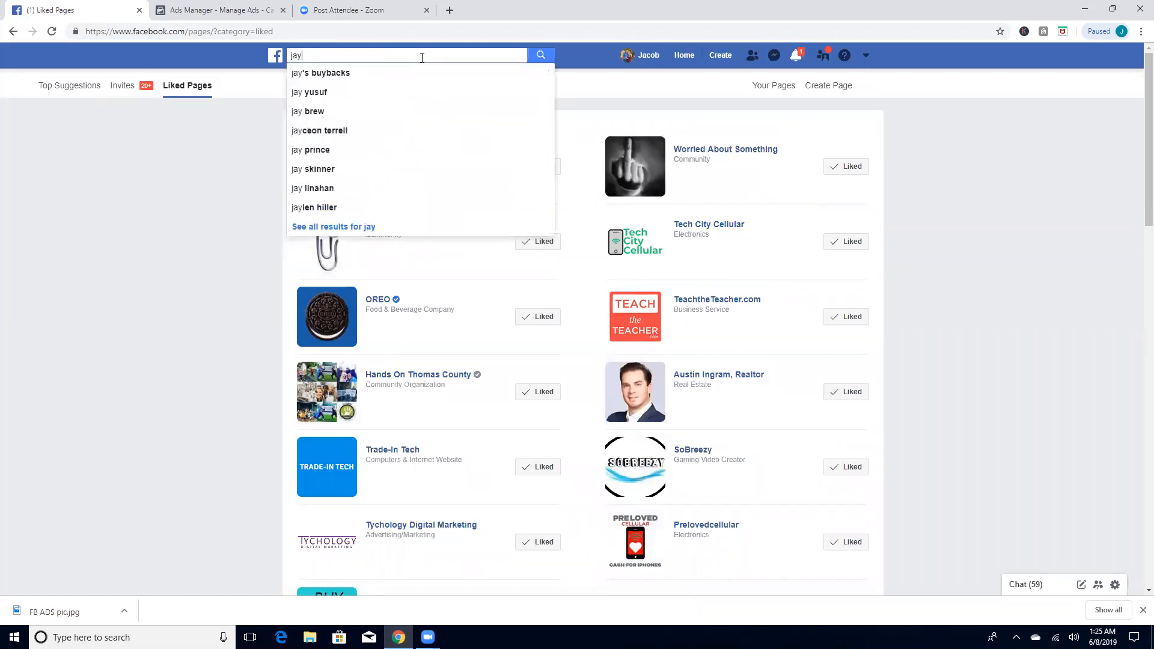
left_click(384, 74)
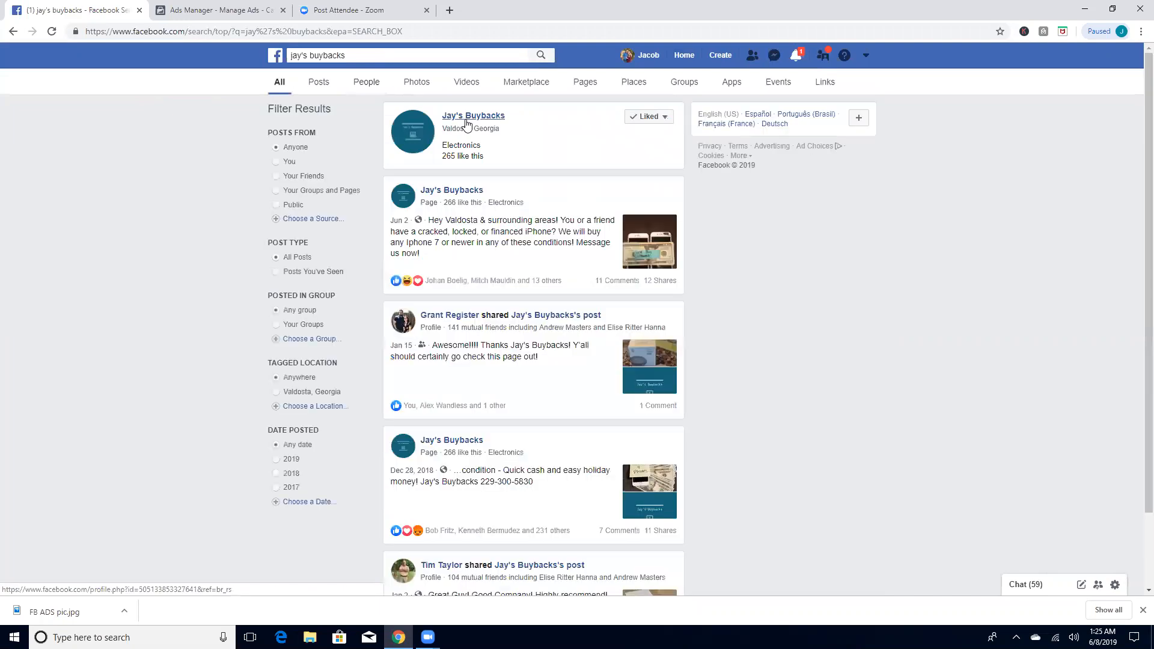
left_click(466, 123)
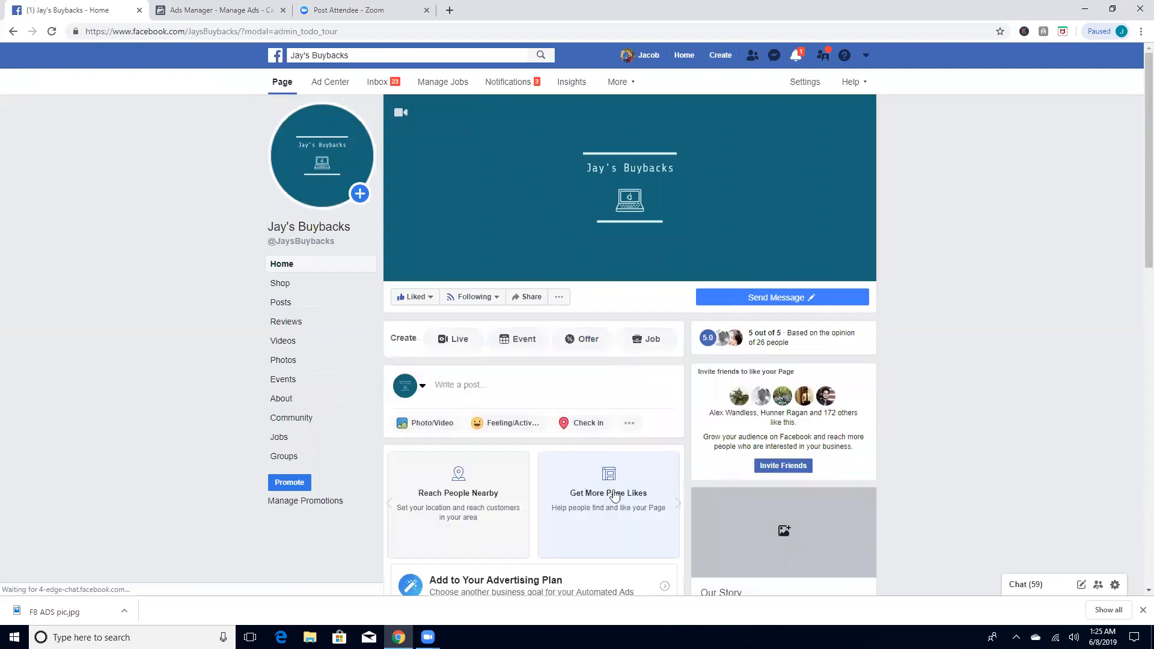
Step: Find the "Hey Valdosta & surrounding areas!" iPhone-buying post on the Jay's Buybacks page
scroll(594, 490, "down", 9)
scroll(594, 490, "down", 4)
scroll(595, 347, "up", 2)
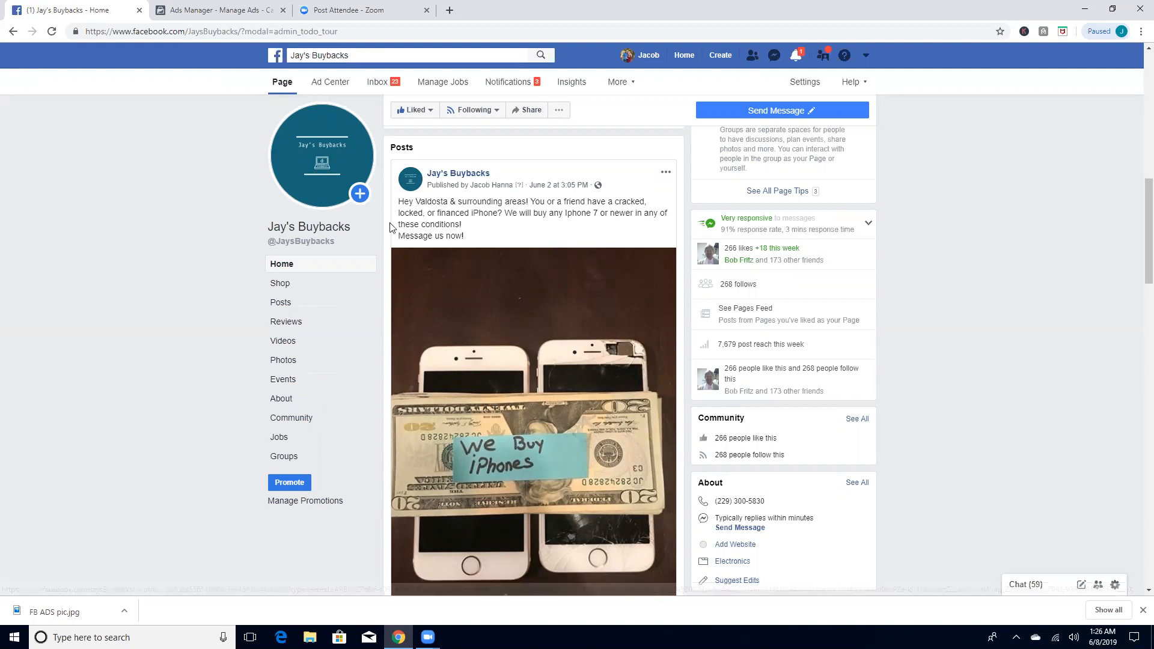
Step: Open the Jay's Buybacks inbox and review the customer conversations, including the ad reply offering two iPhones 7plus
left_click(387, 87)
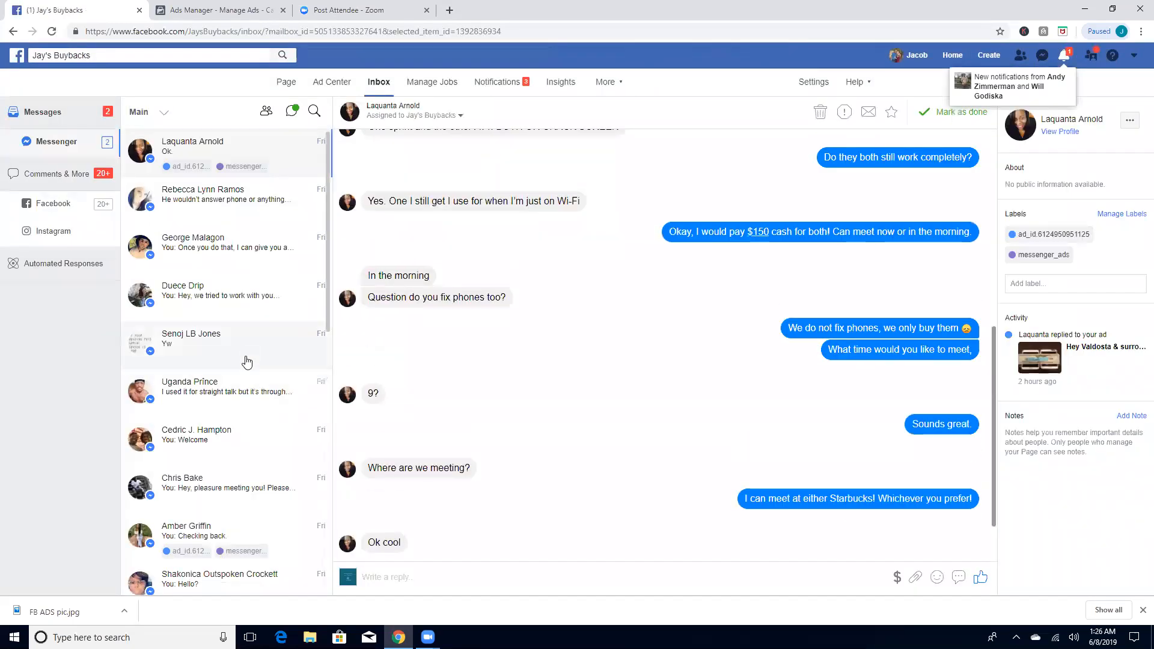
scroll(655, 298, "up", 5)
scroll(541, 368, "down", 2)
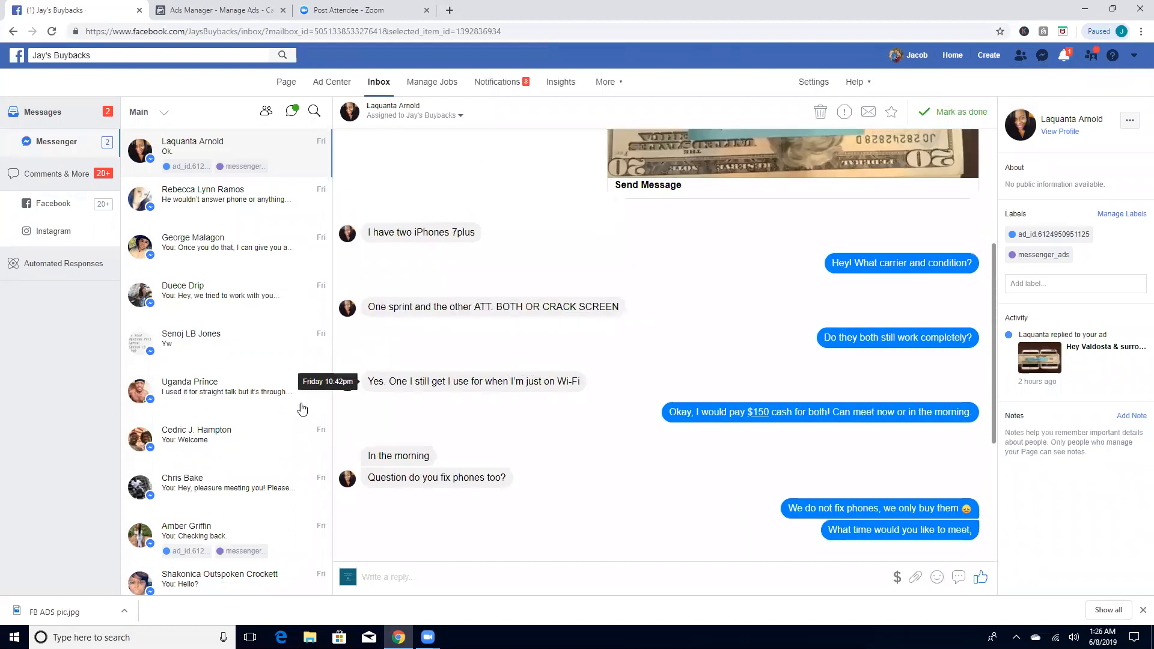
scroll(258, 463, "down", 1)
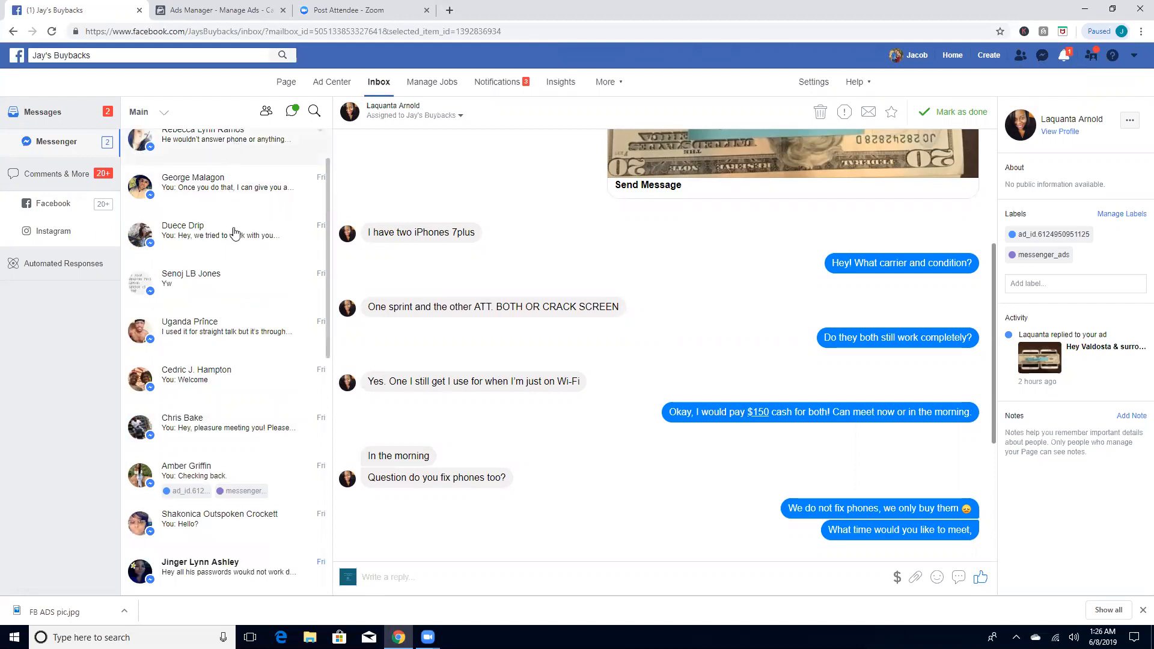
scroll(258, 445, "up", 1)
scroll(270, 216, "down", 1)
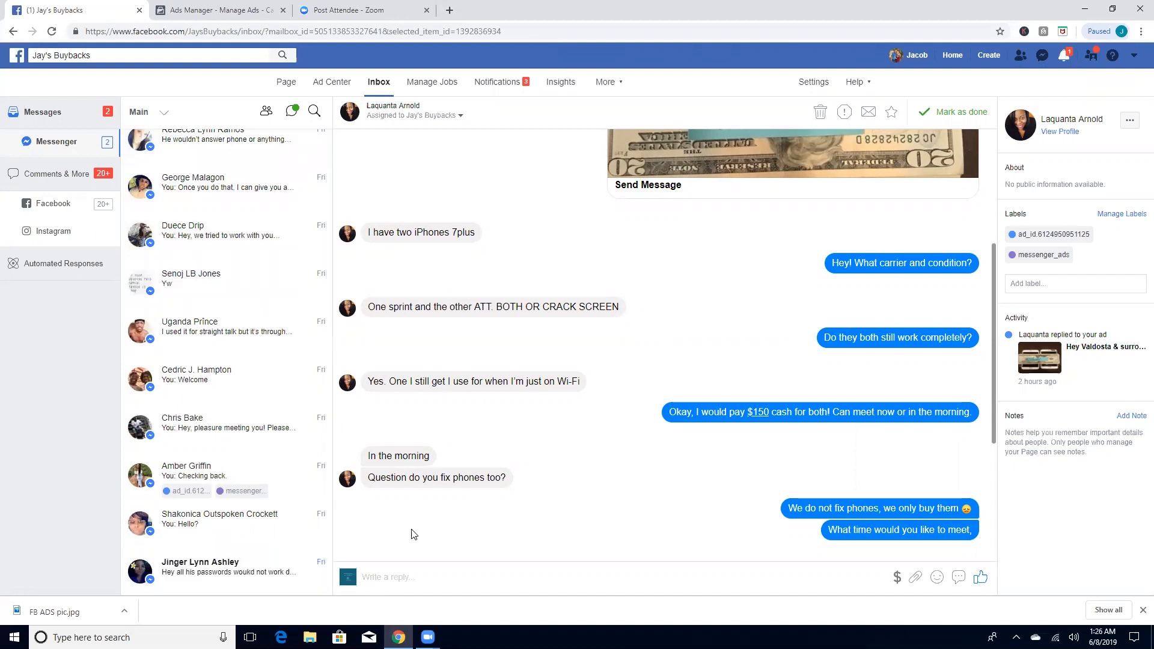
scroll(866, 342, "up", 4)
scroll(840, 359, "down", 4)
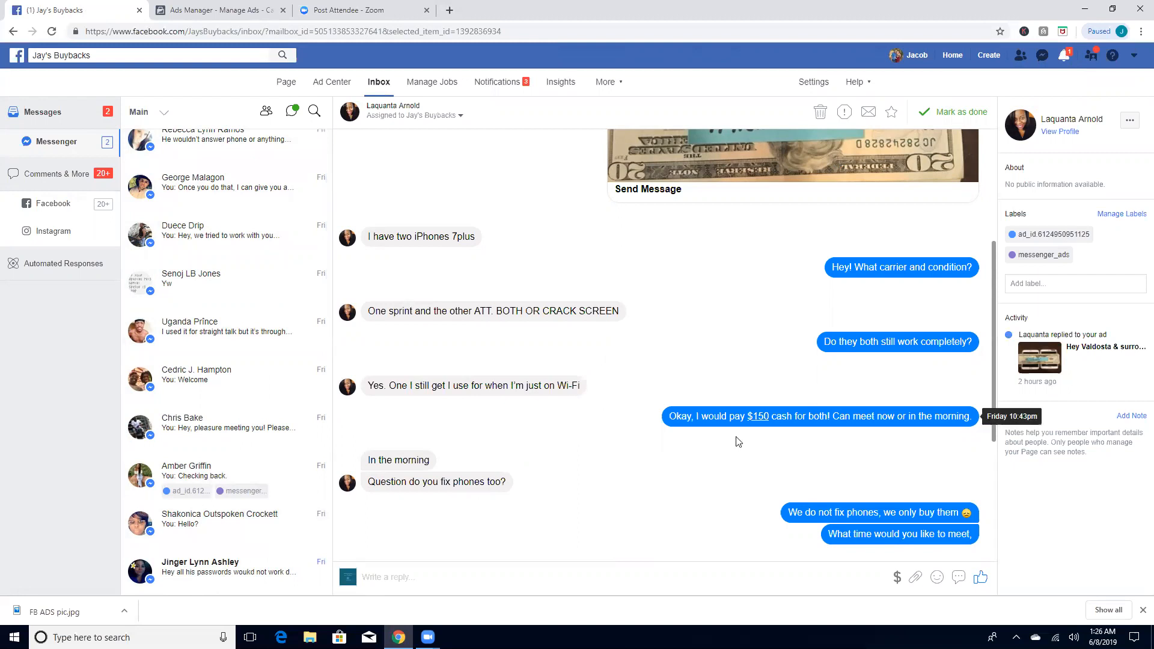
Step: Reread the ad reply about two iPhones 7plus, and review the conversation about an iPhone 8plus 64Gb with a hairline crack
scroll(638, 448, "up", 4)
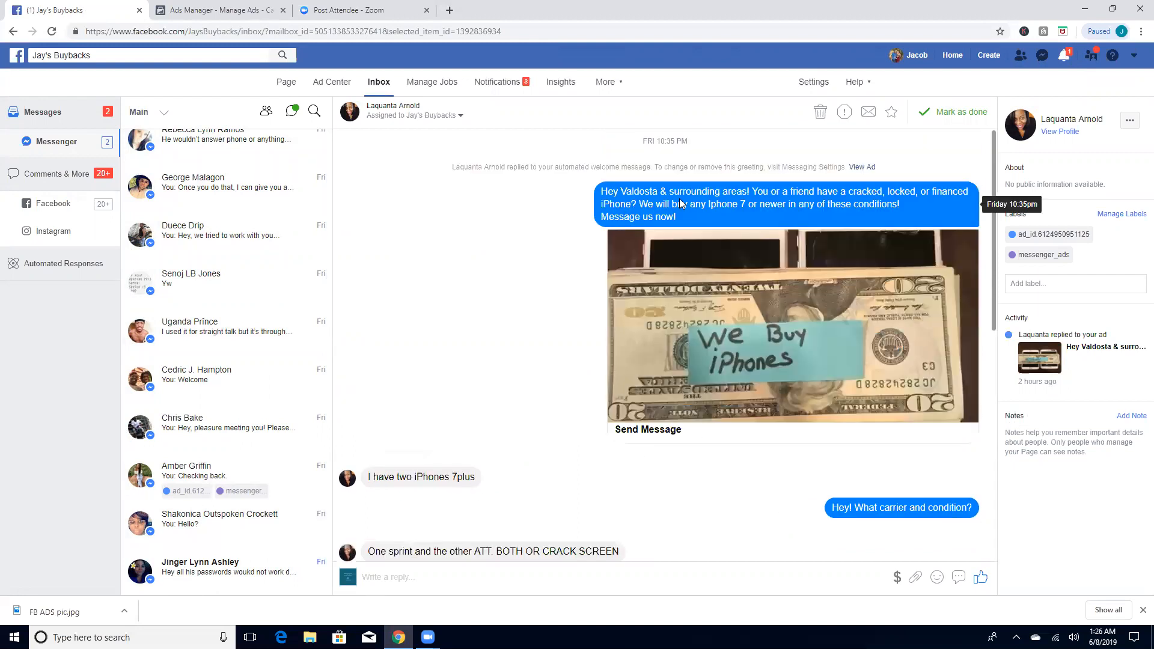
scroll(714, 247, "down", 3)
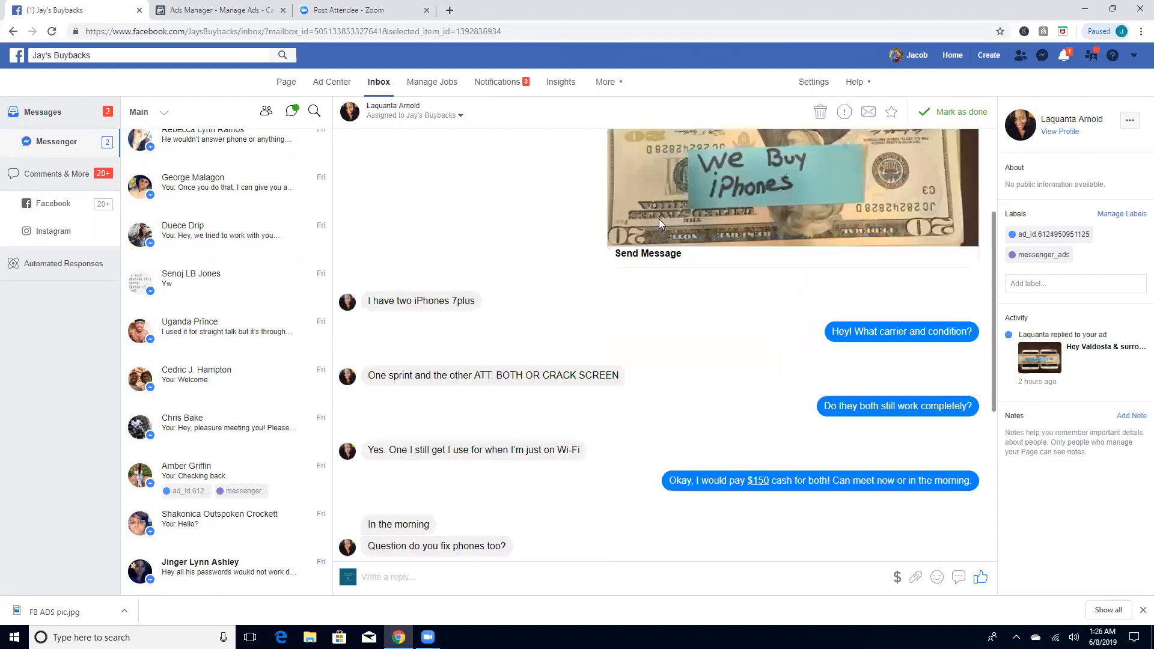
left_click(214, 277)
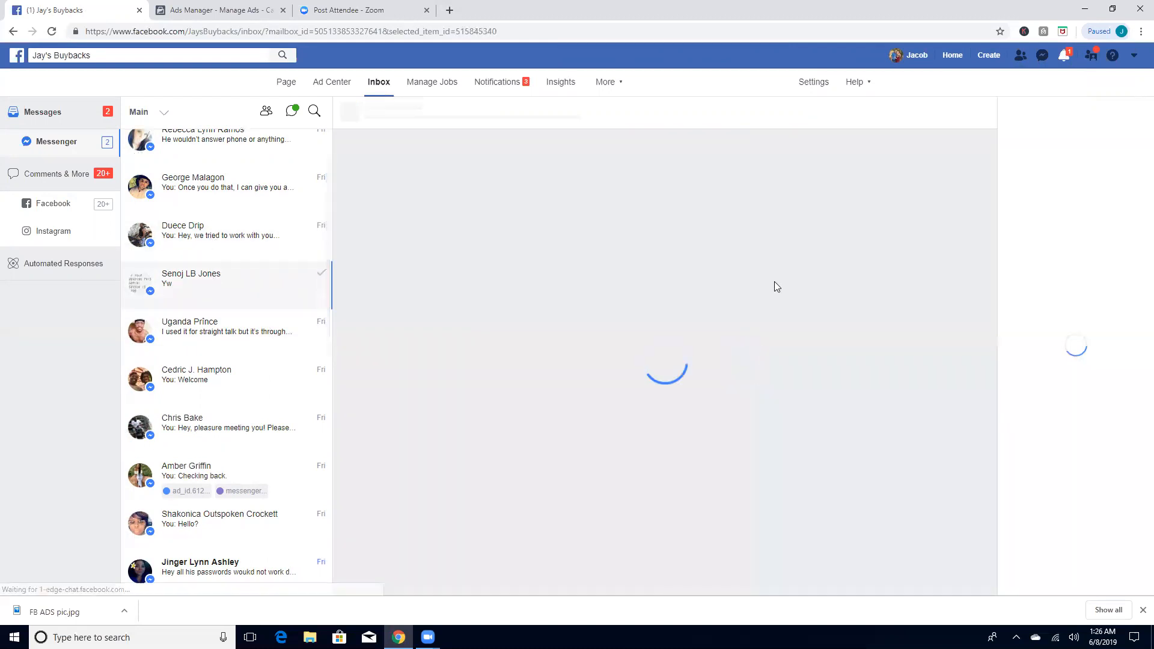
scroll(759, 292, "up", 10)
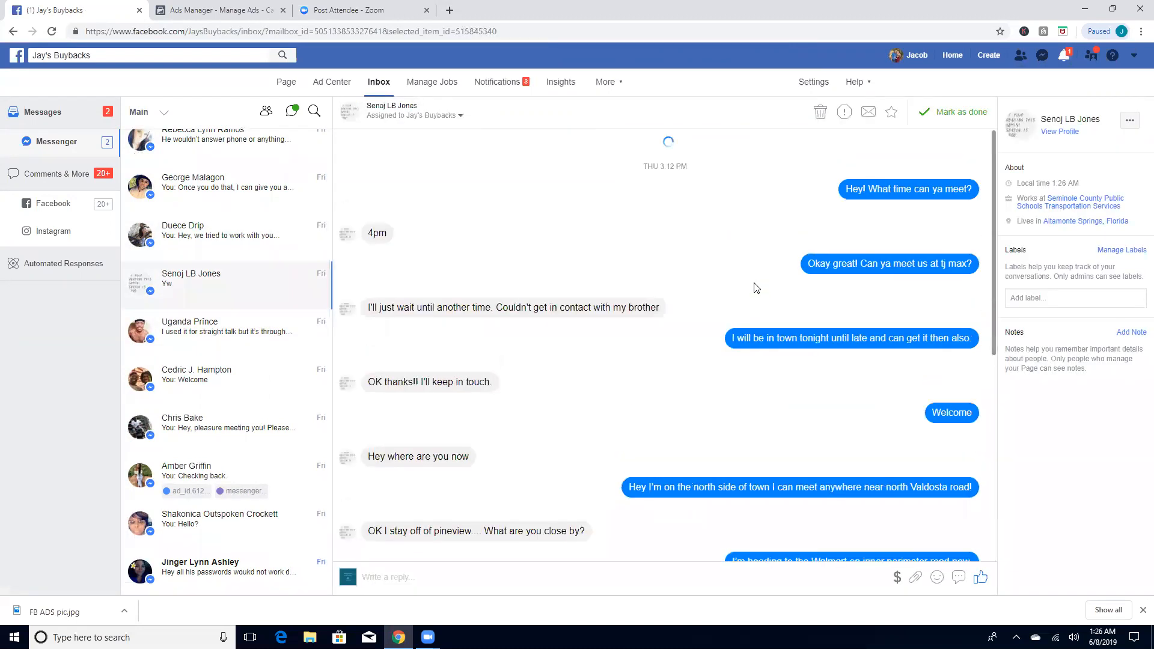
scroll(758, 275, "up", 5)
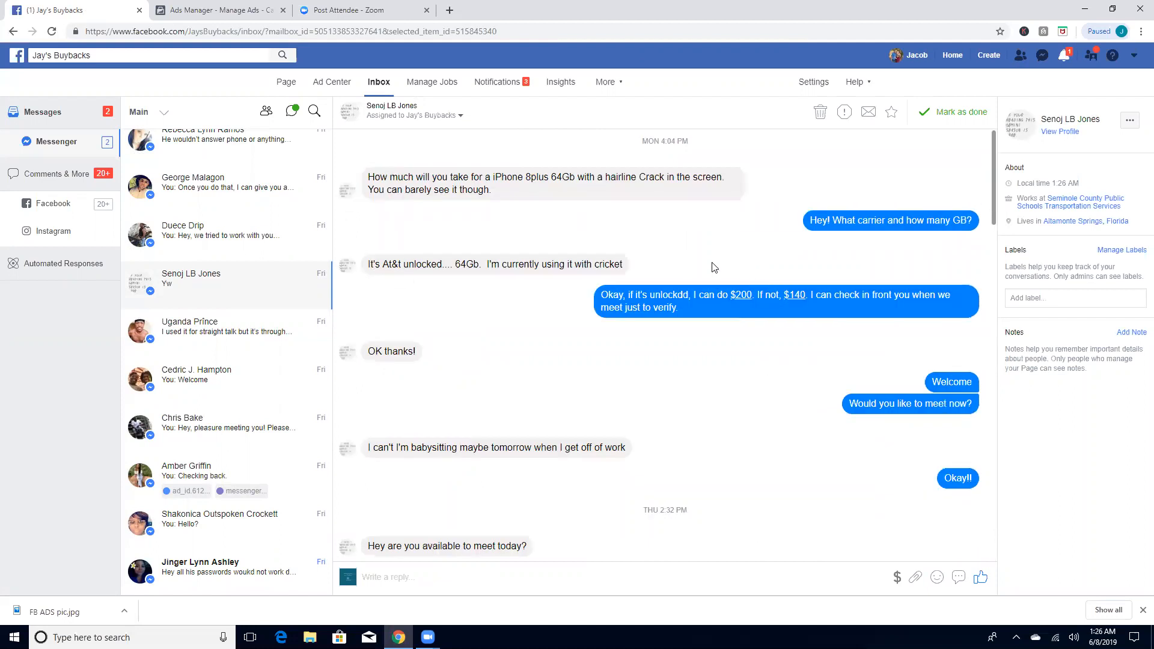
Step: Open the conversation previewing "Hey, pleasure meeting you!" and read its automated phone-selling questions from Get Started onward
left_click(225, 434)
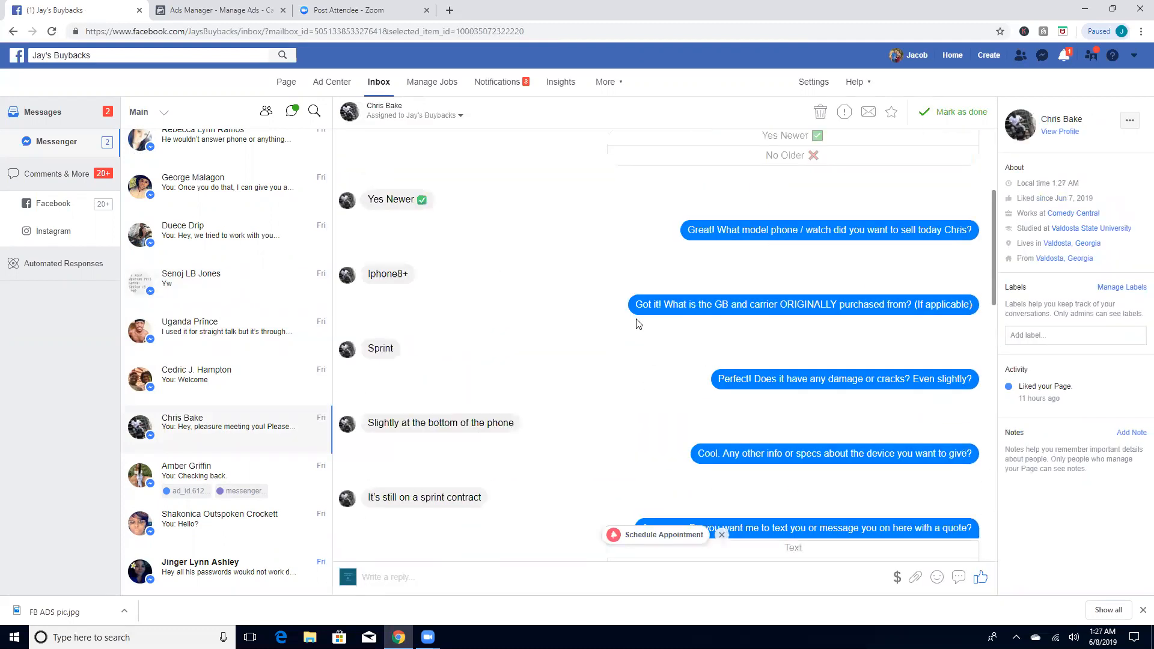
scroll(640, 324, "up", 15)
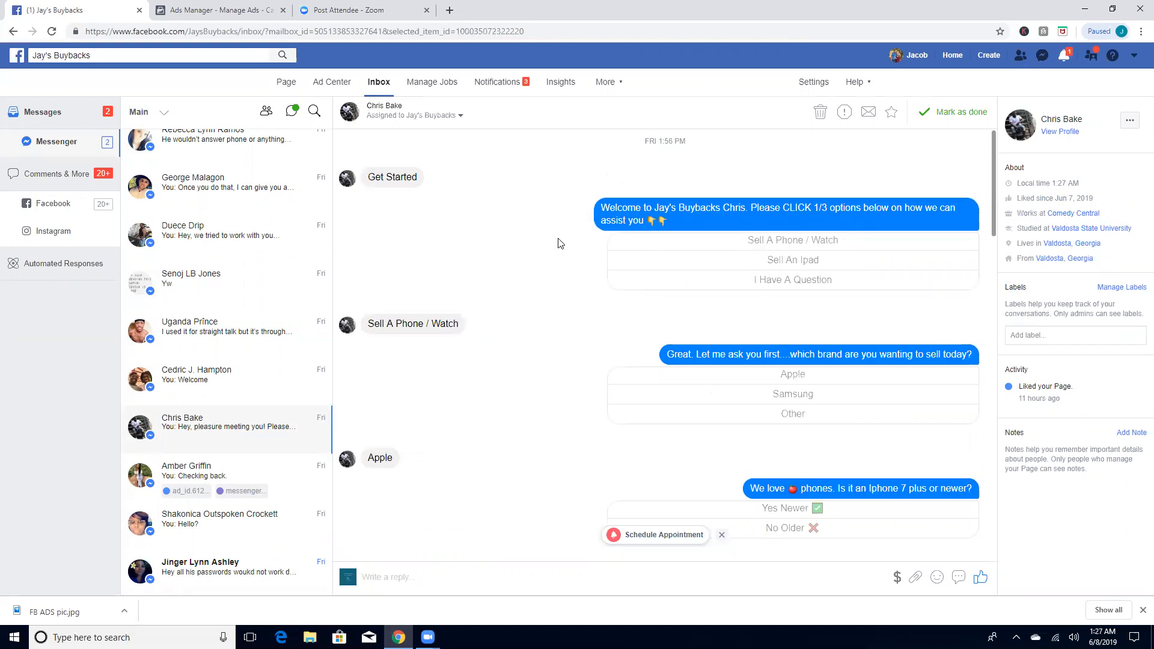
scroll(574, 283, "down", 1)
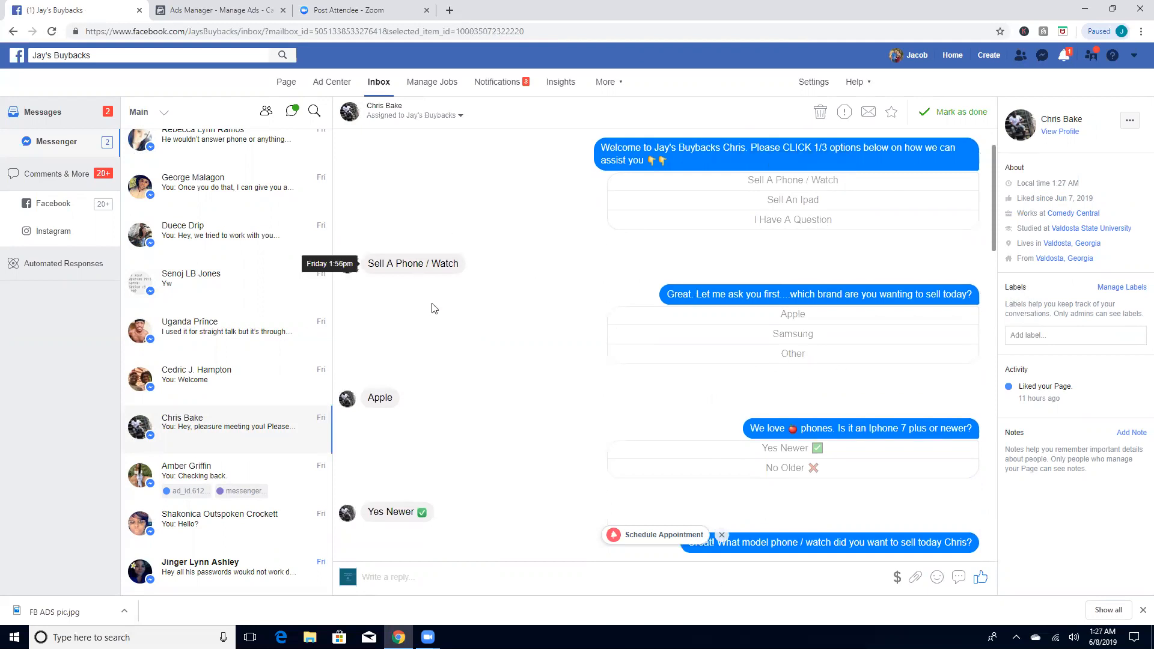
scroll(474, 456, "down", 4)
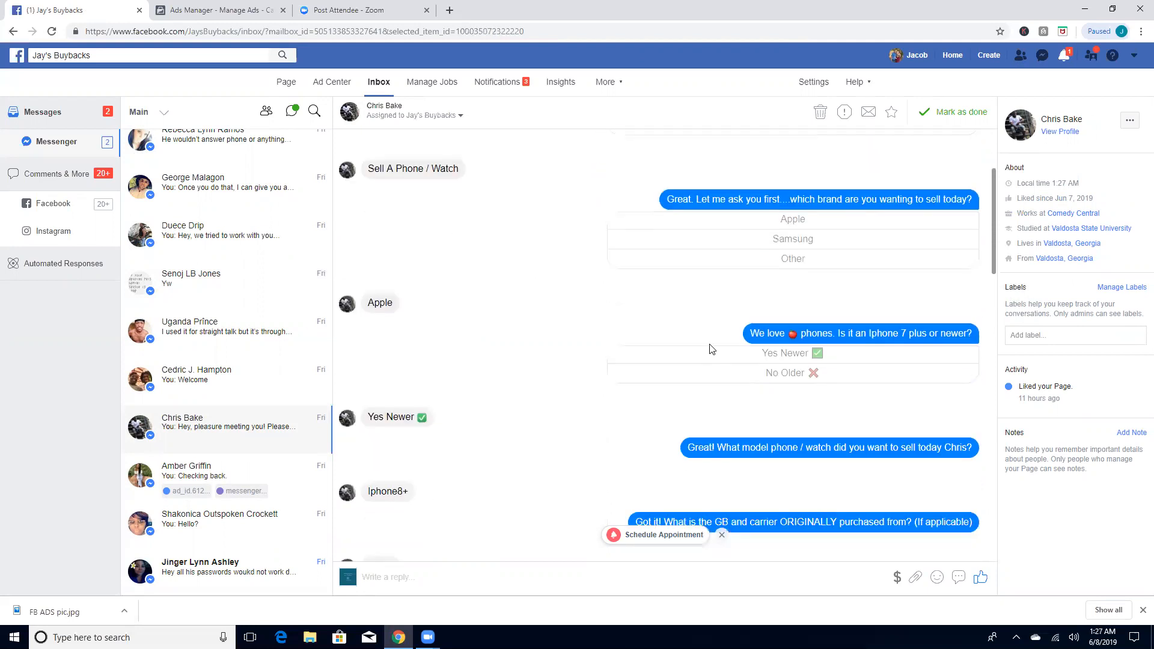
scroll(546, 445, "down", 4)
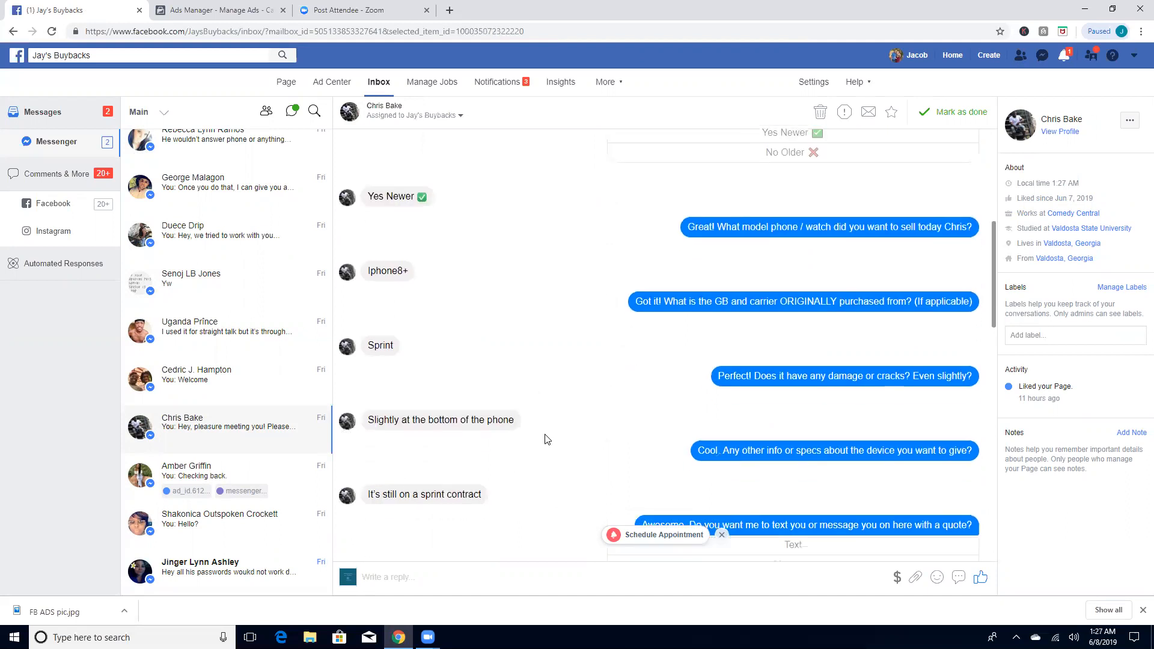
scroll(593, 329, "down", 3)
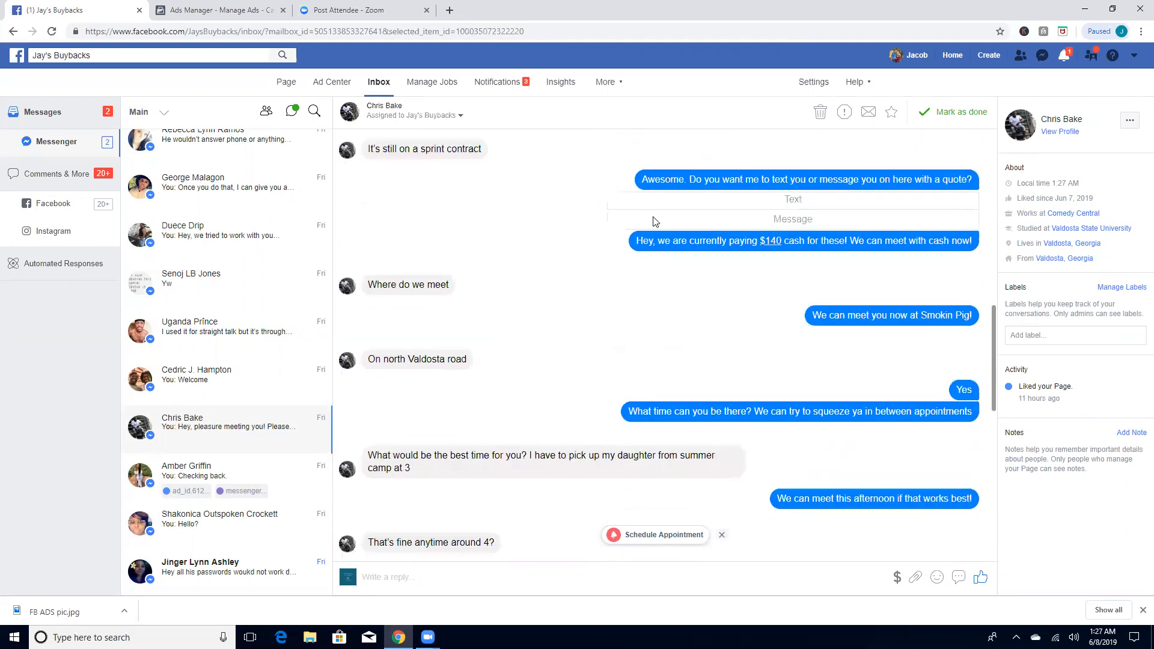
Step: Compare the customer's answers about carrier and damage with the cash quote sent in reply
scroll(668, 325, "up", 2)
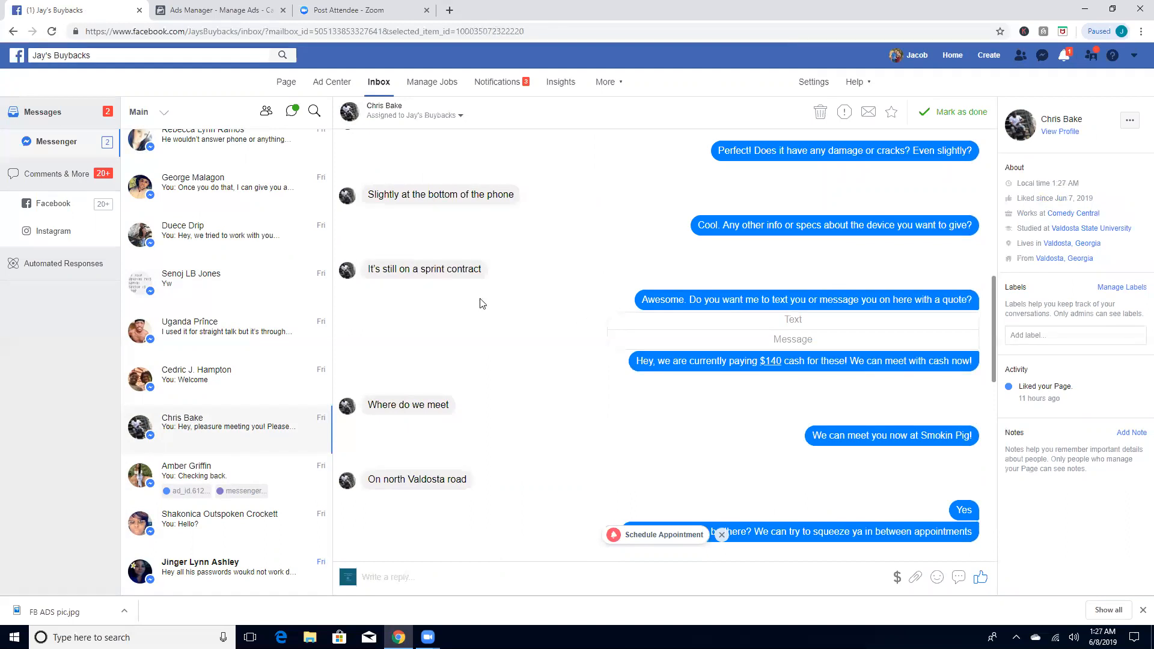
scroll(481, 301, "up", 3)
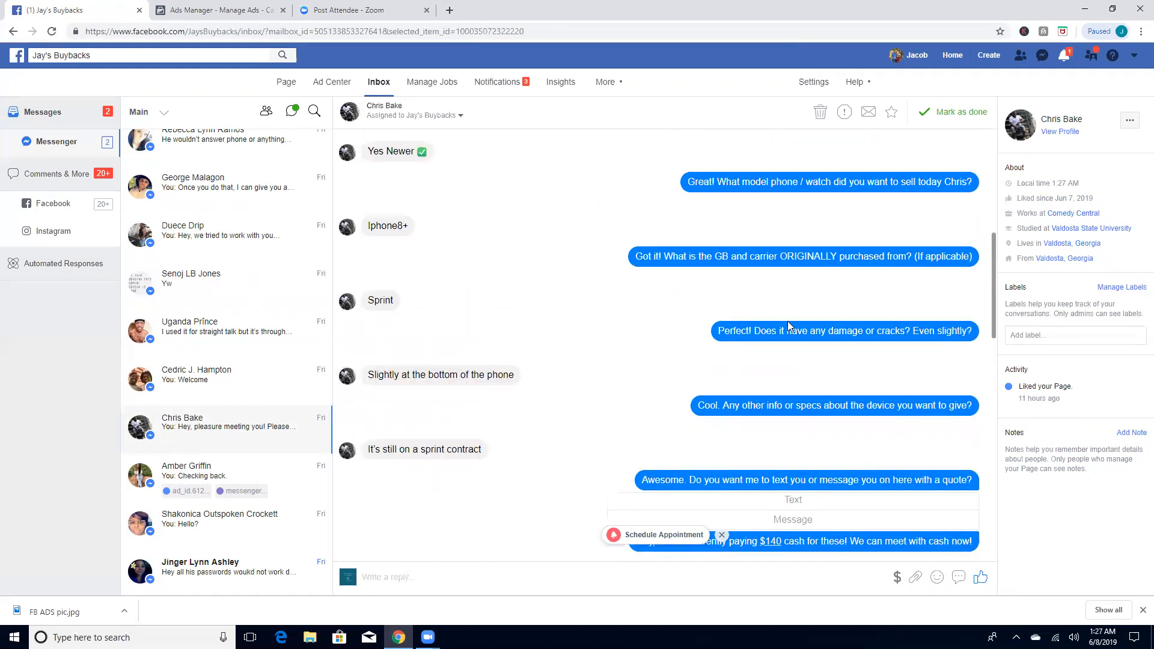
scroll(862, 397, "down", 3)
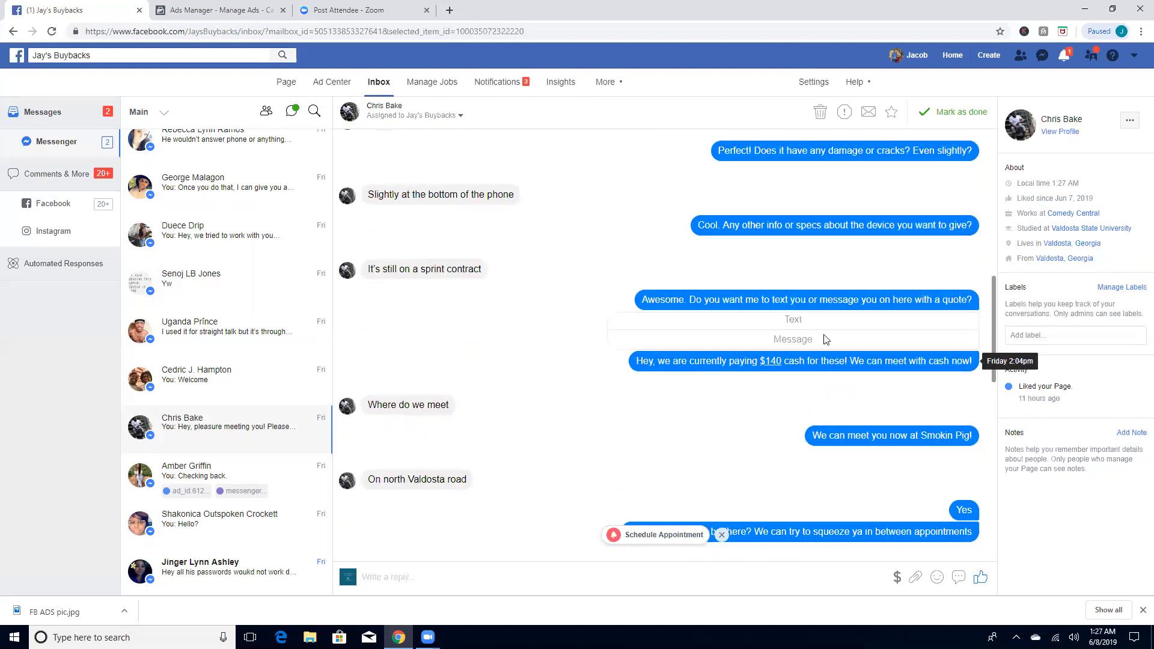
scroll(782, 397, "down", 3)
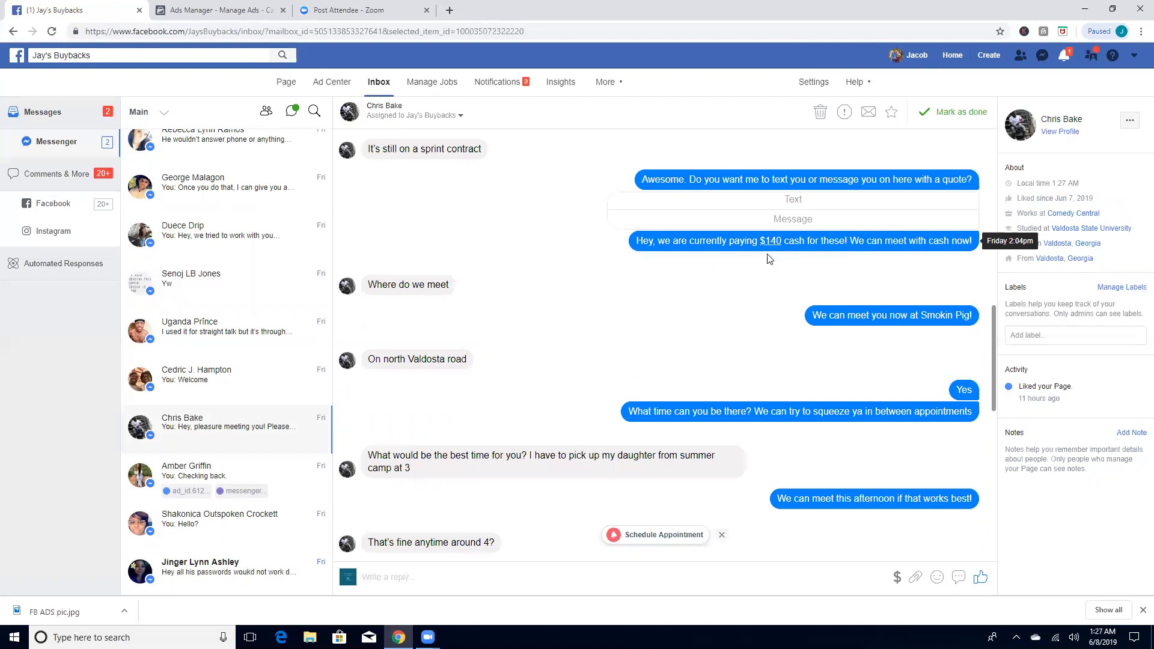
scroll(772, 255, "up", 3)
scroll(595, 364, "down", 1)
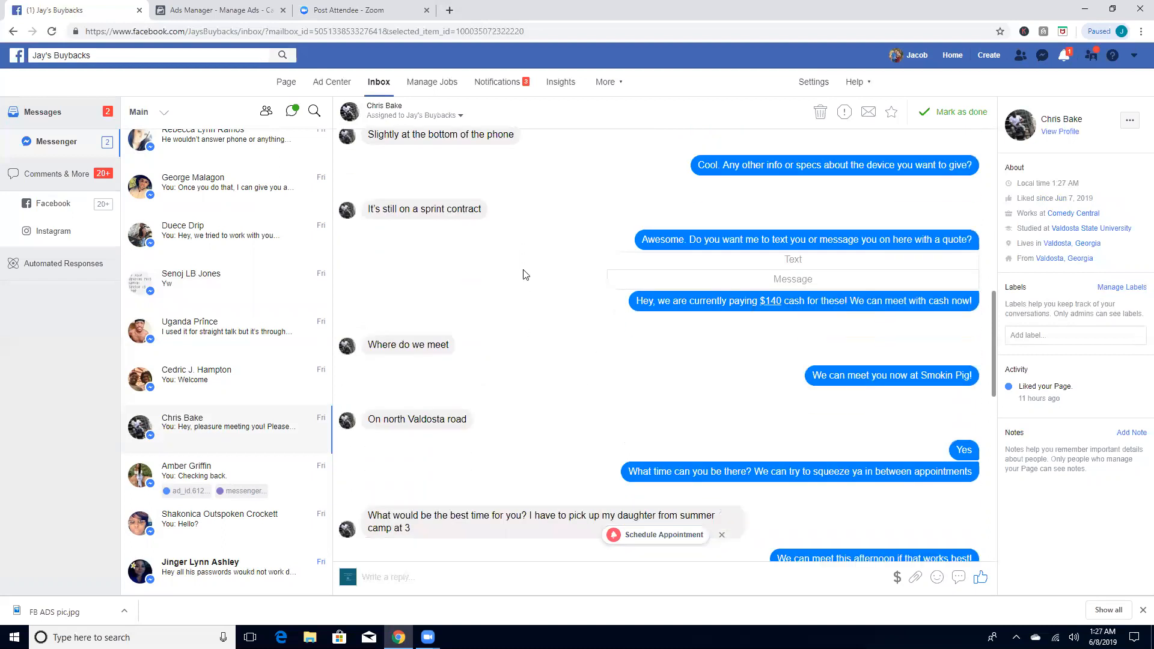
Step: Read how the meeting place and time are arranged, through to the closing request for a page review
scroll(518, 350, "down", 2)
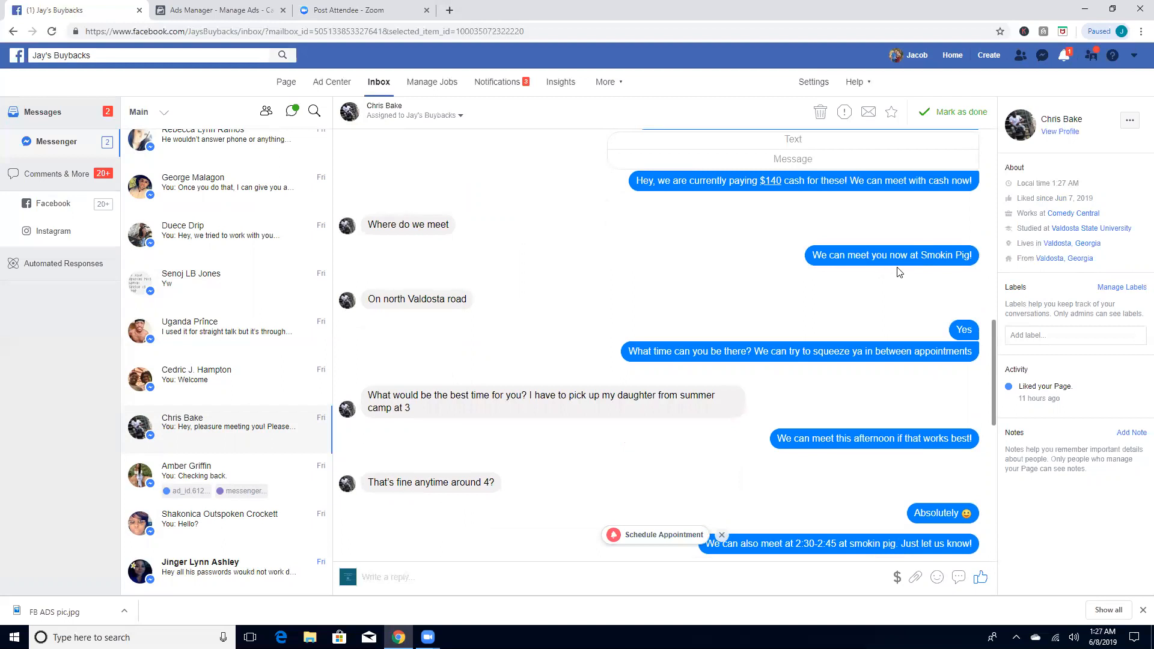
scroll(748, 327, "down", 5)
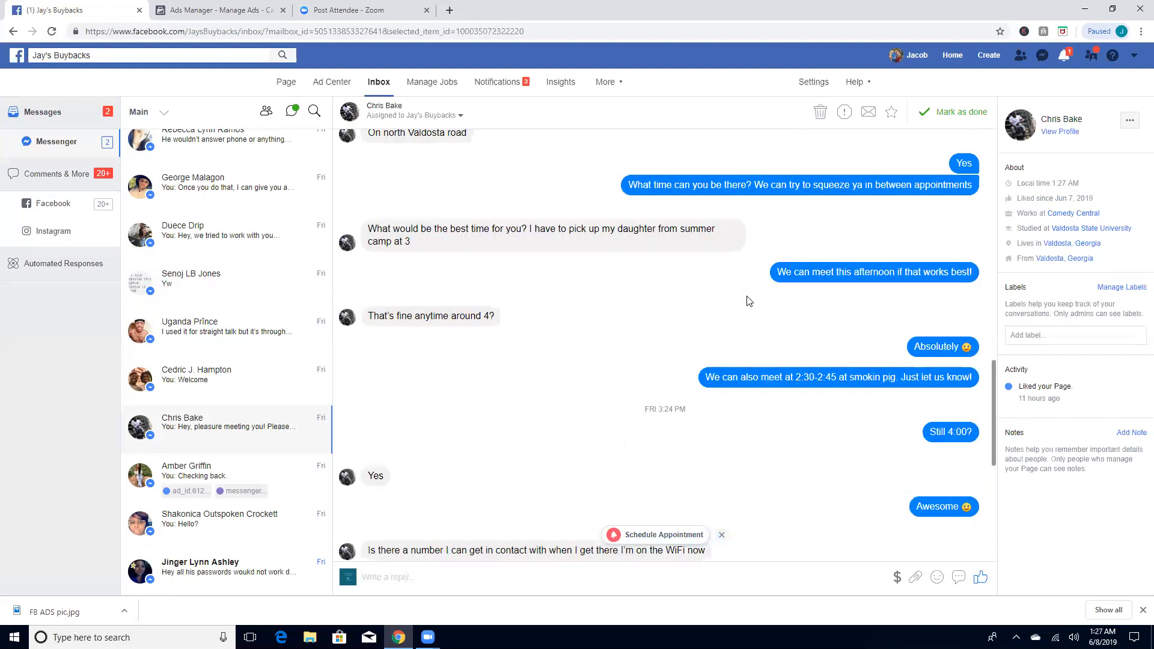
scroll(652, 356, "up", 6)
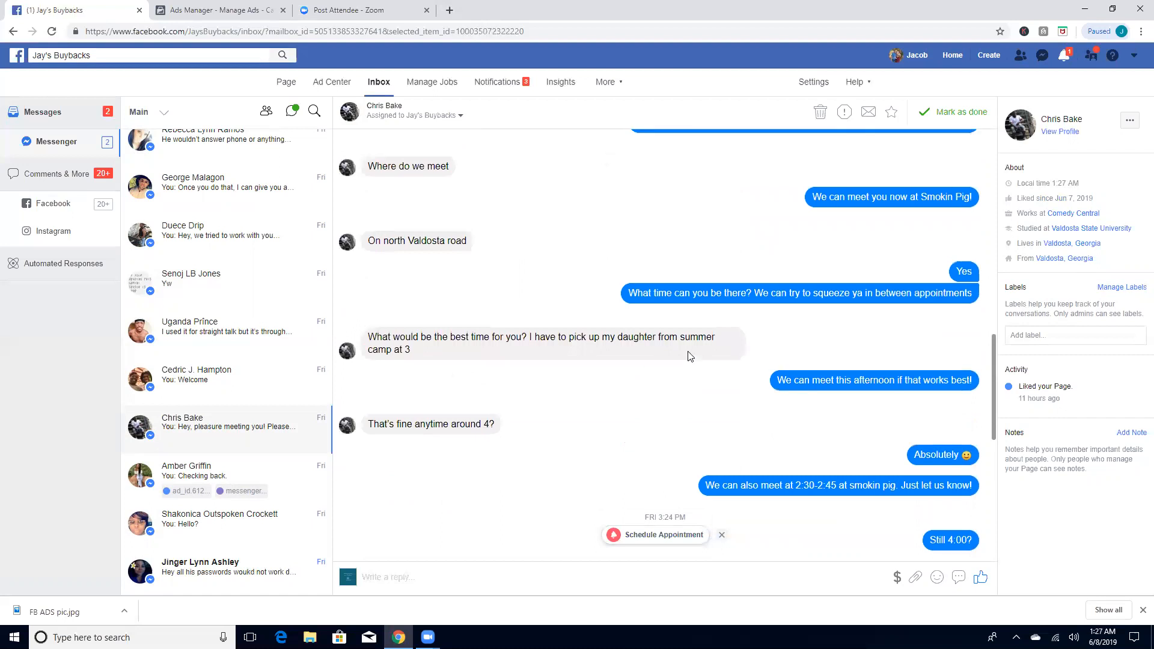
scroll(691, 365, "up", 1)
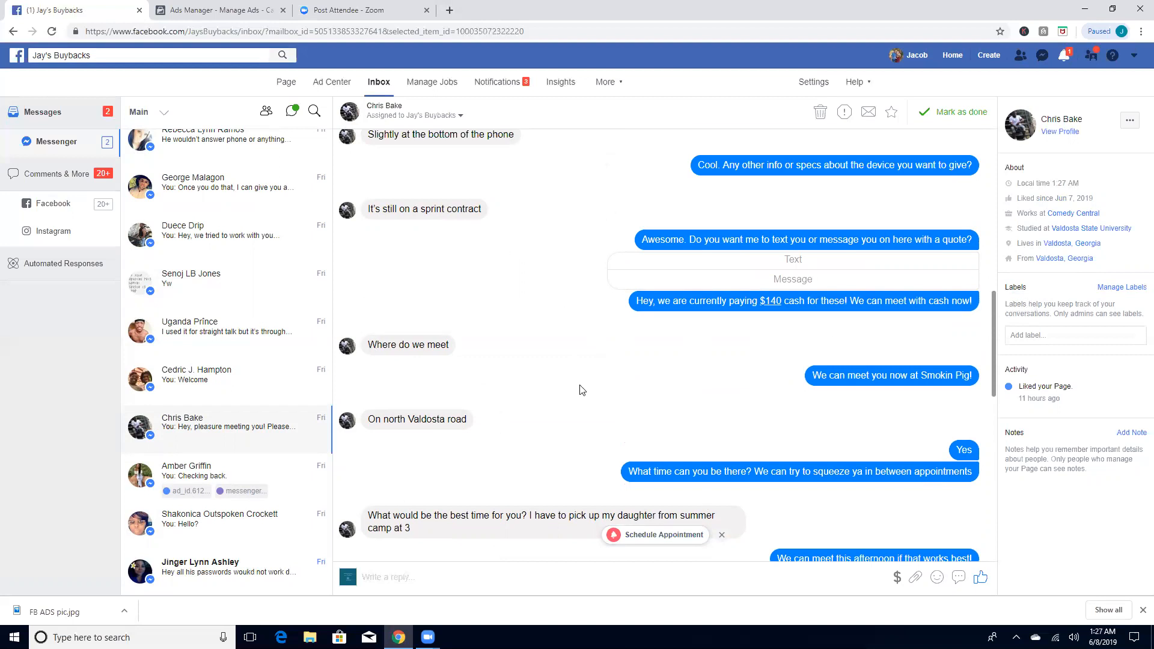
scroll(631, 442, "down", 1)
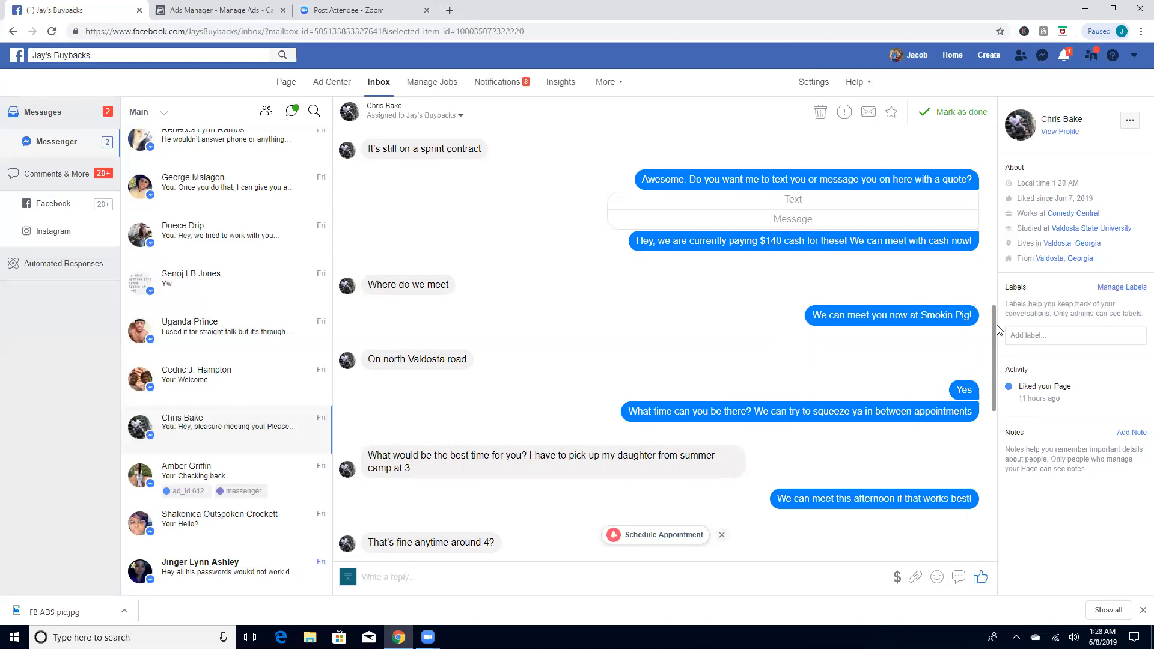
scroll(993, 352, "down", 4)
scroll(1003, 416, "down", 6)
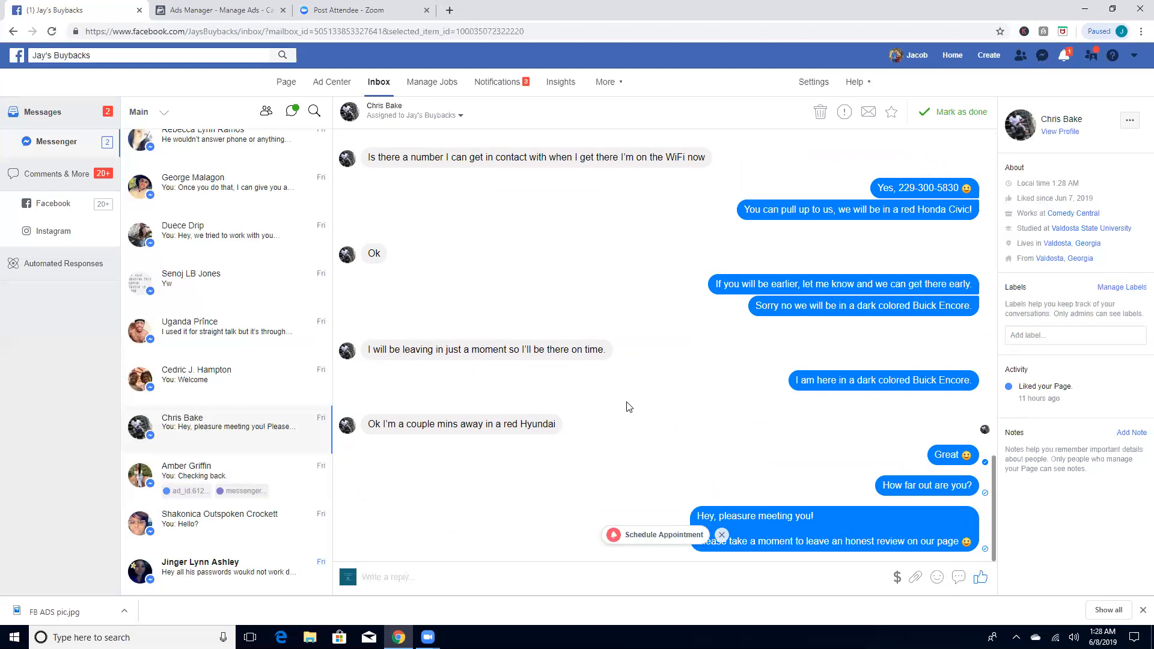
Step: Open the customer conversation previewing "You: Welcome" and check the account notifications
left_click(276, 383)
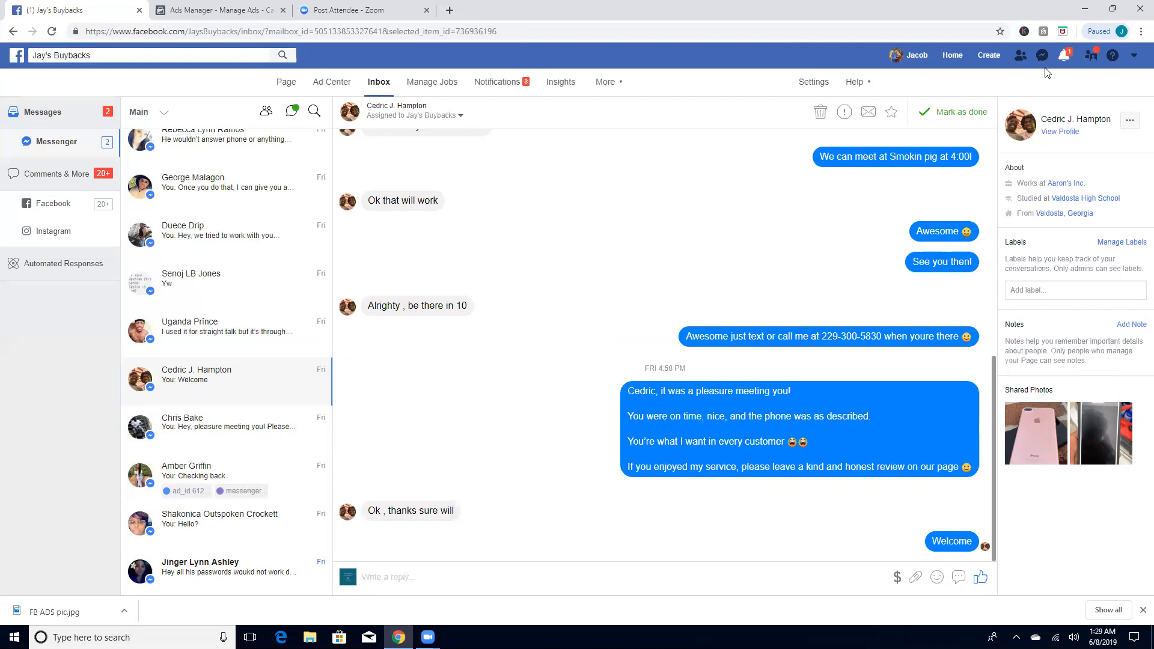
left_click(1064, 56)
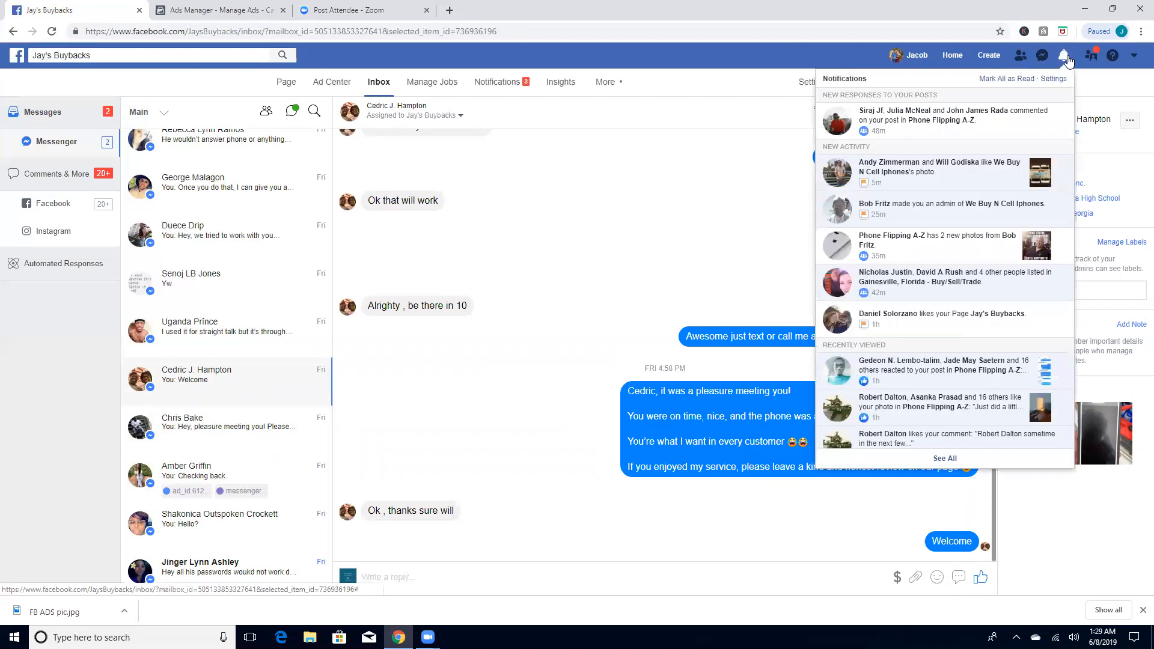
left_click(1067, 56)
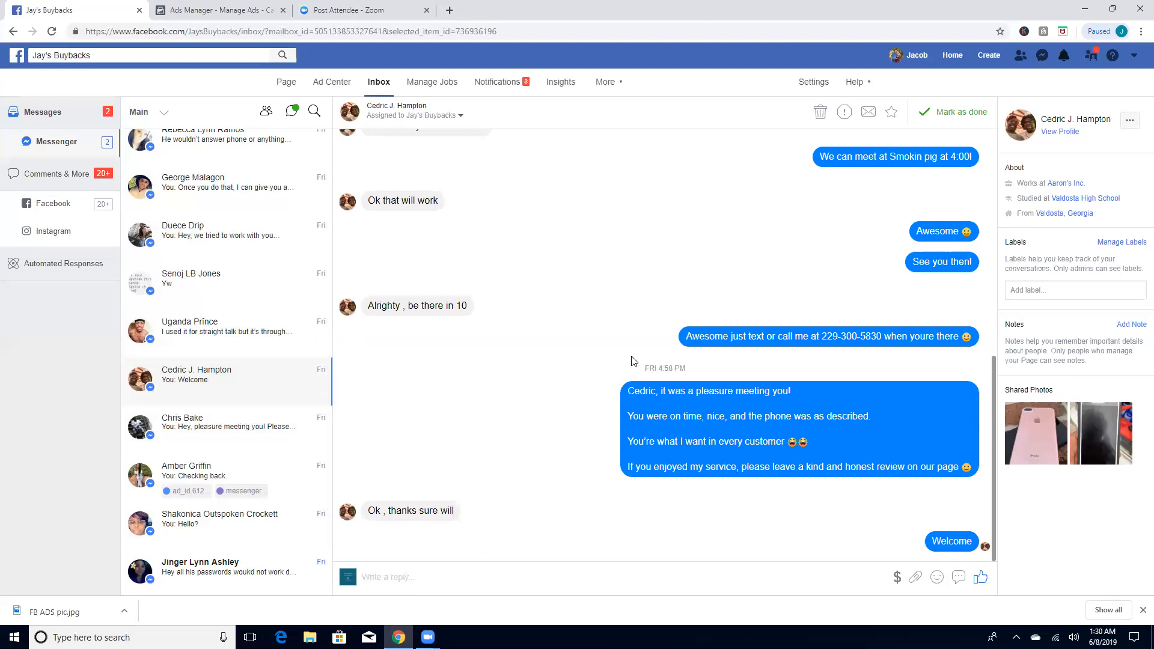
Step: Review the messages arranging the Smokin pig meetup and the follow-up thanking the customer and asking for a review
scroll(728, 324, "up", 1)
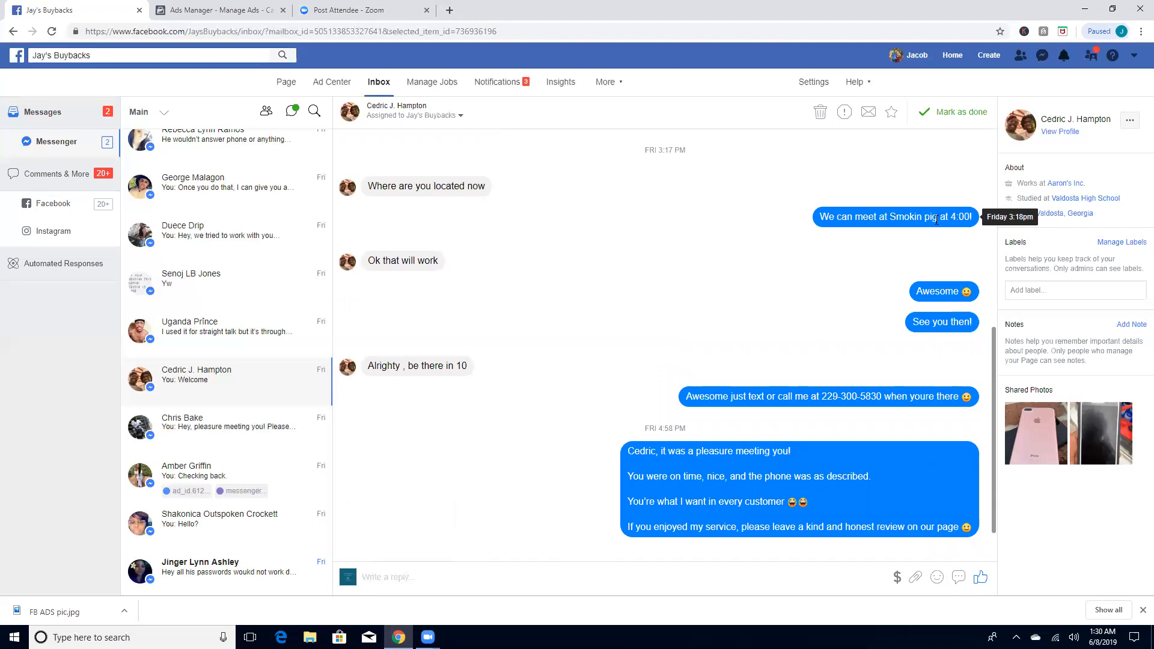
left_click_drag(697, 151, 632, 151)
left_click(684, 222)
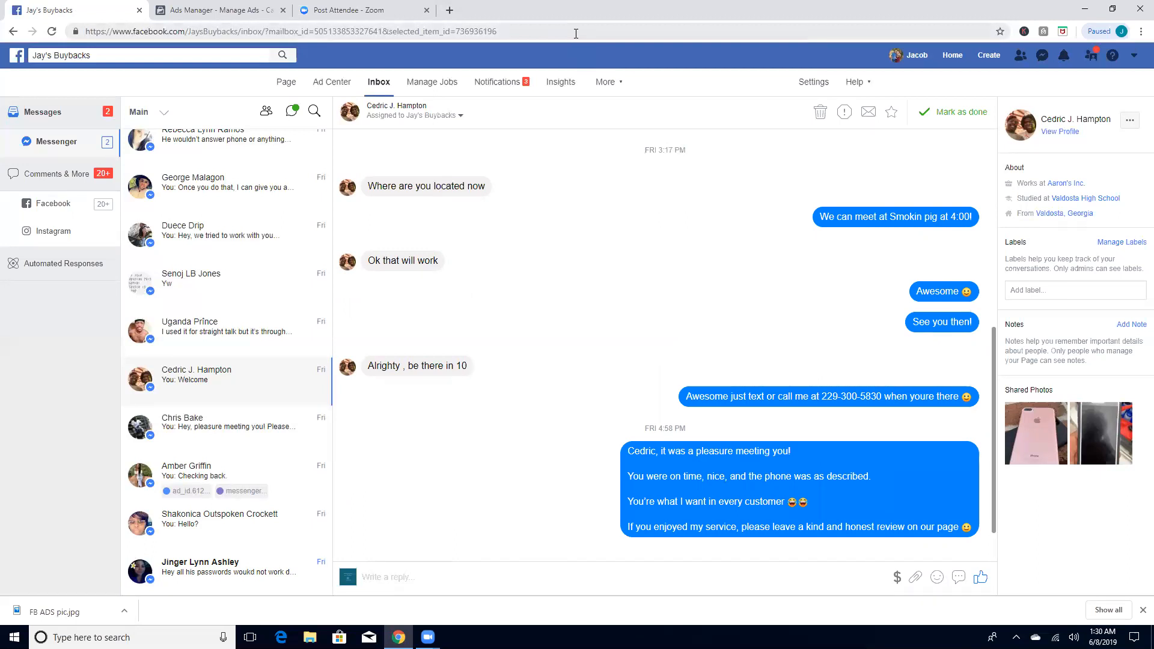
left_click(575, 33)
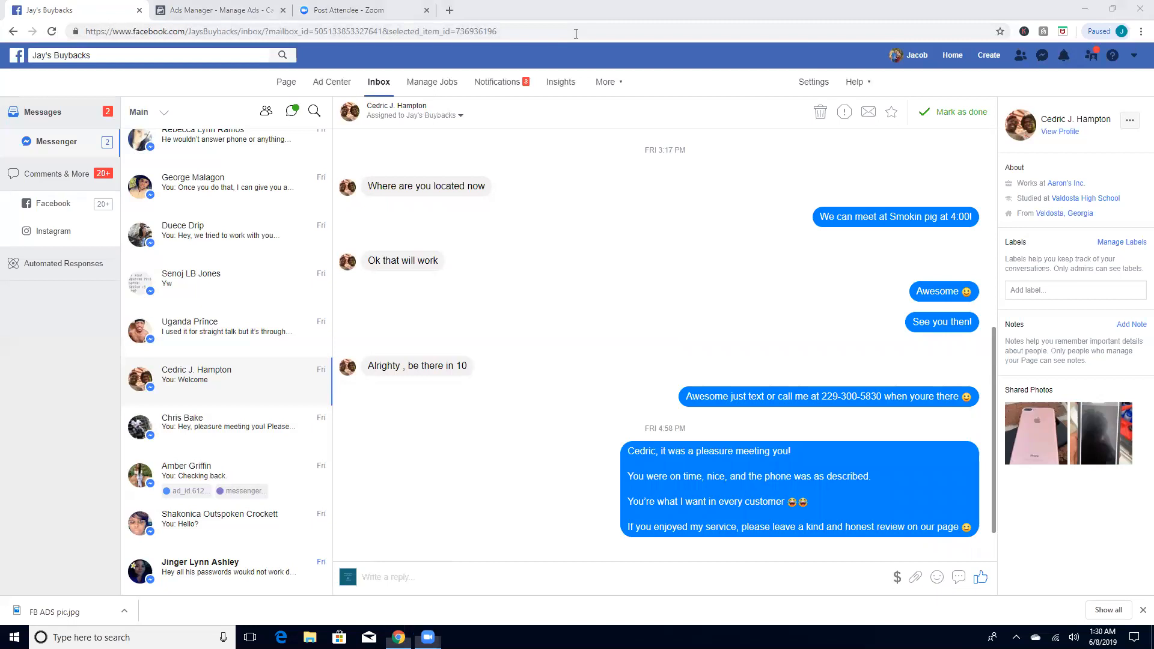